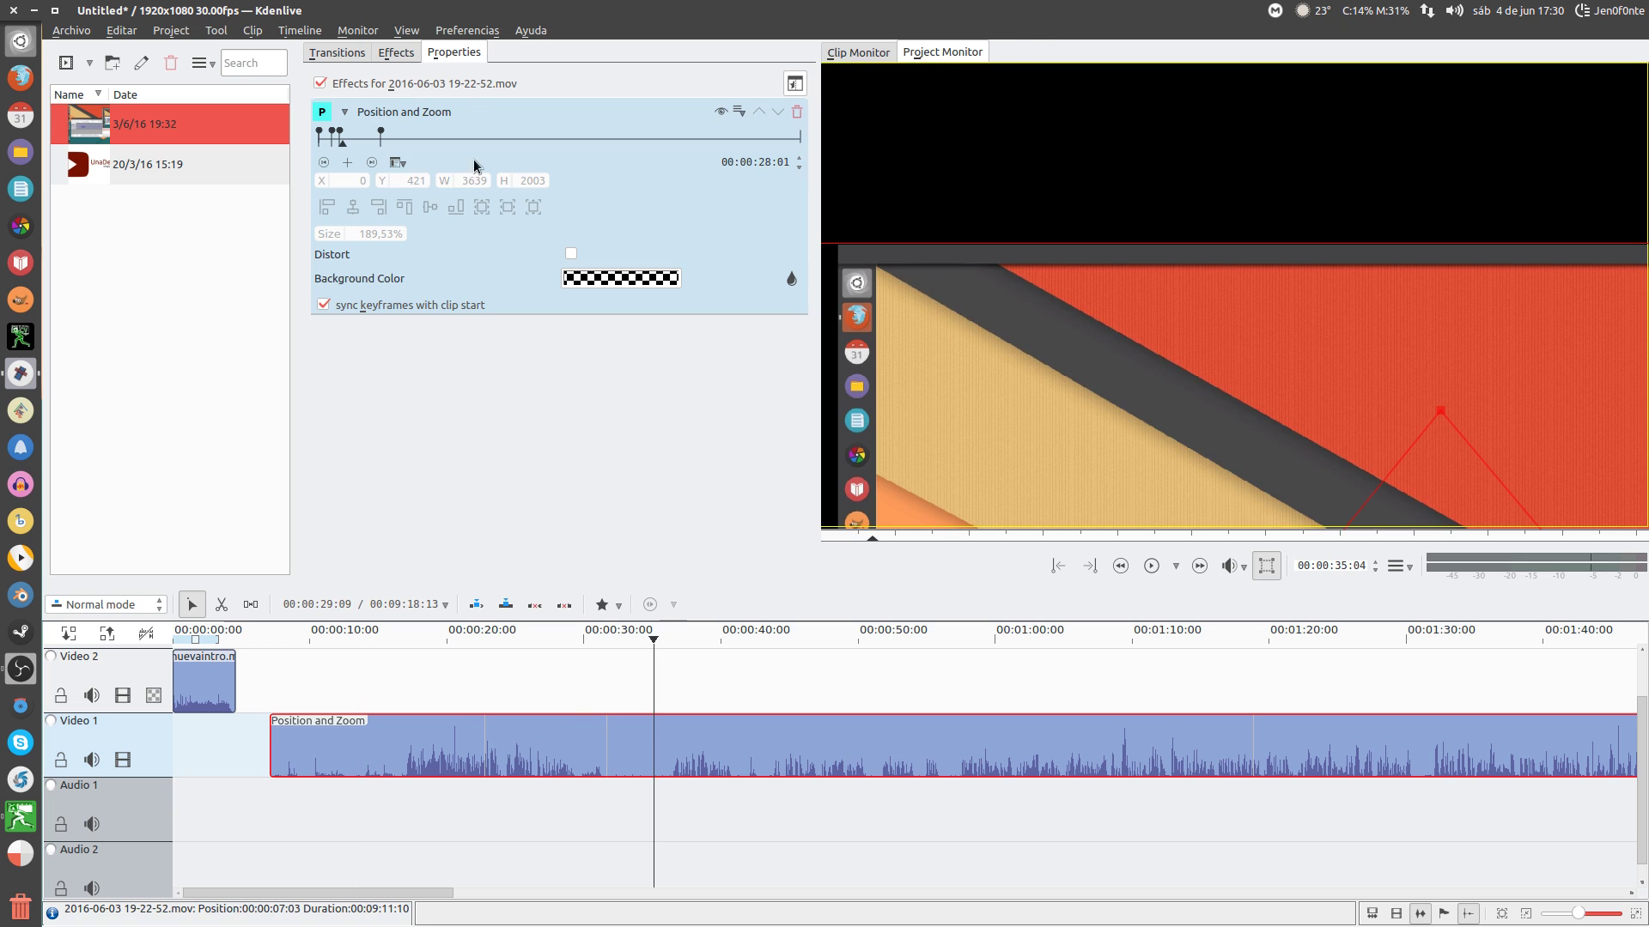
Check the program's version information in the About dialog, close it and reposition the timeline playhead.
{"action": "left_click", "coordinate": [528, 31]}
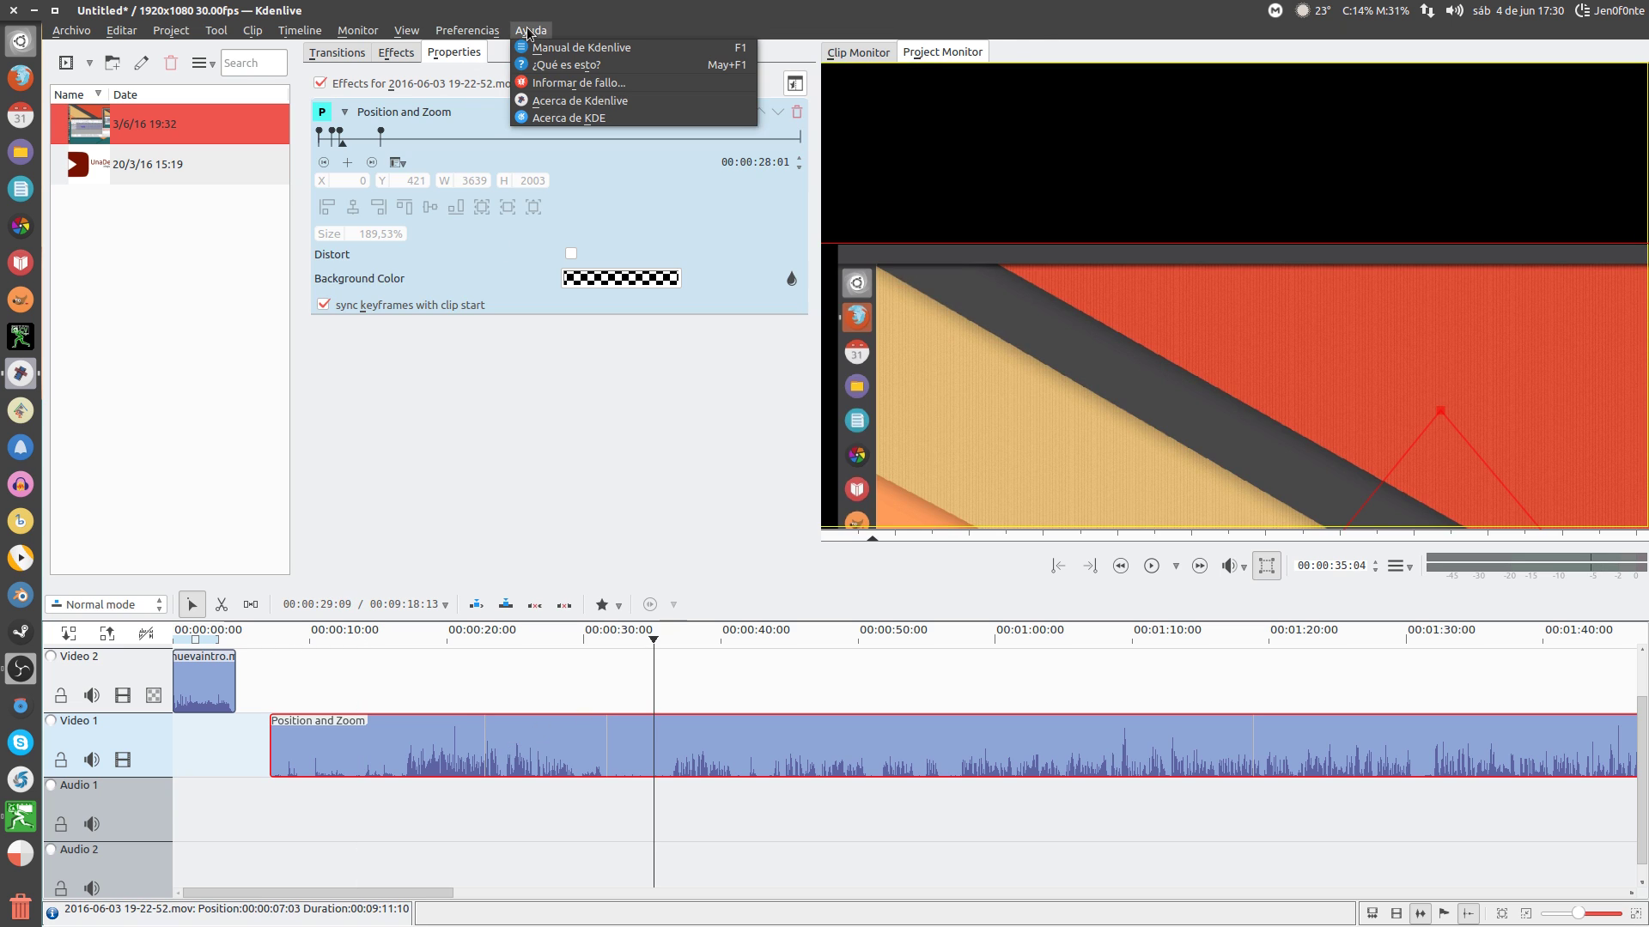
{"action": "left_click", "coordinate": [561, 105]}
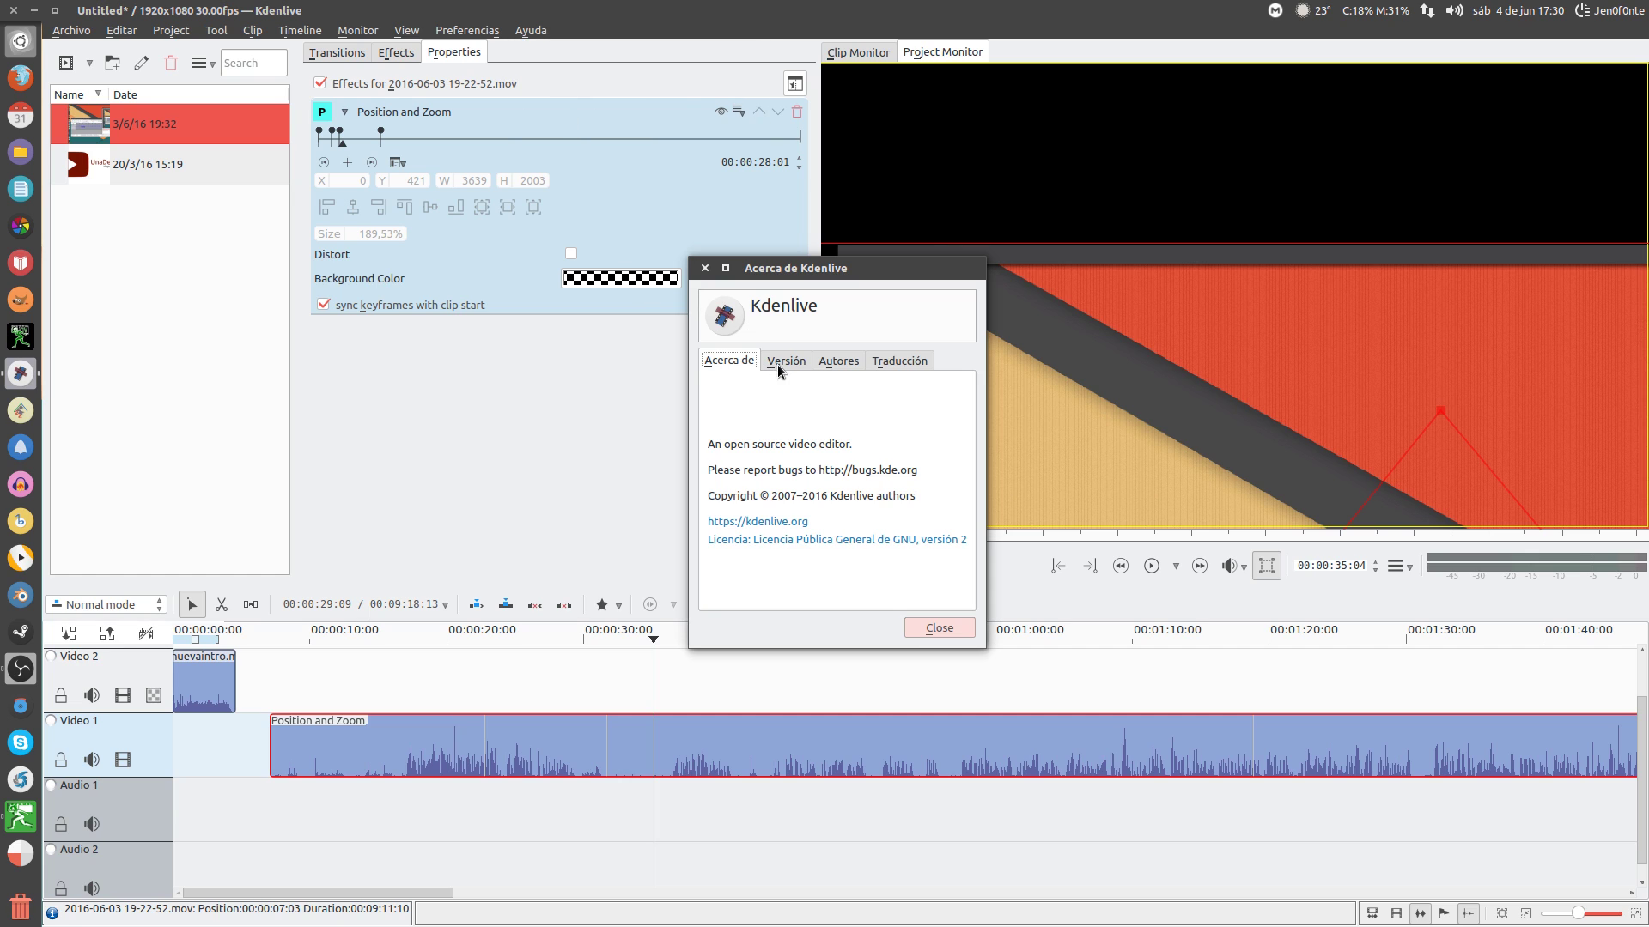
{"action": "left_click", "coordinate": [782, 361]}
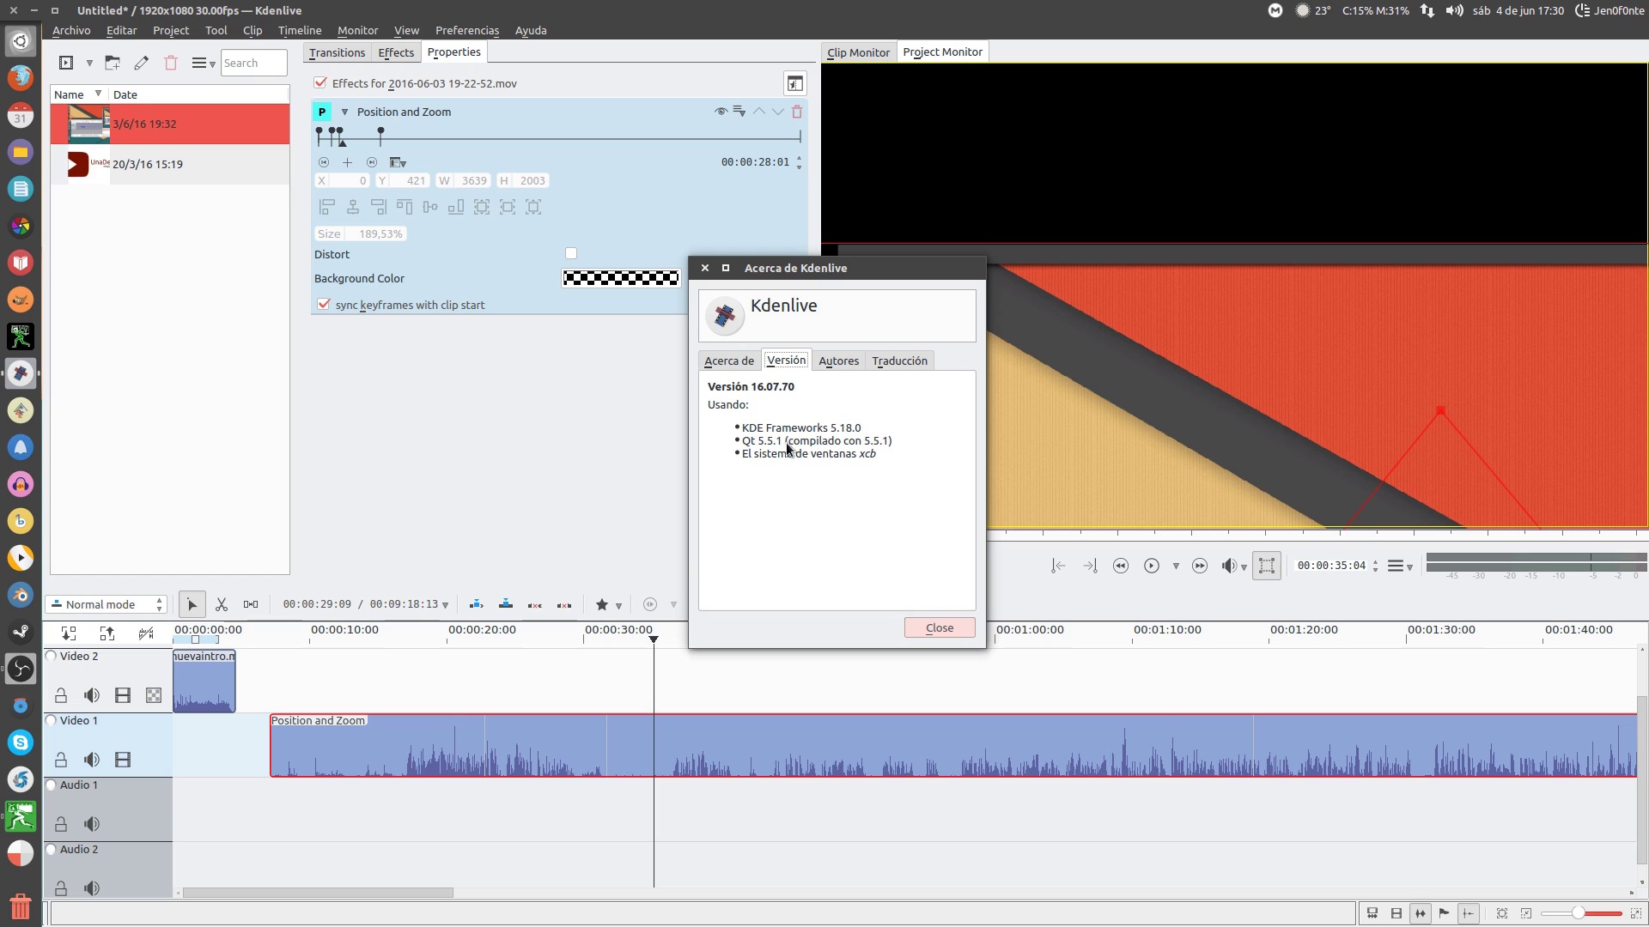
{"action": "left_click", "coordinate": [939, 627]}
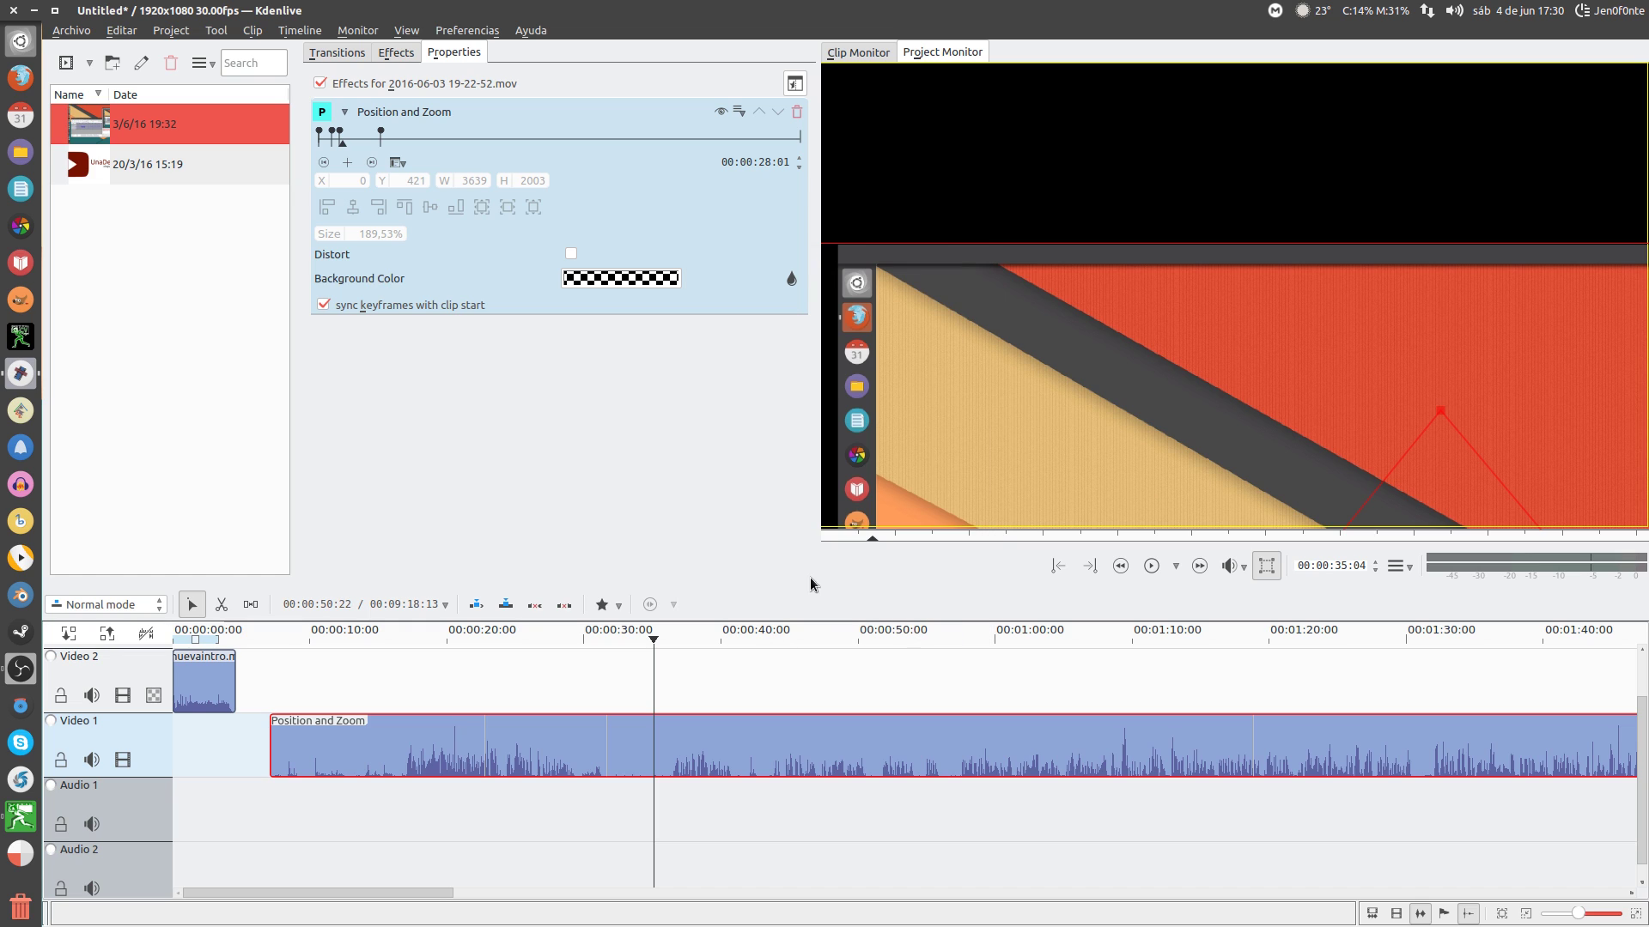
{"action": "left_click", "coordinate": [574, 637]}
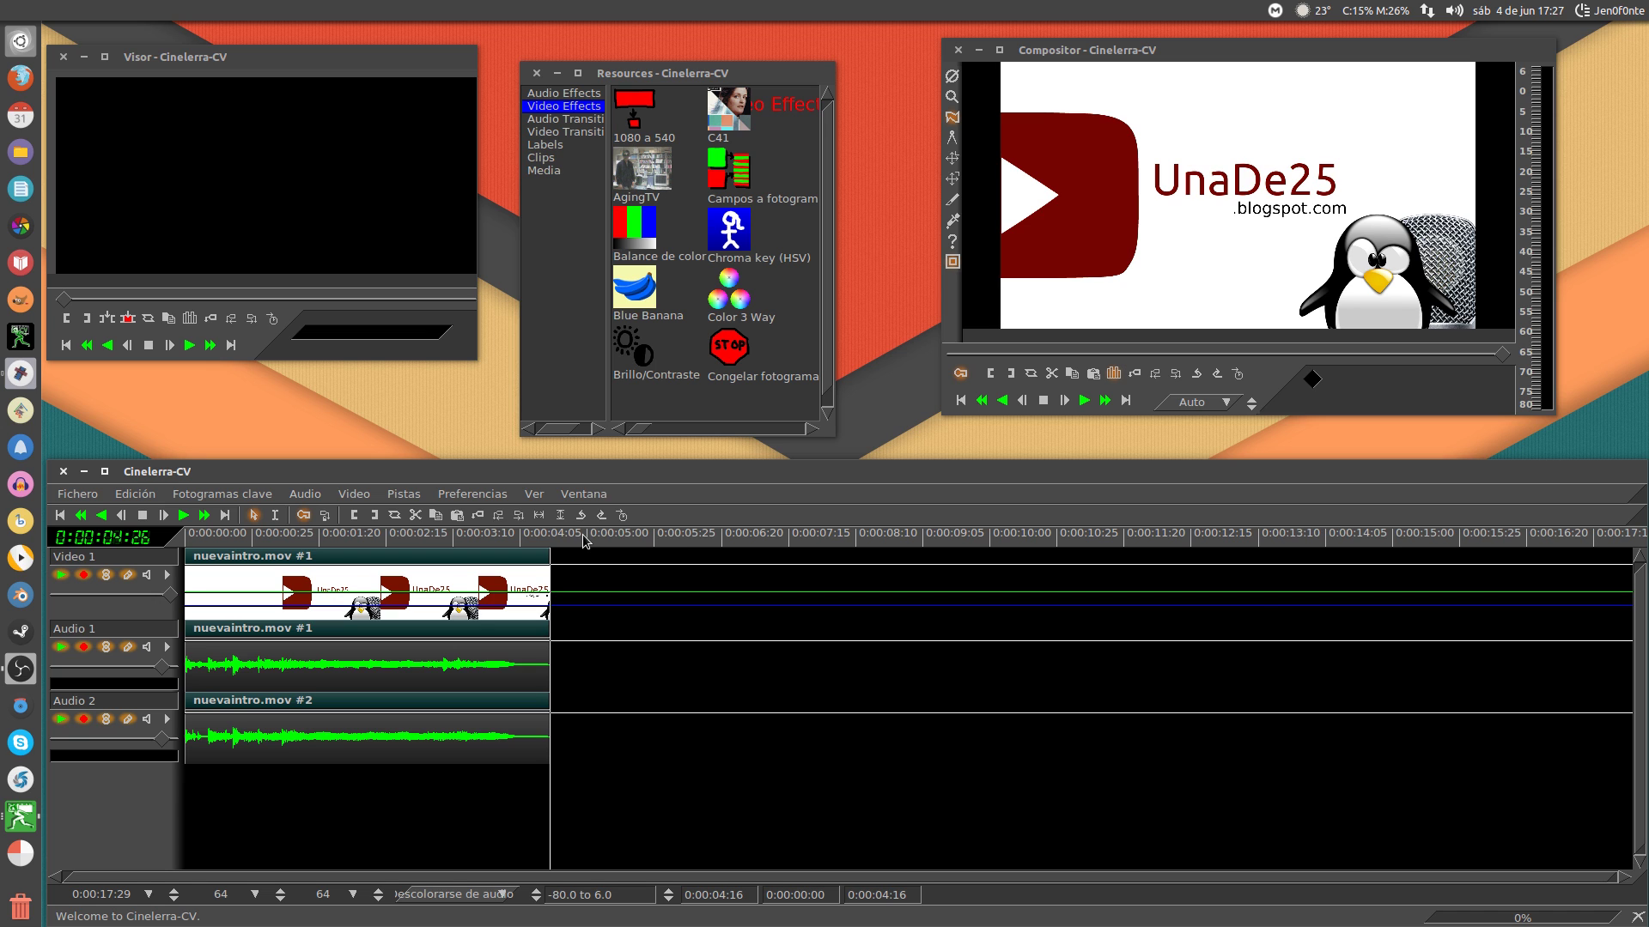
Switch to Cinelerra-CV and add two keyframes to the blue curve of nuevaintro.mov, raising the second one to about 2.37 near 0:00:00:29.
{"action": "key", "text": "alt+Tab"}
{"action": "left_click_drag", "start_coordinate": [388, 541], "coordinate": [229, 570]}
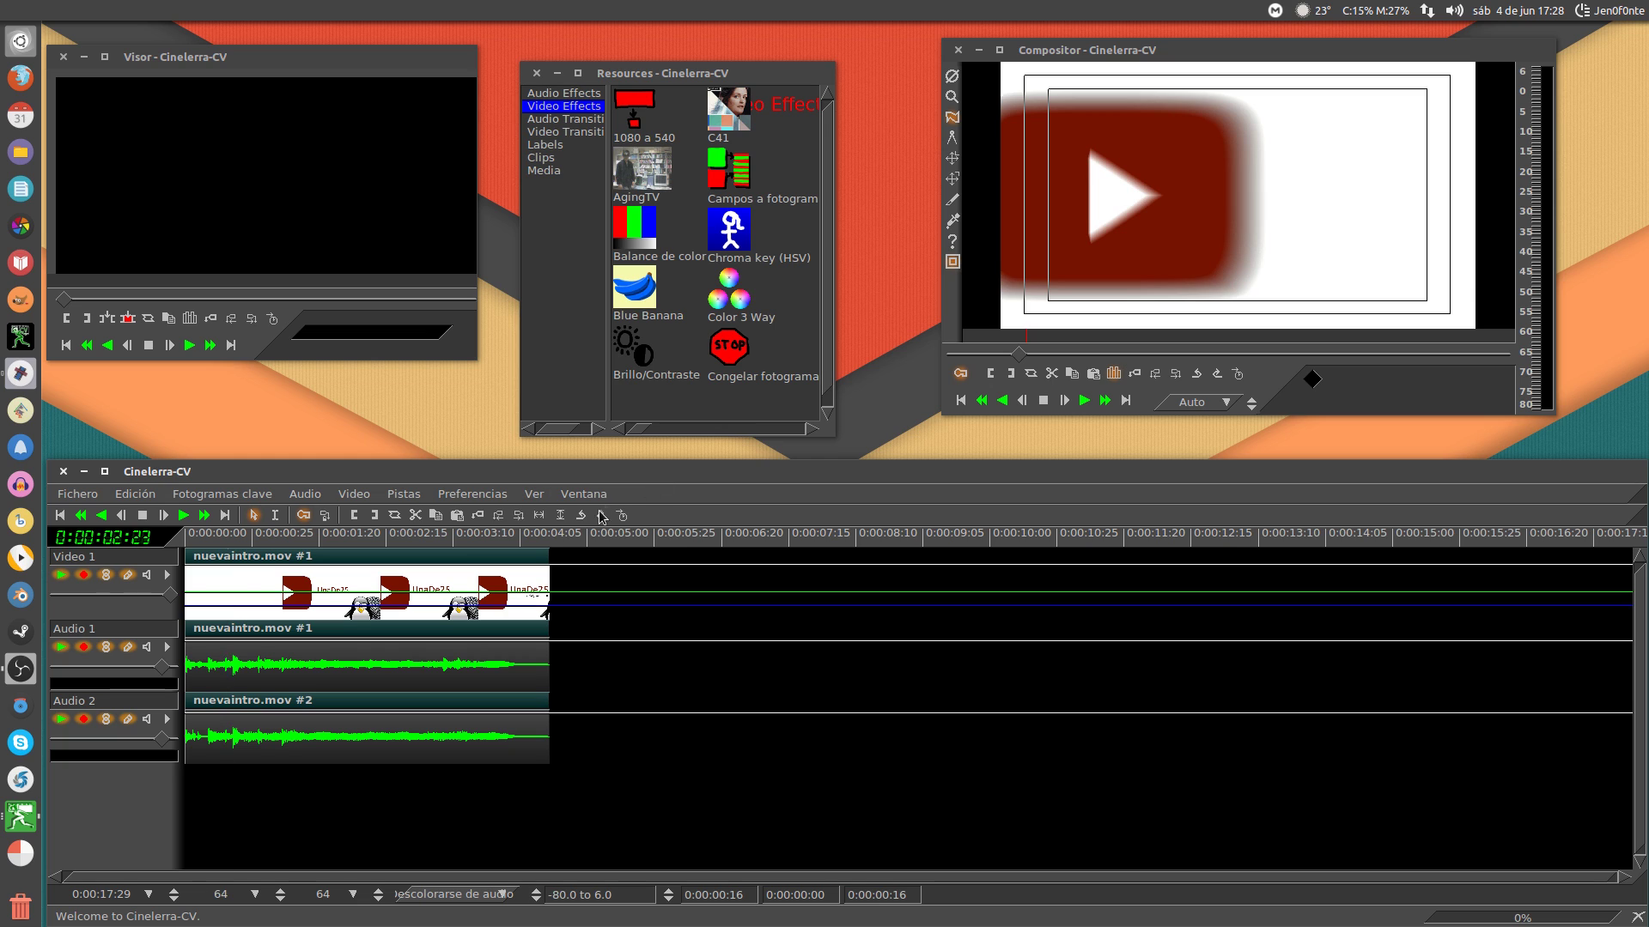
{"action": "left_click", "coordinate": [231, 607]}
{"action": "left_click", "coordinate": [257, 606]}
{"action": "left_click_drag", "start_coordinate": [258, 607], "coordinate": [259, 587]}
{"action": "left_click", "coordinate": [248, 541]}
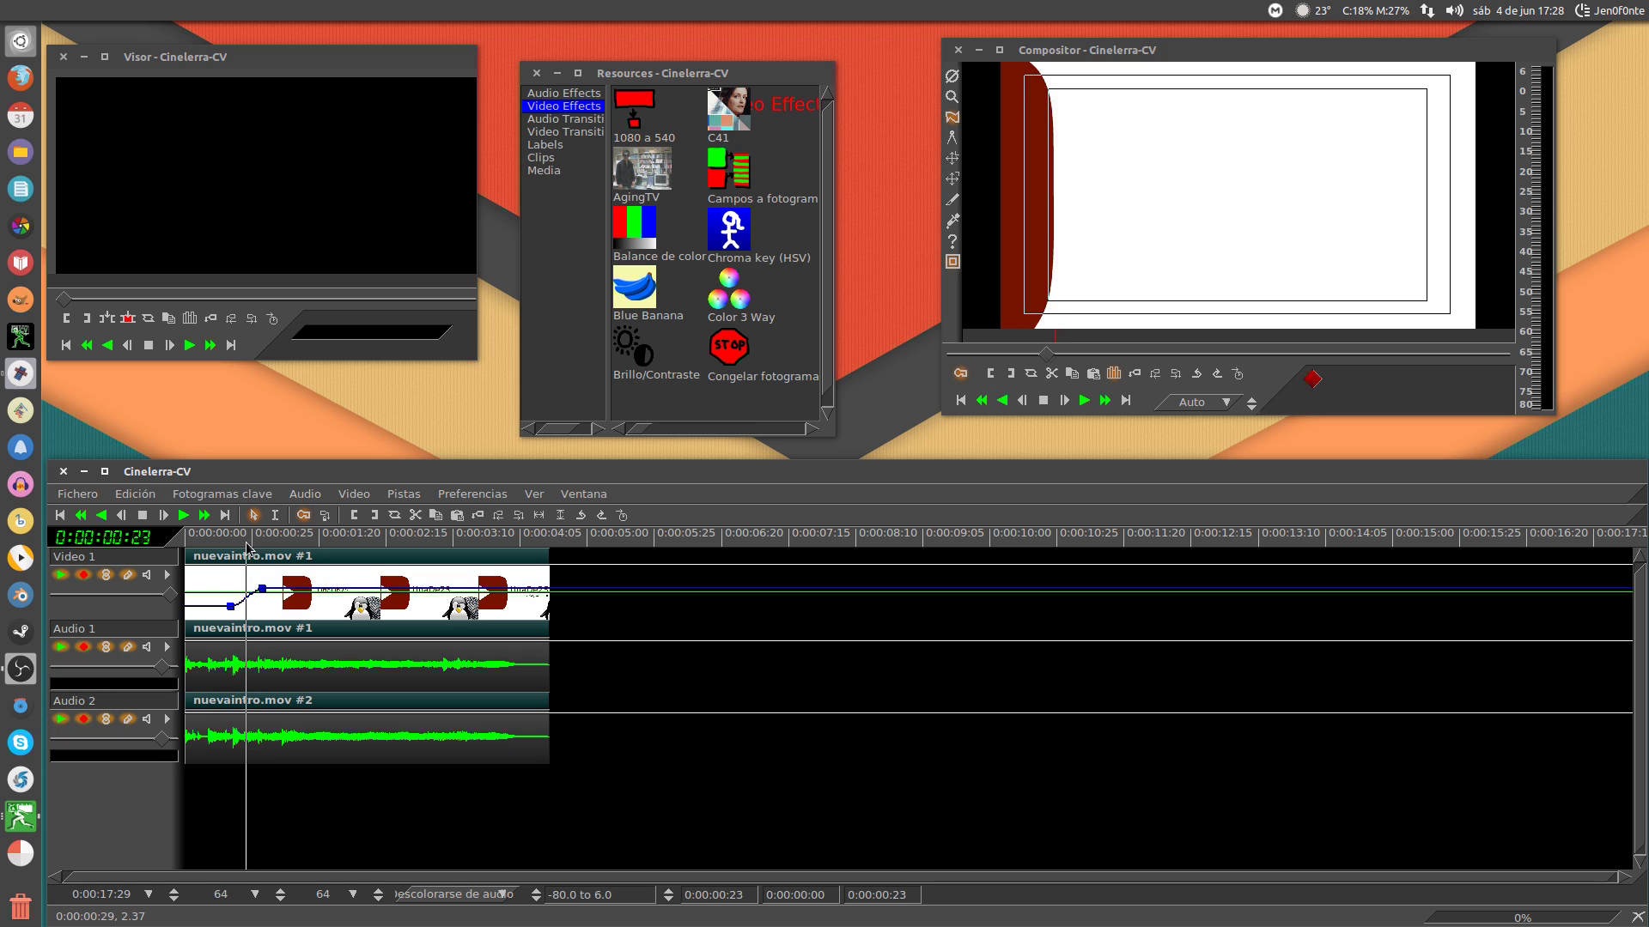
Add more keyframes along the blue and red curves of nuevaintro.mov up to about 0:00:02:07, alternating high and low values.
{"action": "left_click", "coordinate": [289, 589]}
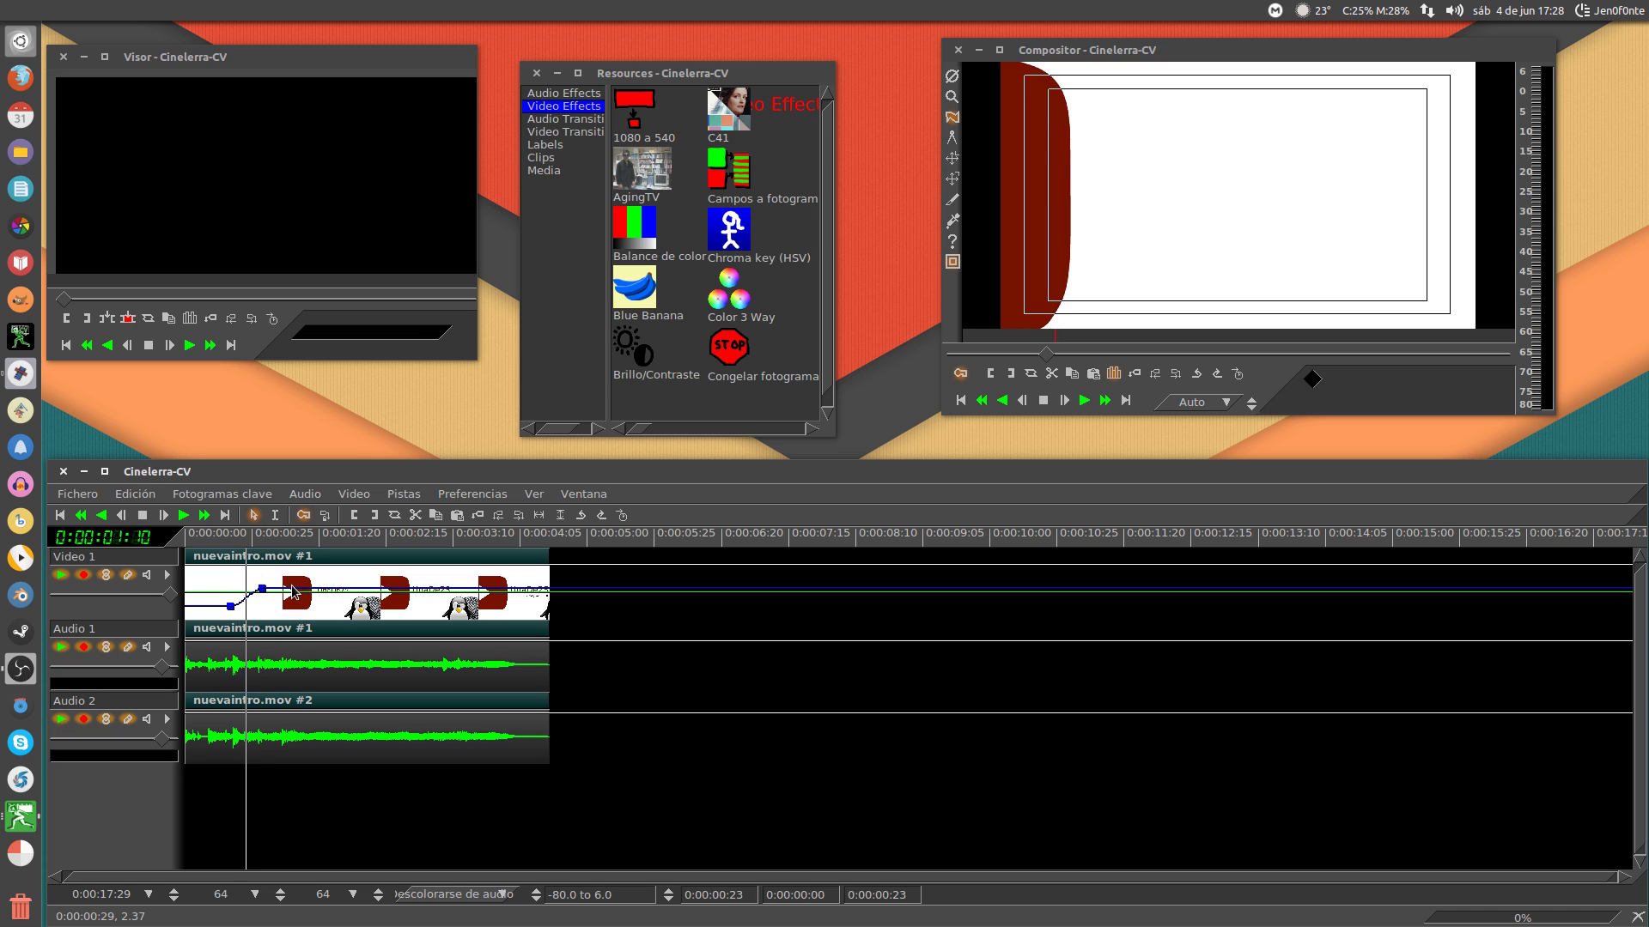
{"action": "mouse_move", "coordinate": [293, 592]}
{"action": "left_mouse_down"}
{"action": "mouse_move", "coordinate": [295, 610]}
{"action": "mouse_move", "coordinate": [306, 602]}
{"action": "left_mouse_up"}
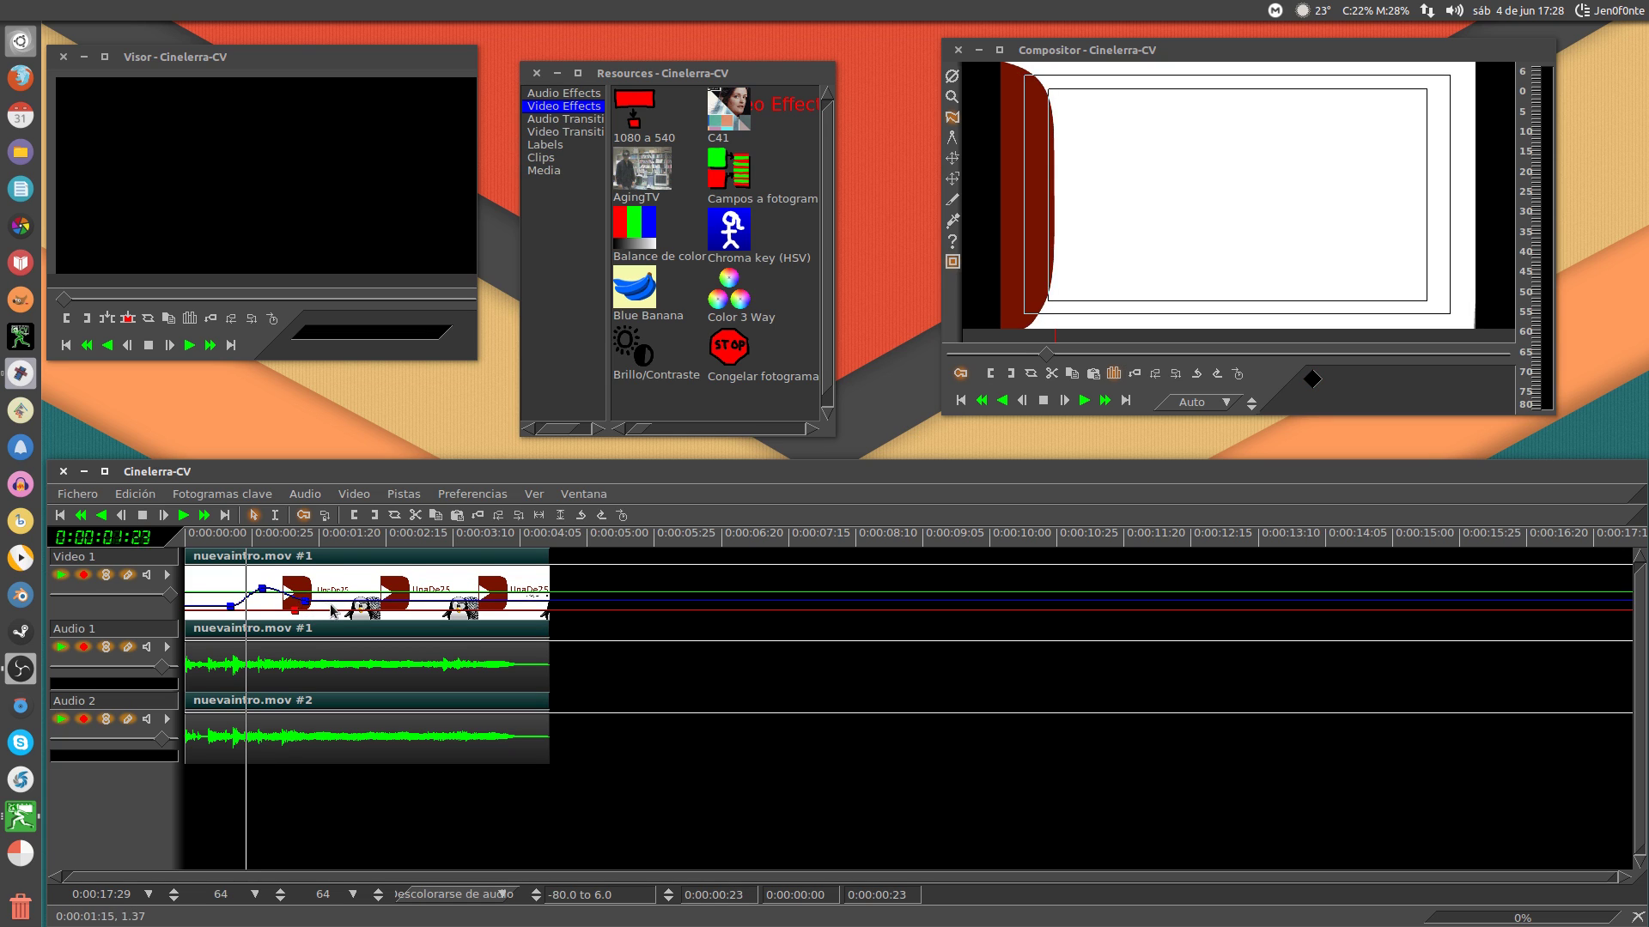
{"action": "left_click", "coordinate": [335, 602]}
{"action": "mouse_move", "coordinate": [323, 611]}
{"action": "left_mouse_down"}
{"action": "mouse_move", "coordinate": [319, 584]}
{"action": "mouse_move", "coordinate": [361, 612]}
{"action": "mouse_move", "coordinate": [340, 591]}
{"action": "left_mouse_up"}
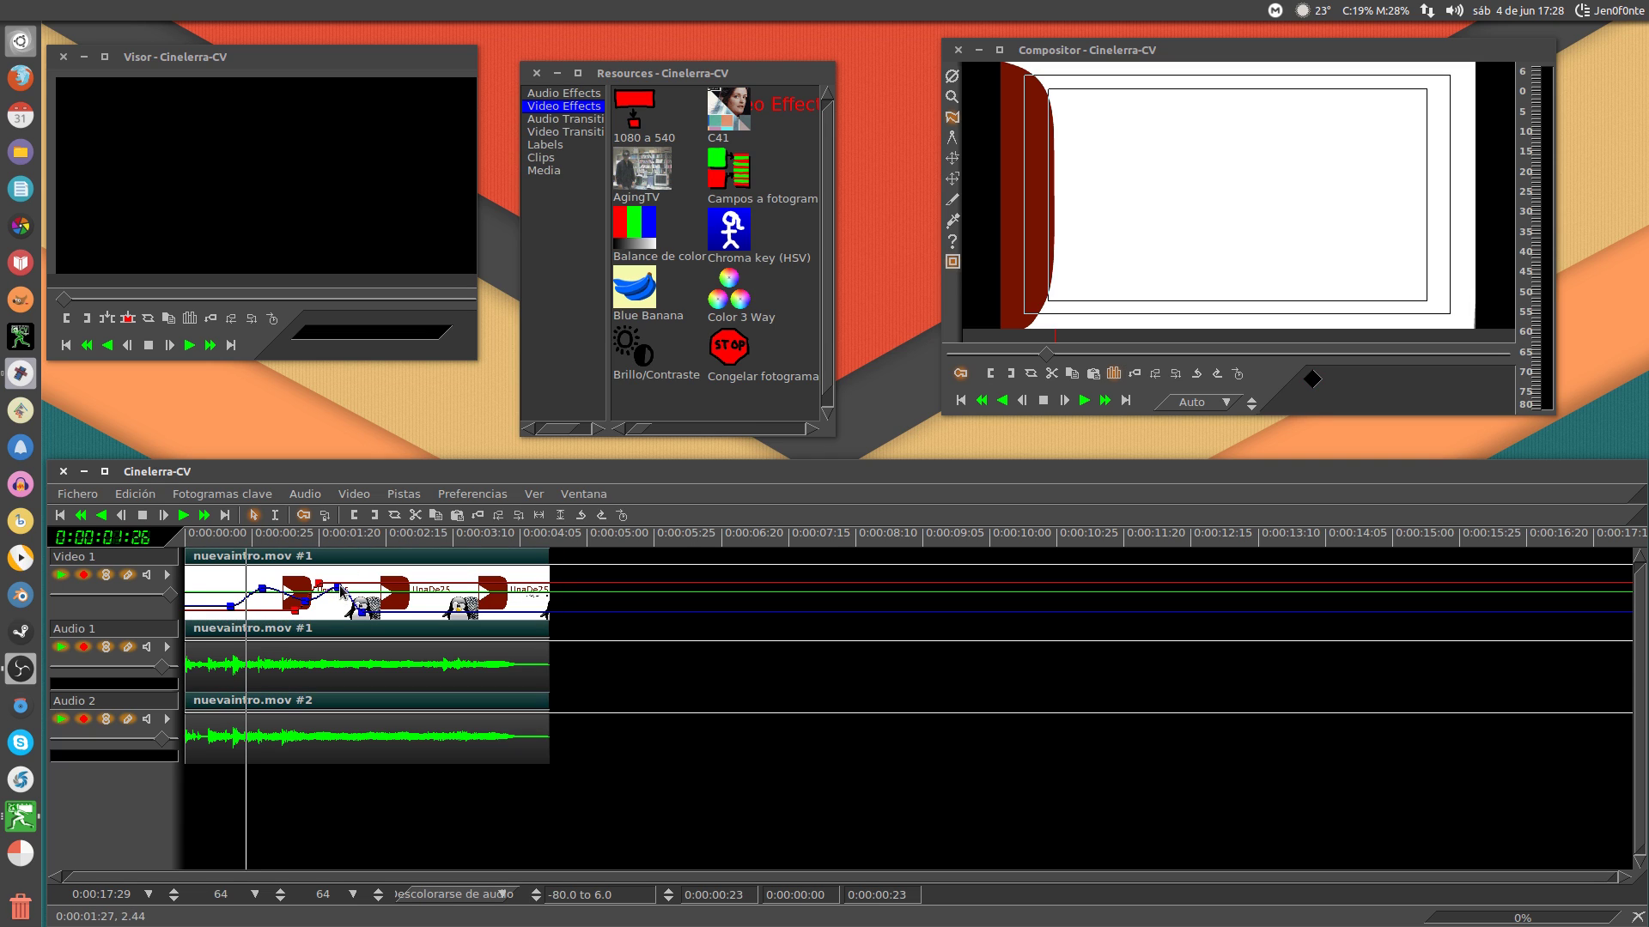
{"action": "left_click", "coordinate": [340, 583]}
{"action": "mouse_move", "coordinate": [340, 585]}
{"action": "left_mouse_down"}
{"action": "mouse_move", "coordinate": [341, 608]}
{"action": "mouse_move", "coordinate": [367, 589]}
{"action": "left_mouse_up"}
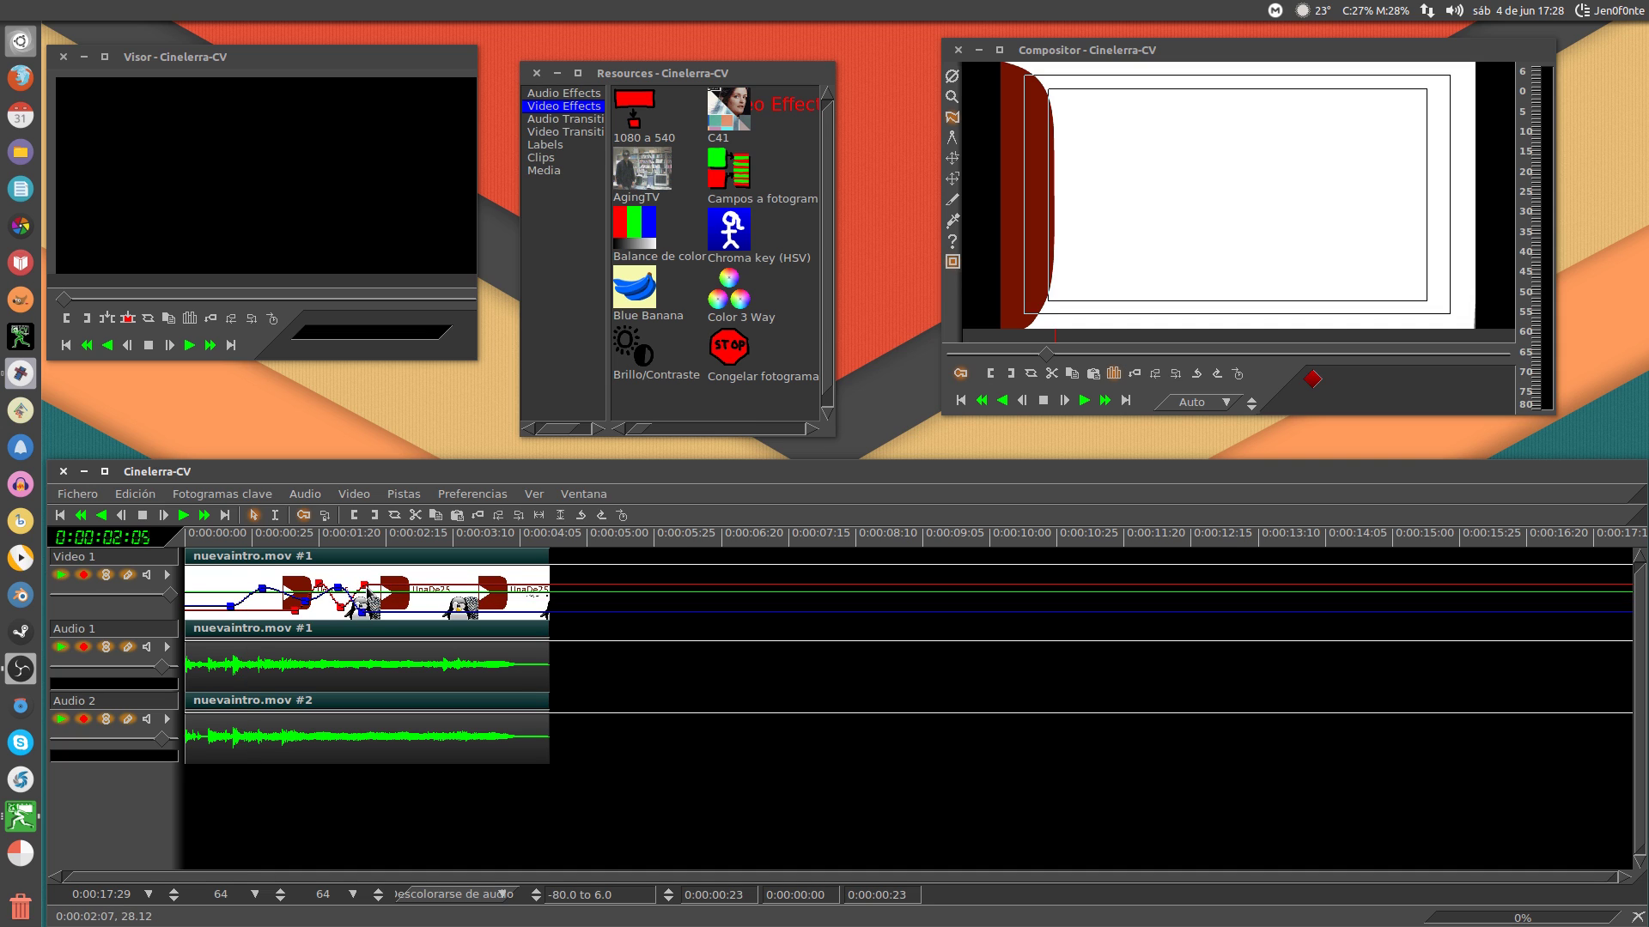
Play the animated nuevaintro.mov clip from 0:00:01:10 and review the zoom at earlier positions around 0:00:01:00.
{"action": "left_click", "coordinate": [292, 540]}
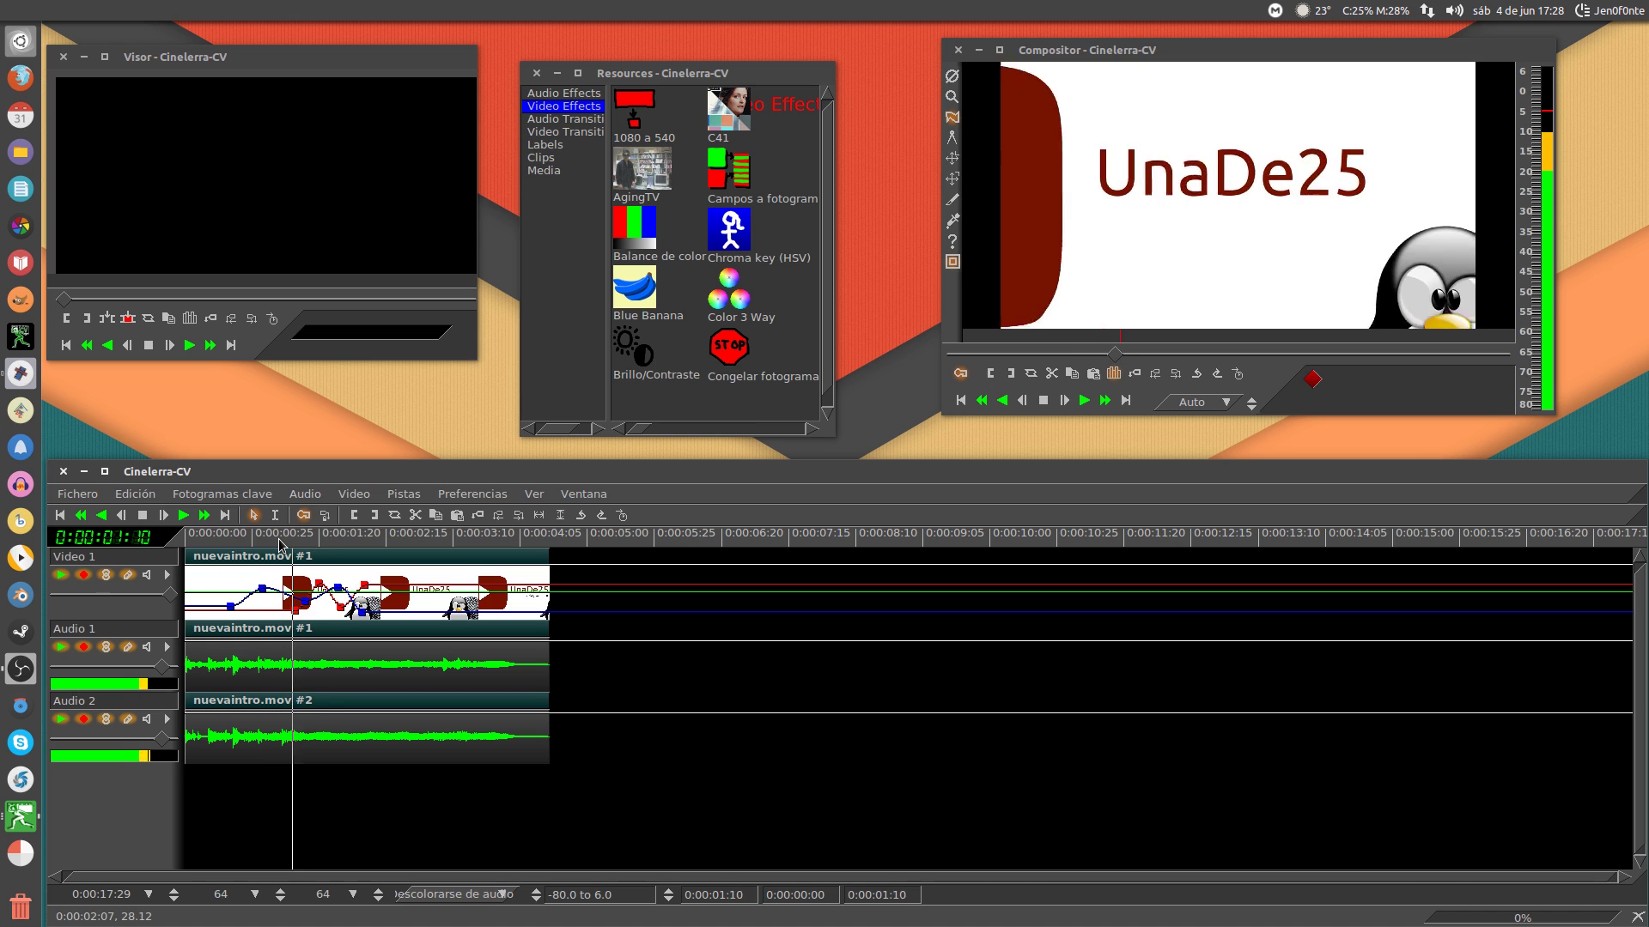
{"action": "key", "text": "space"}
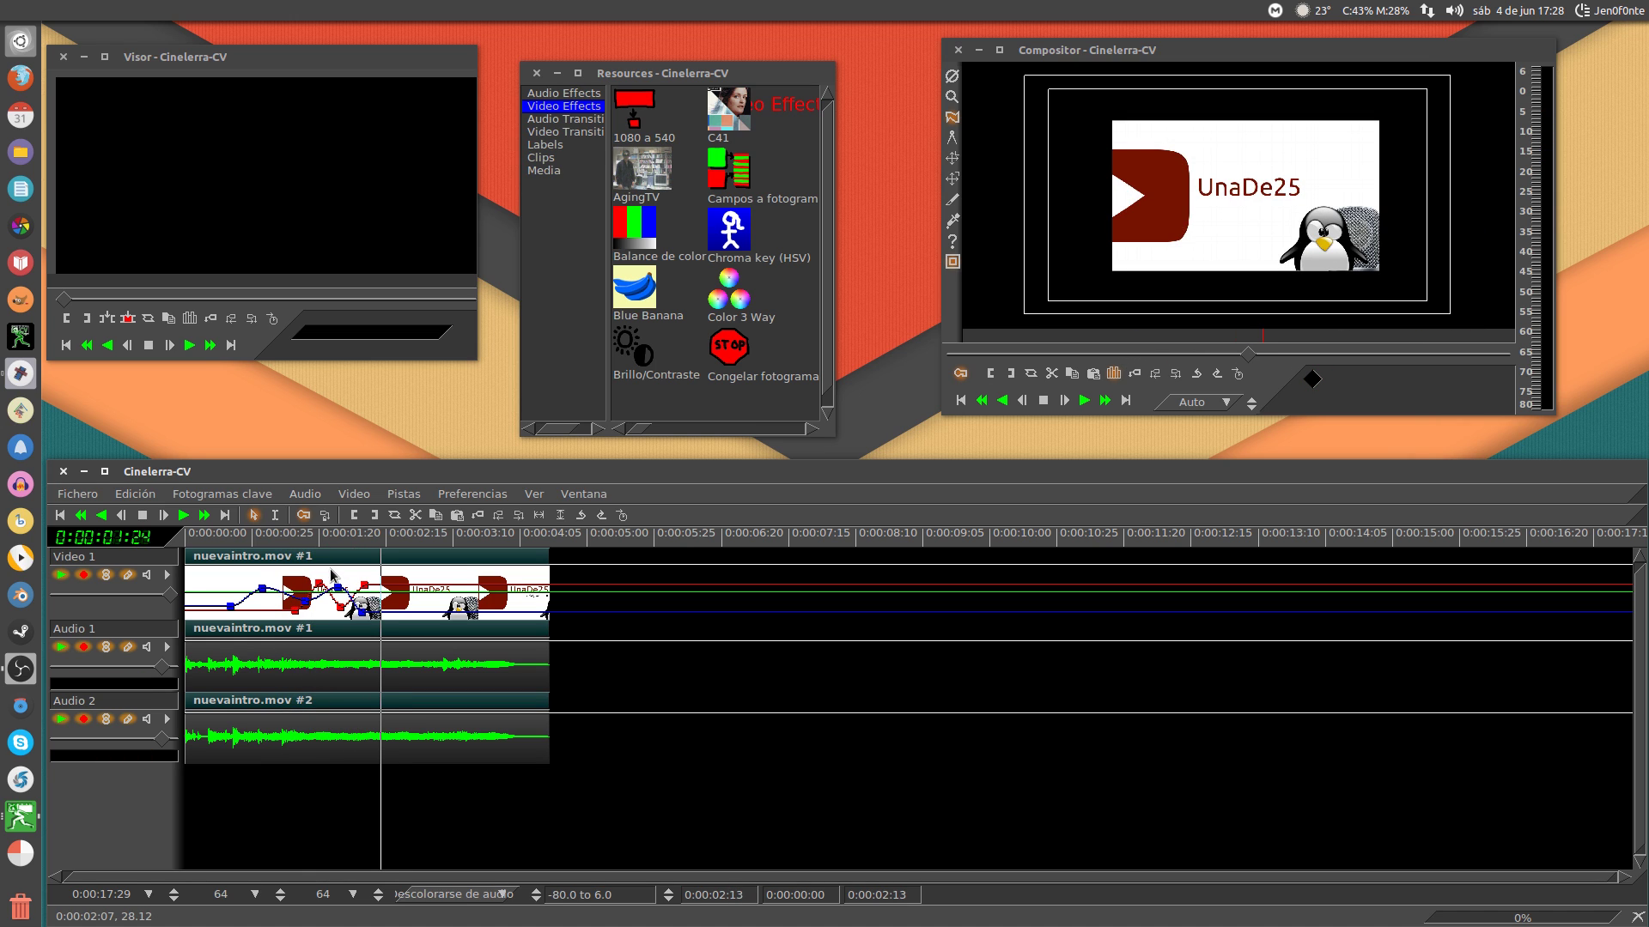
{"action": "left_click", "coordinate": [264, 539]}
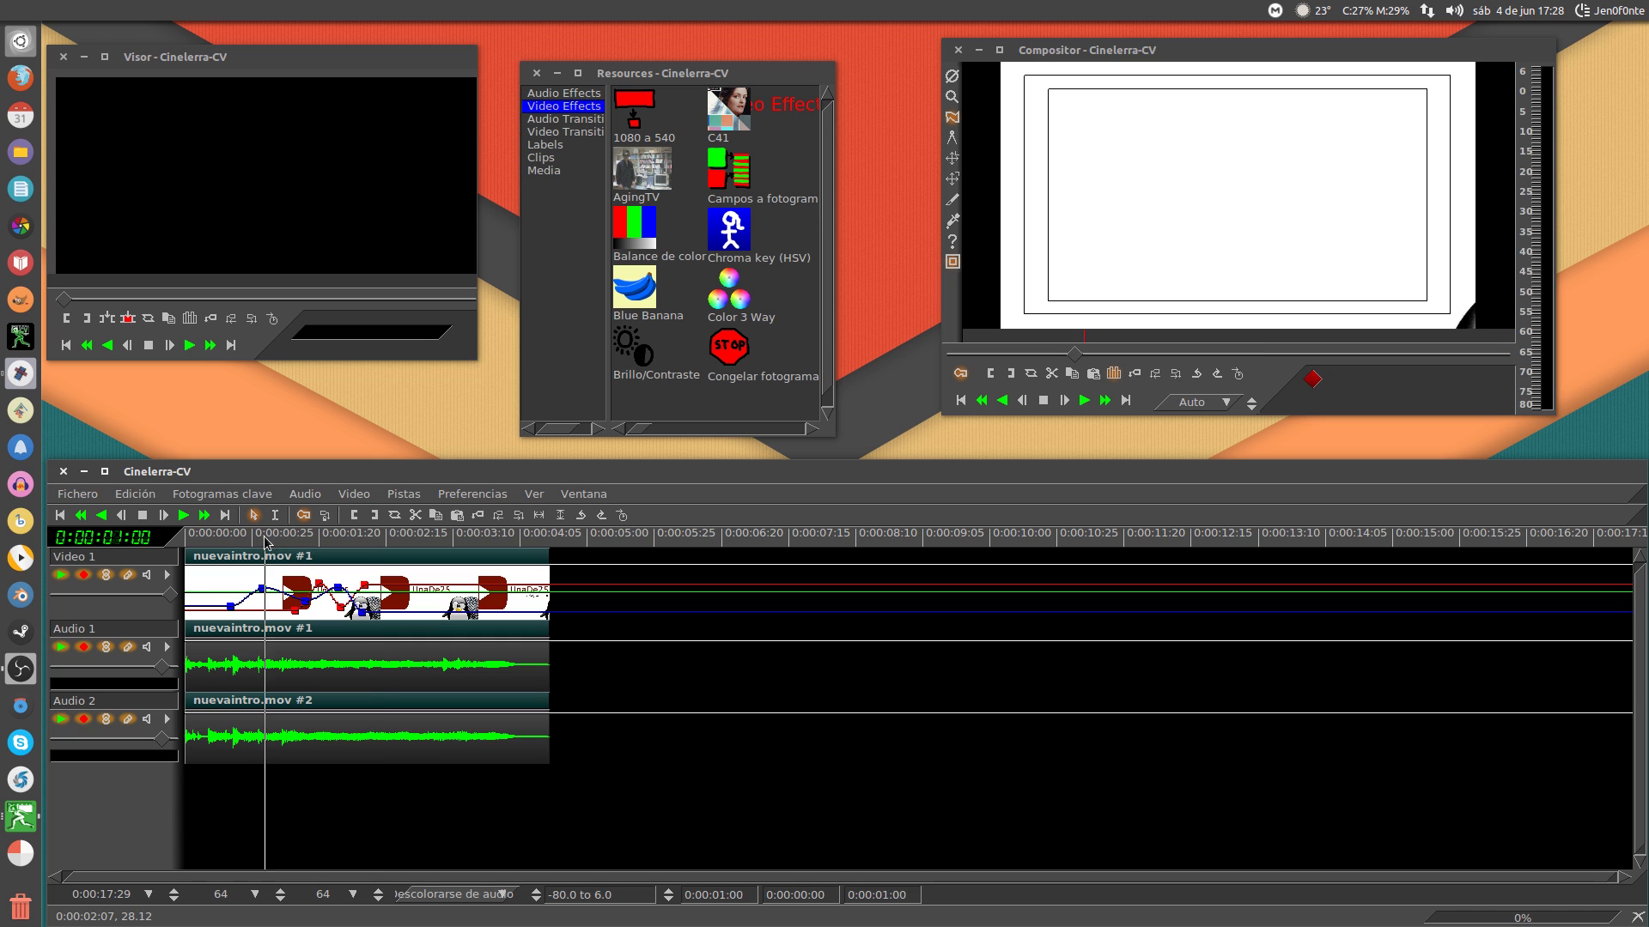
{"action": "left_click", "coordinate": [254, 539]}
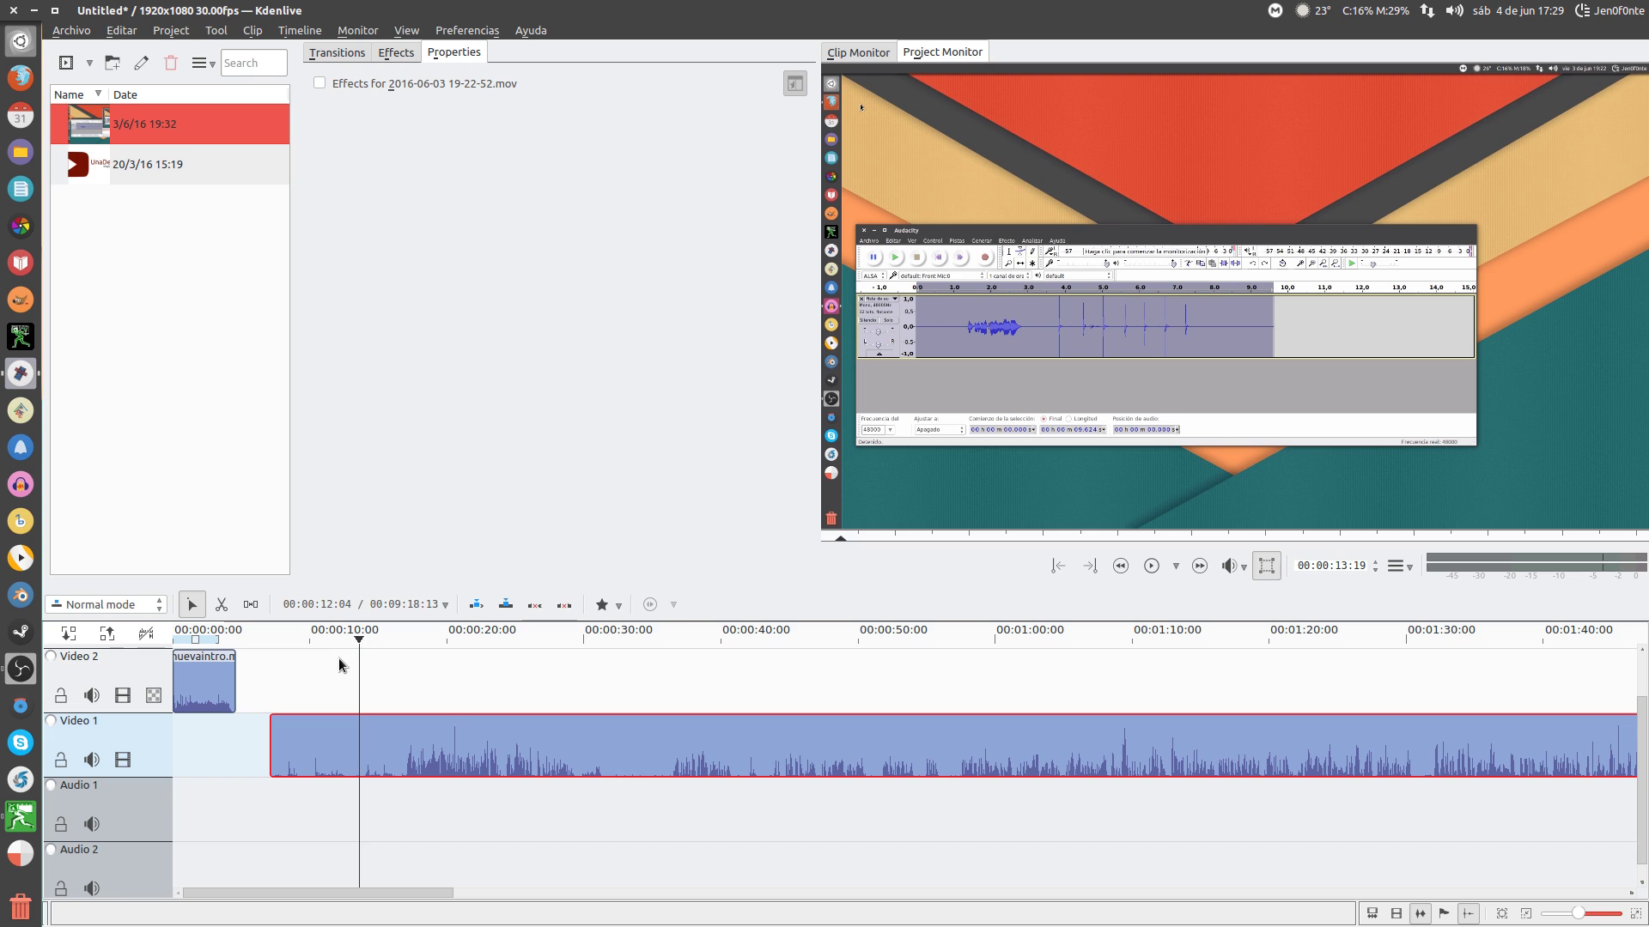
{"action": "left_click", "coordinate": [408, 50]}
{"action": "left_click", "coordinate": [358, 53]}
{"action": "left_click", "coordinate": [393, 53]}
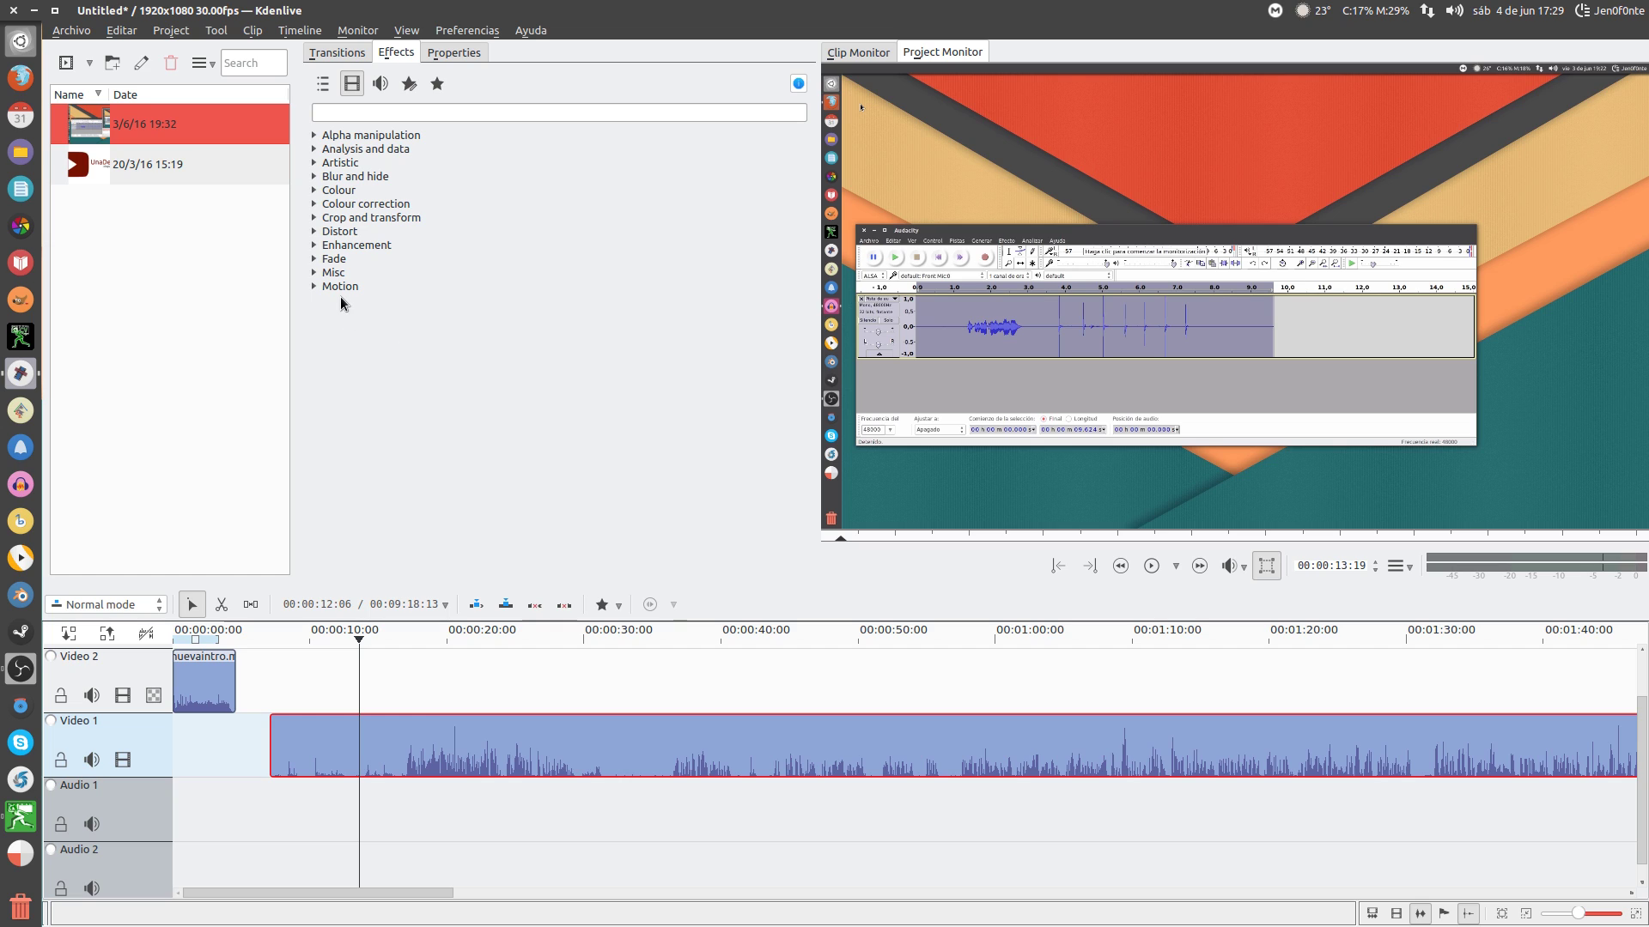
{"action": "left_click", "coordinate": [312, 219]}
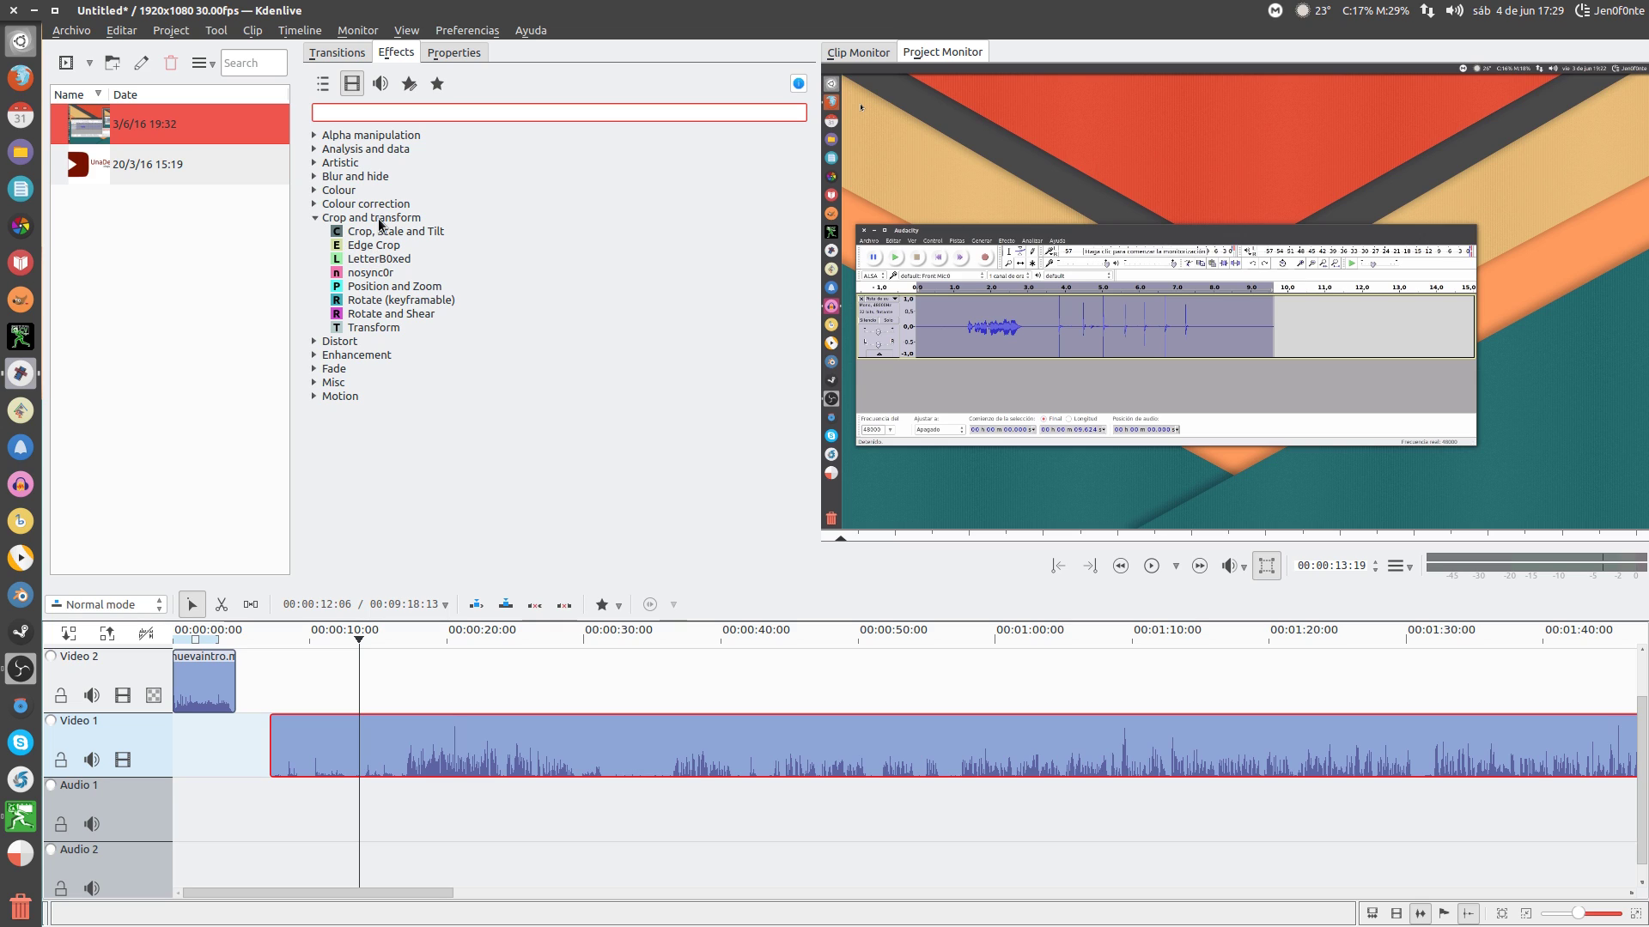
{"action": "left_click", "coordinate": [388, 289]}
{"action": "left_click_drag", "start_coordinate": [370, 288], "coordinate": [439, 736]}
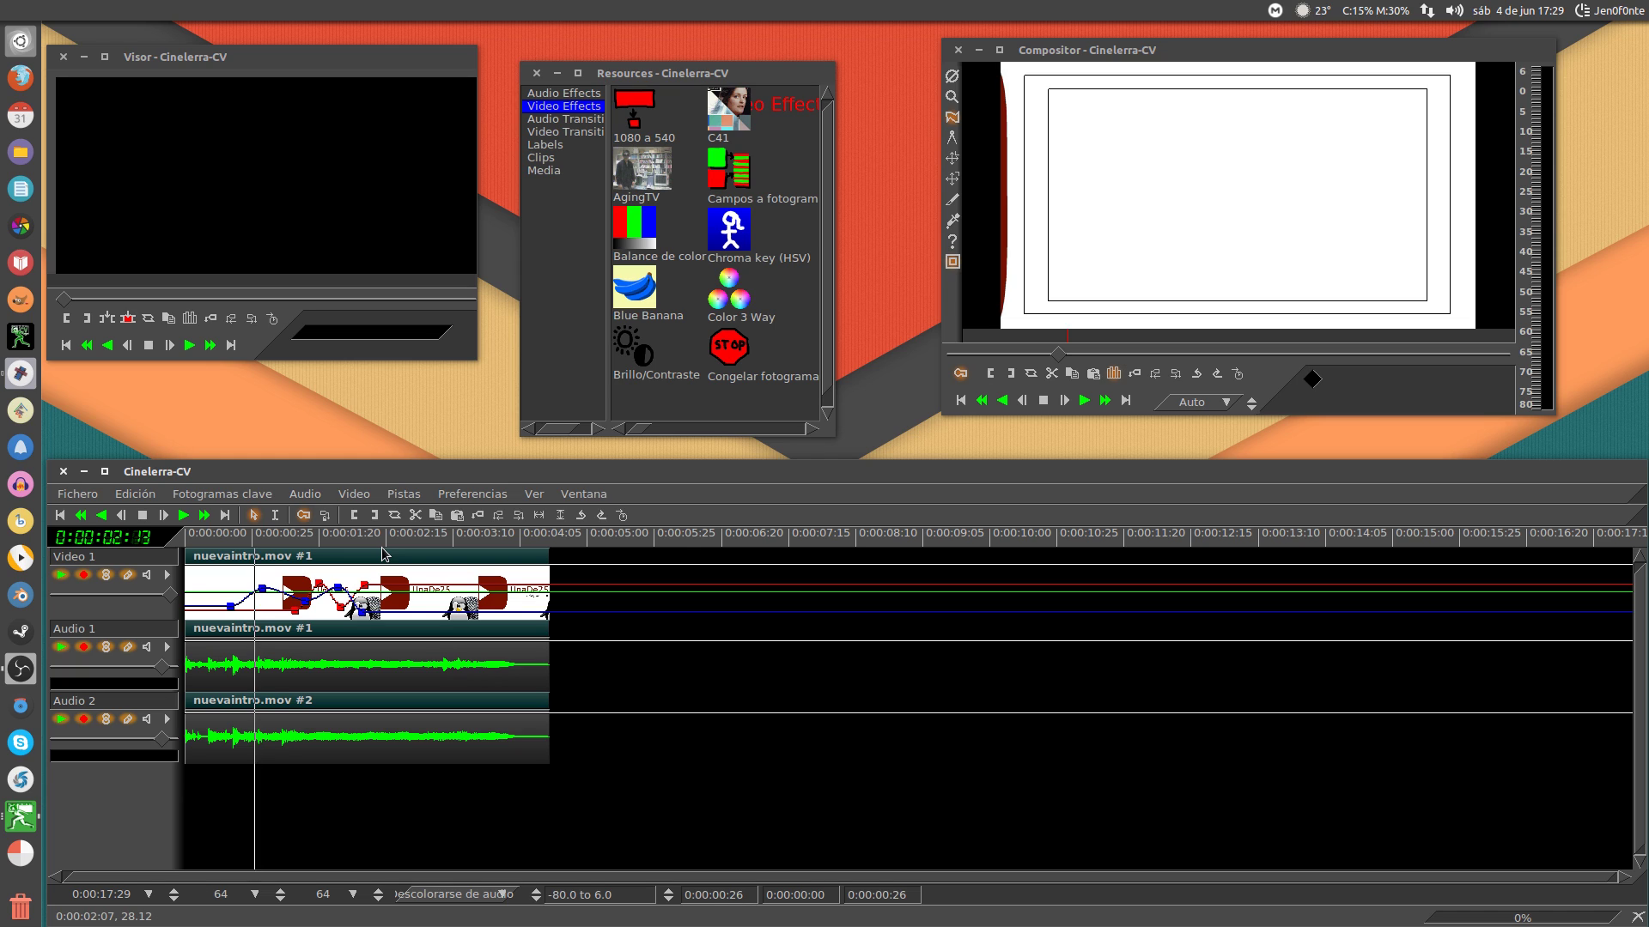
Return to Kdenlive and add a Position and Zoom keyframe at 00:01:11:22.
{"action": "key", "text": "ctrl+alt+Down"}
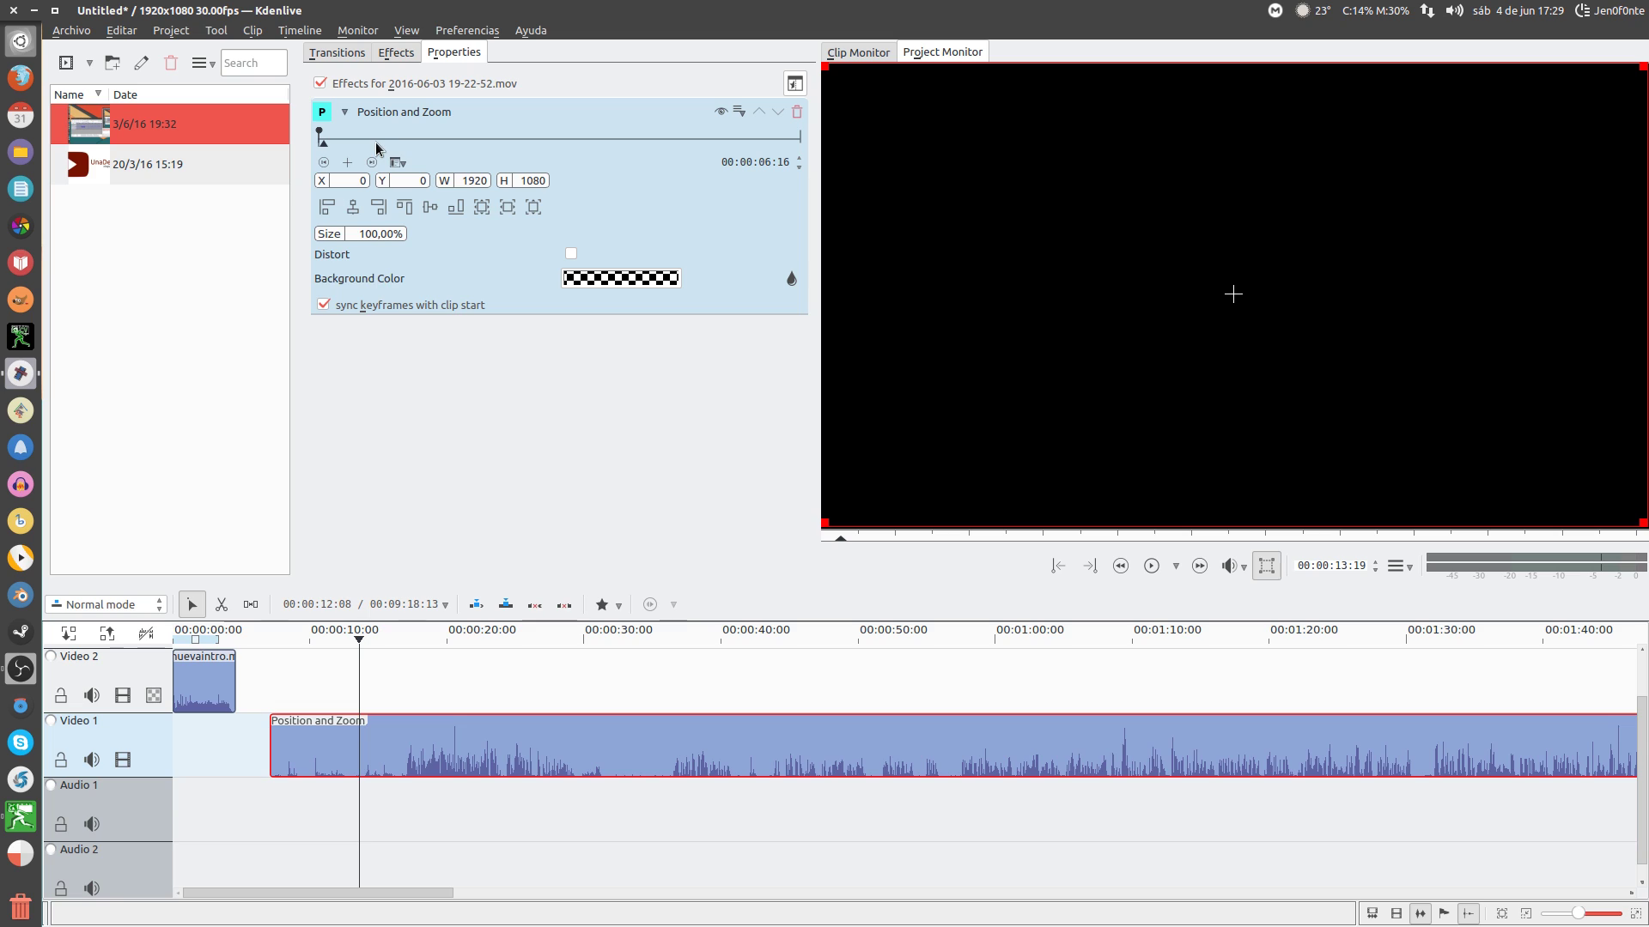
{"action": "left_click", "coordinate": [380, 139]}
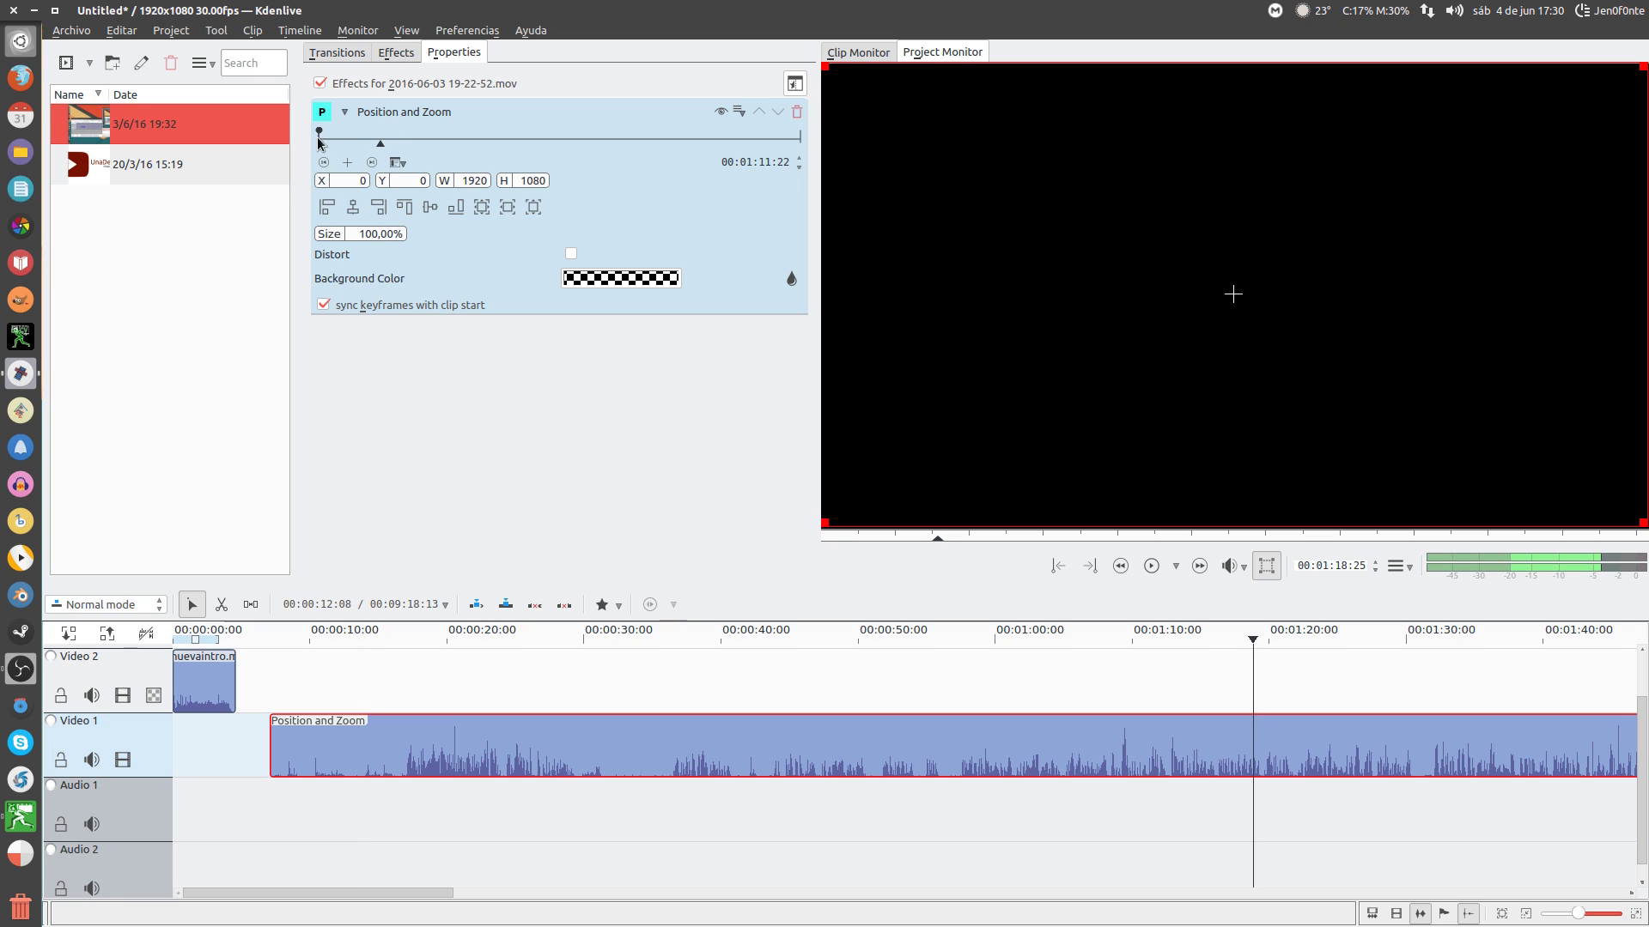
{"action": "left_click", "coordinate": [347, 163]}
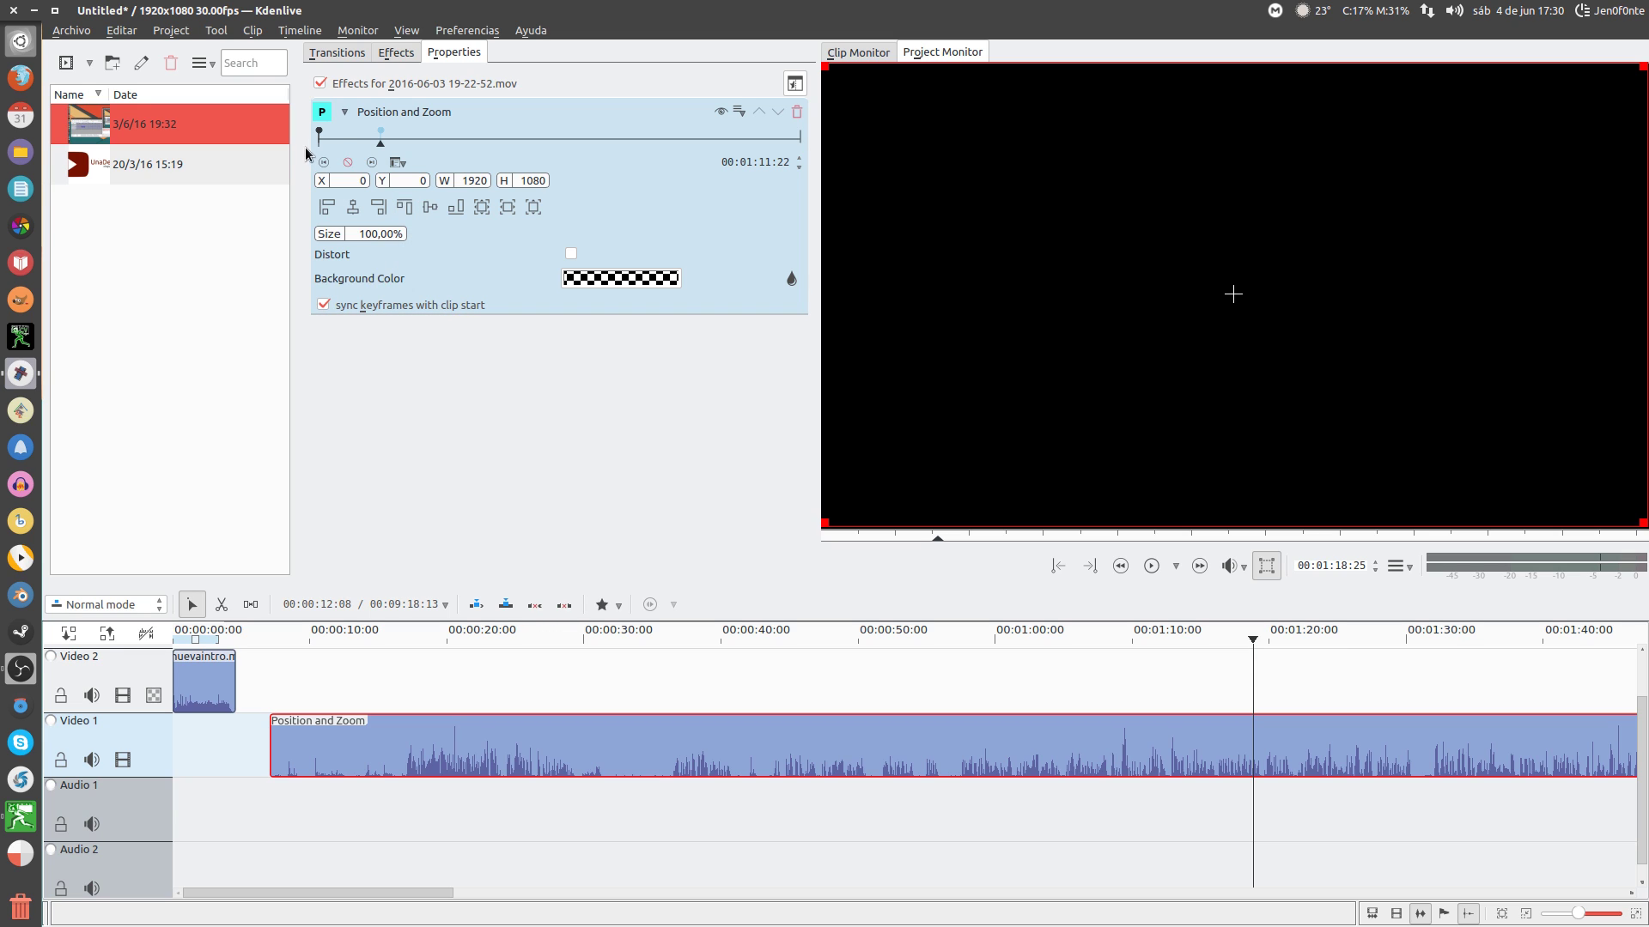
Add a Position and Zoom keyframe at 00:00:15:21, set its size to 150% and preview the zoom at 00:00:20:29.
{"action": "left_click", "coordinate": [332, 140]}
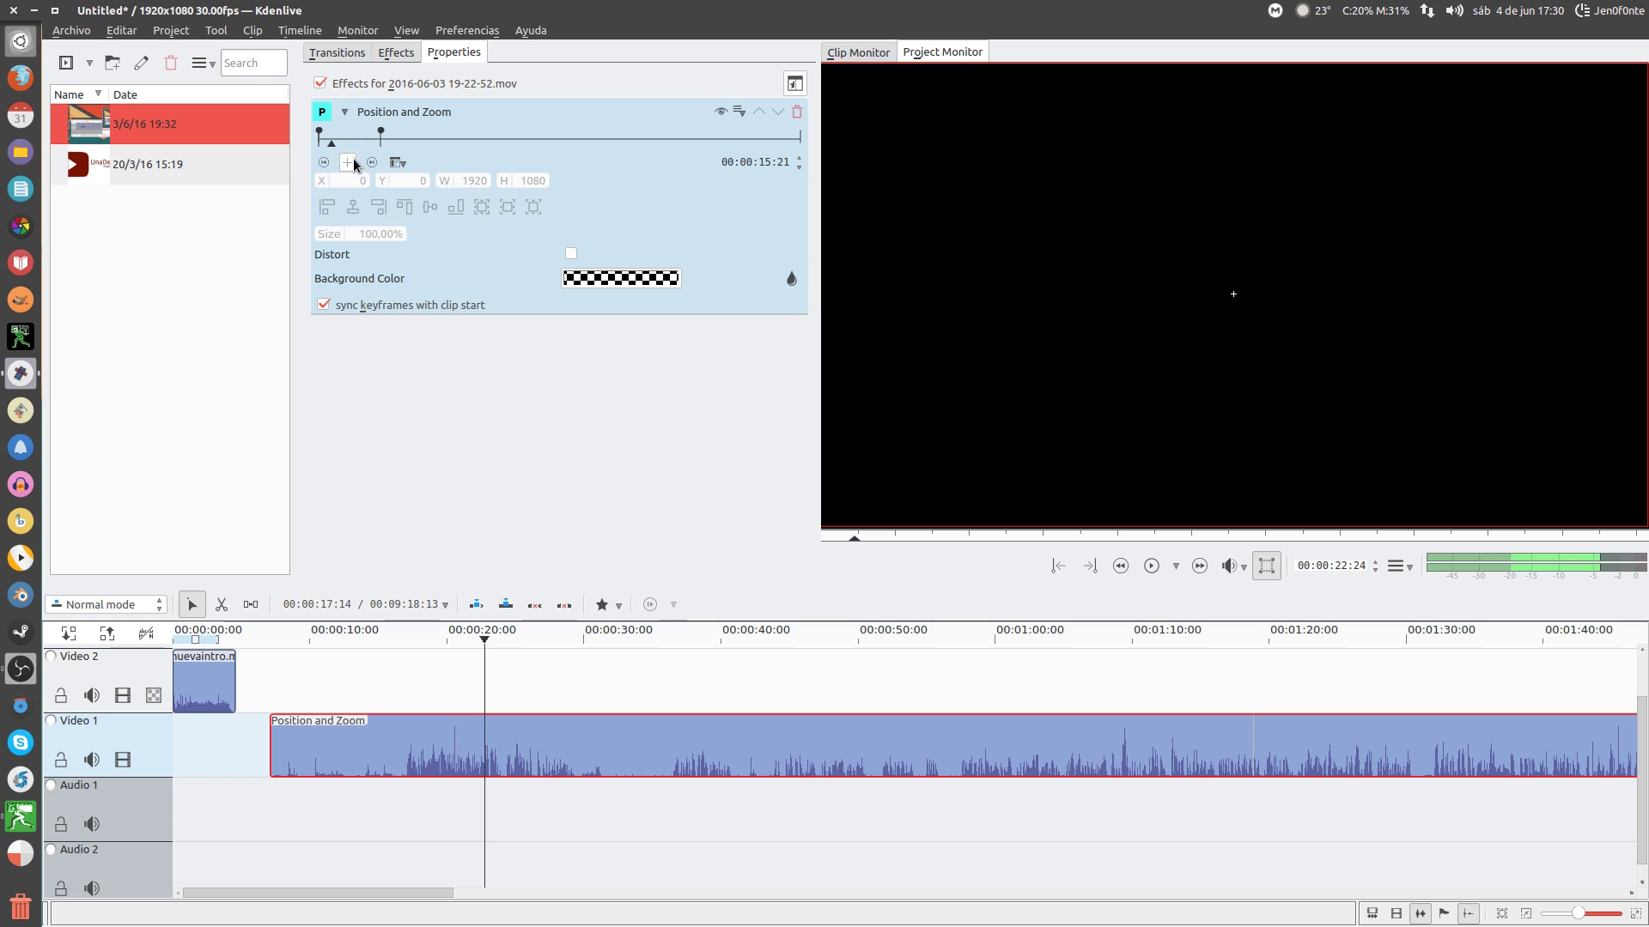
{"action": "left_click", "coordinate": [348, 162]}
{"action": "double_click", "coordinate": [370, 232]}
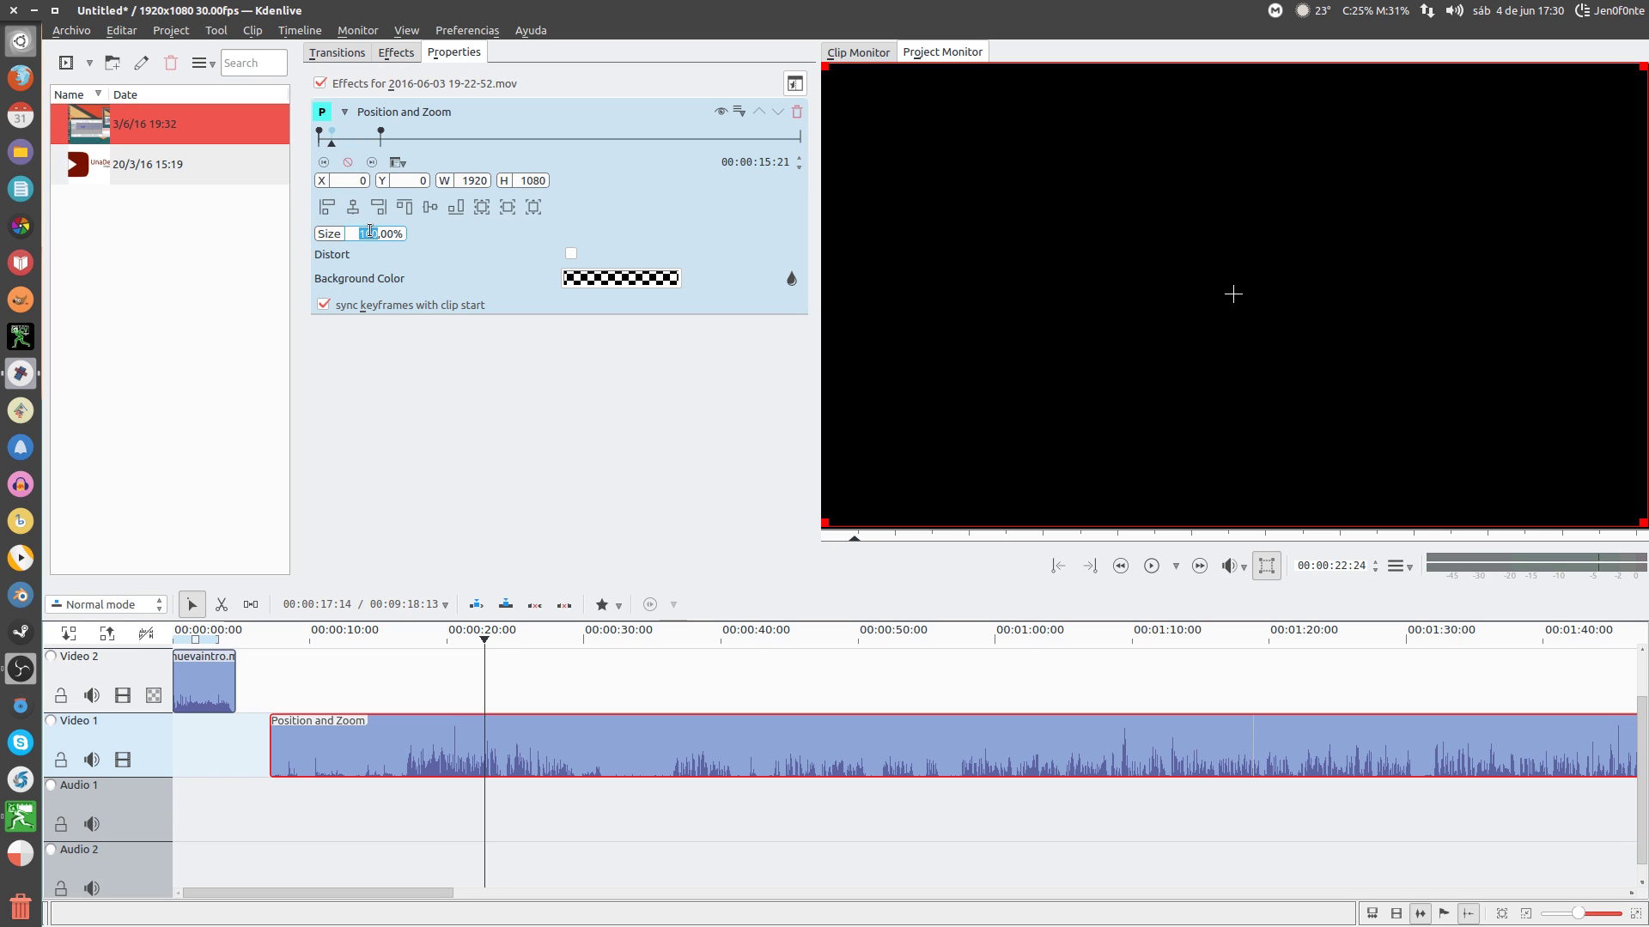
{"action": "type", "text": "1"}
{"action": "key", "text": "Return"}
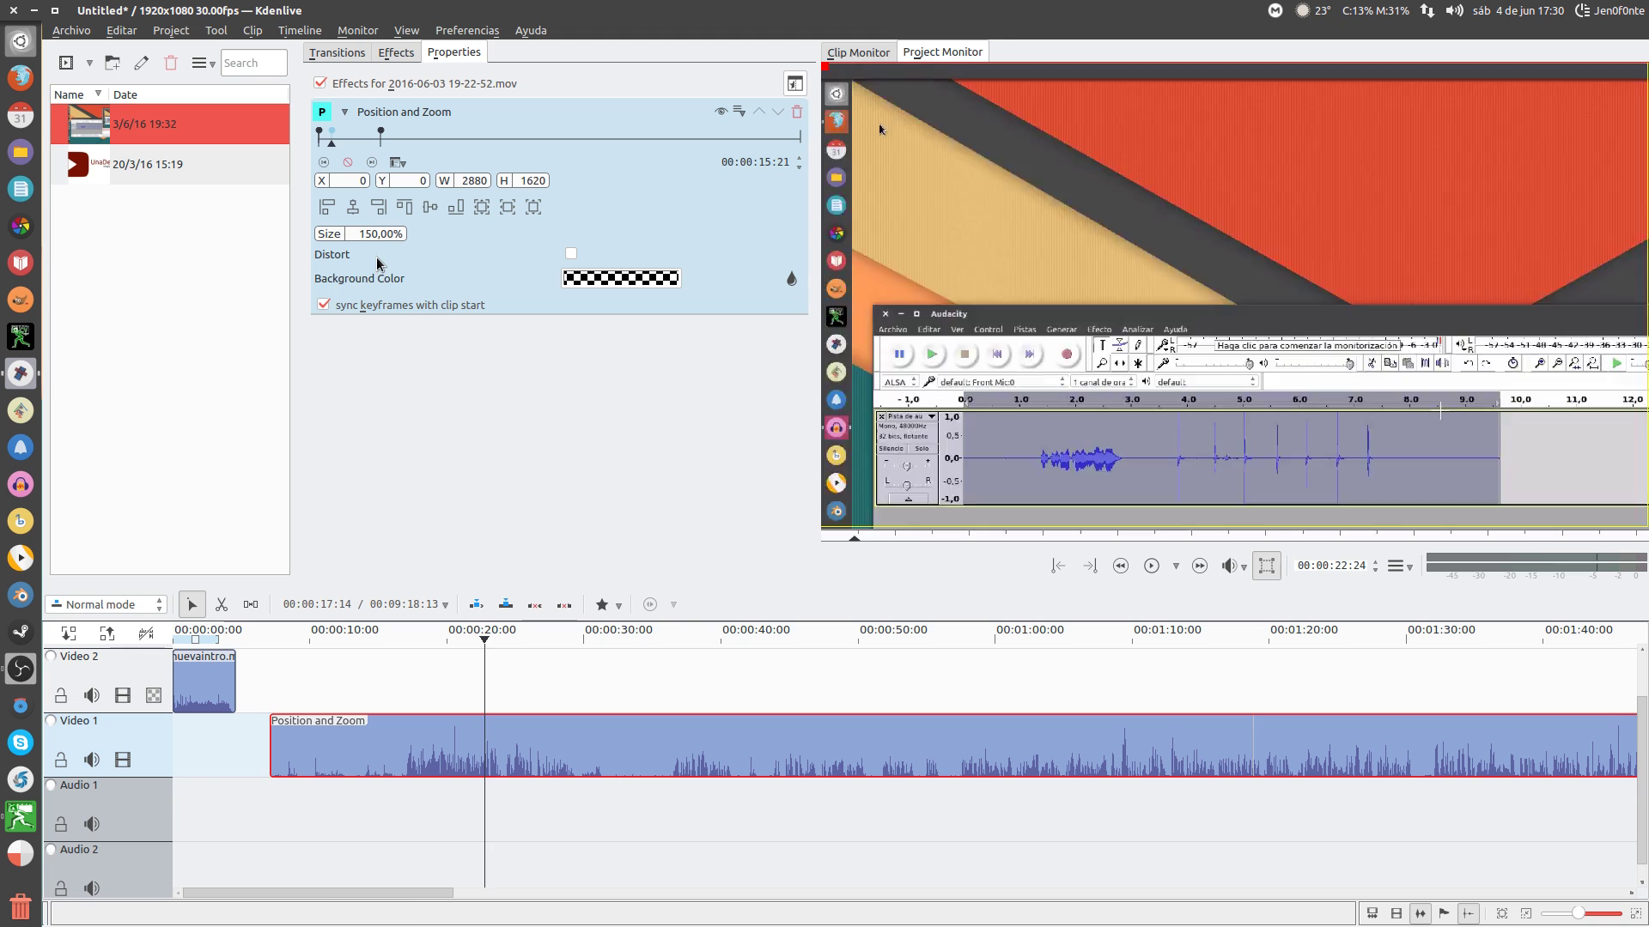
{"action": "left_click", "coordinate": [490, 631]}
{"action": "left_click", "coordinate": [461, 639]}
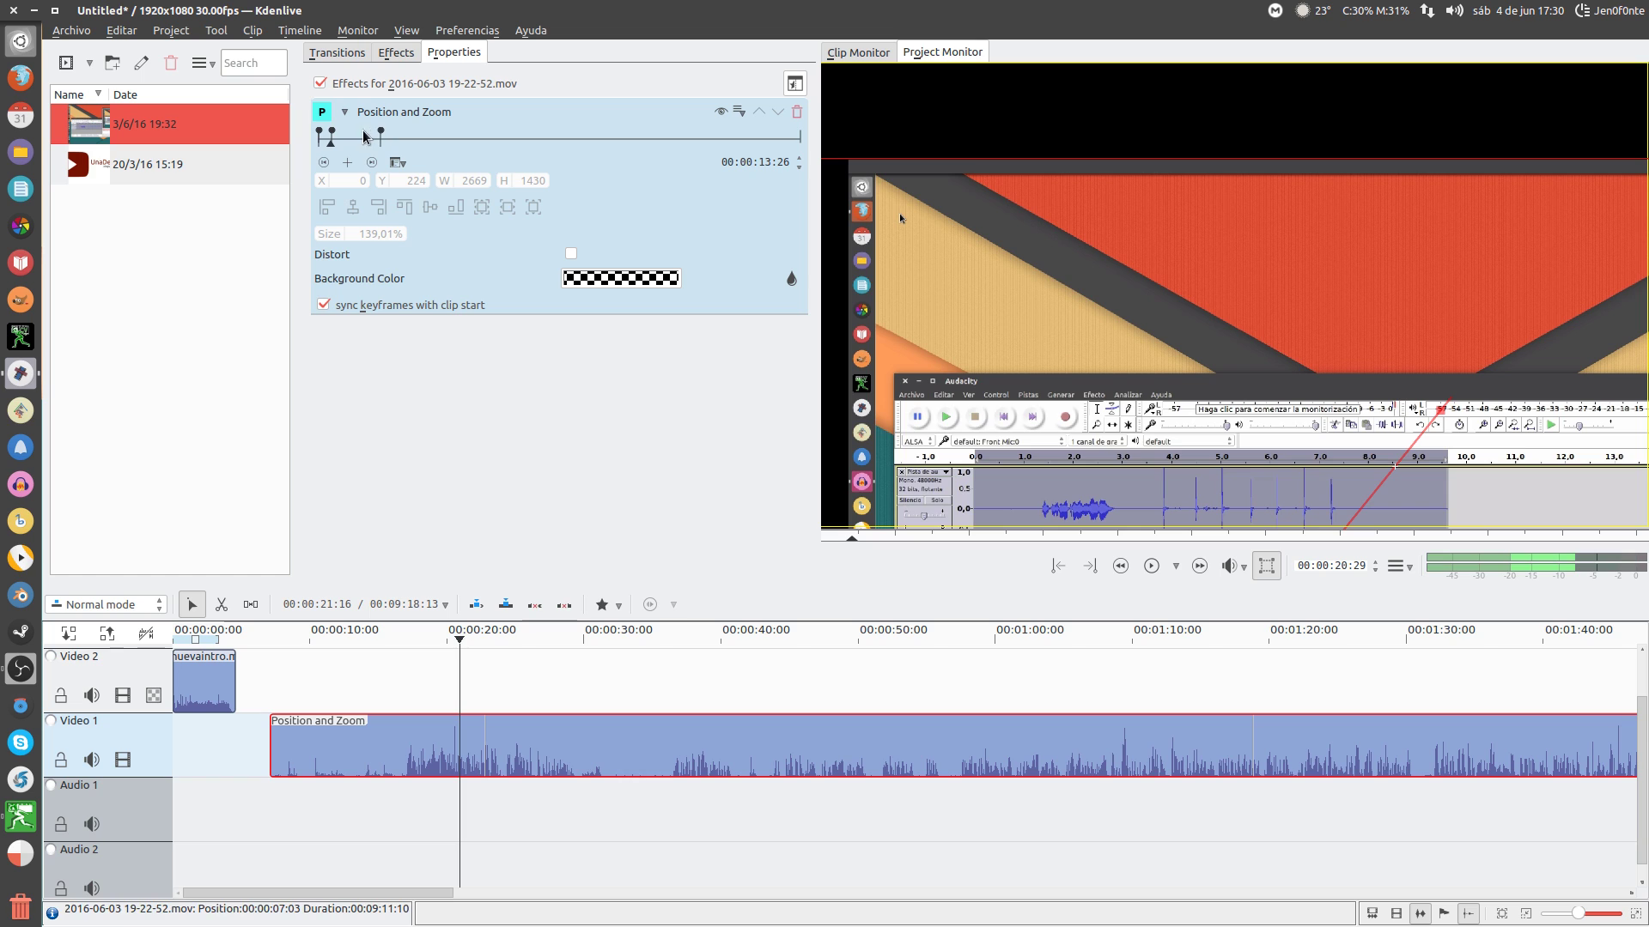
Add a Position and Zoom keyframe at 00:00:24:17, set its size to 200% and preview the zoom at 00:00:35:04.
{"action": "left_click", "coordinate": [341, 137]}
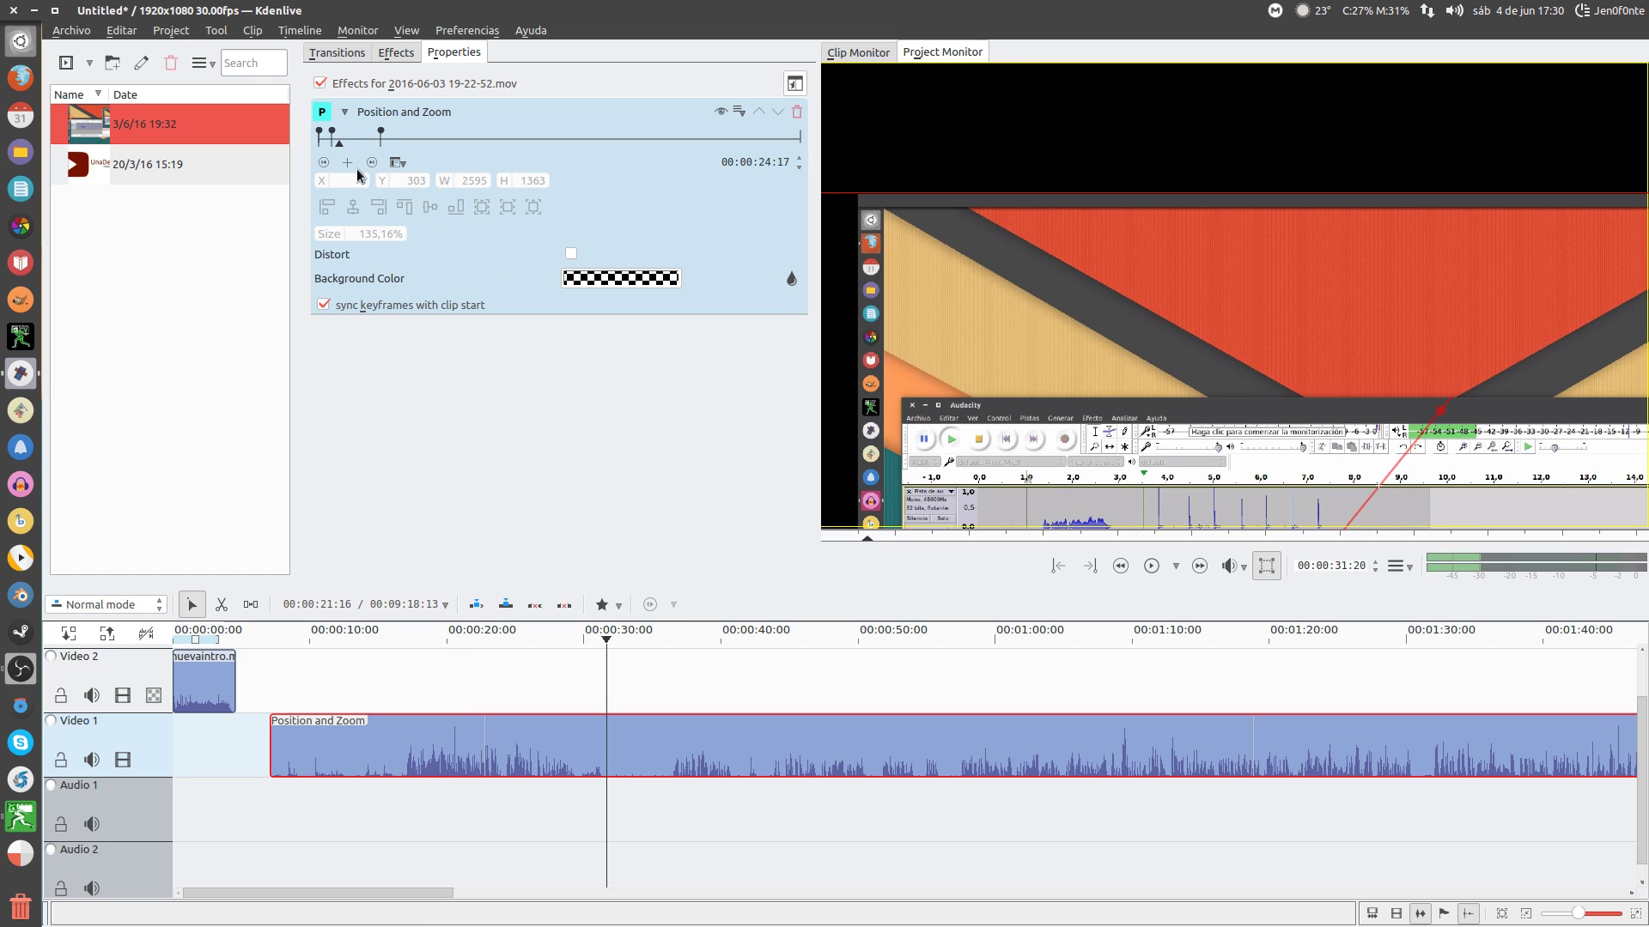
{"action": "left_click", "coordinate": [352, 163]}
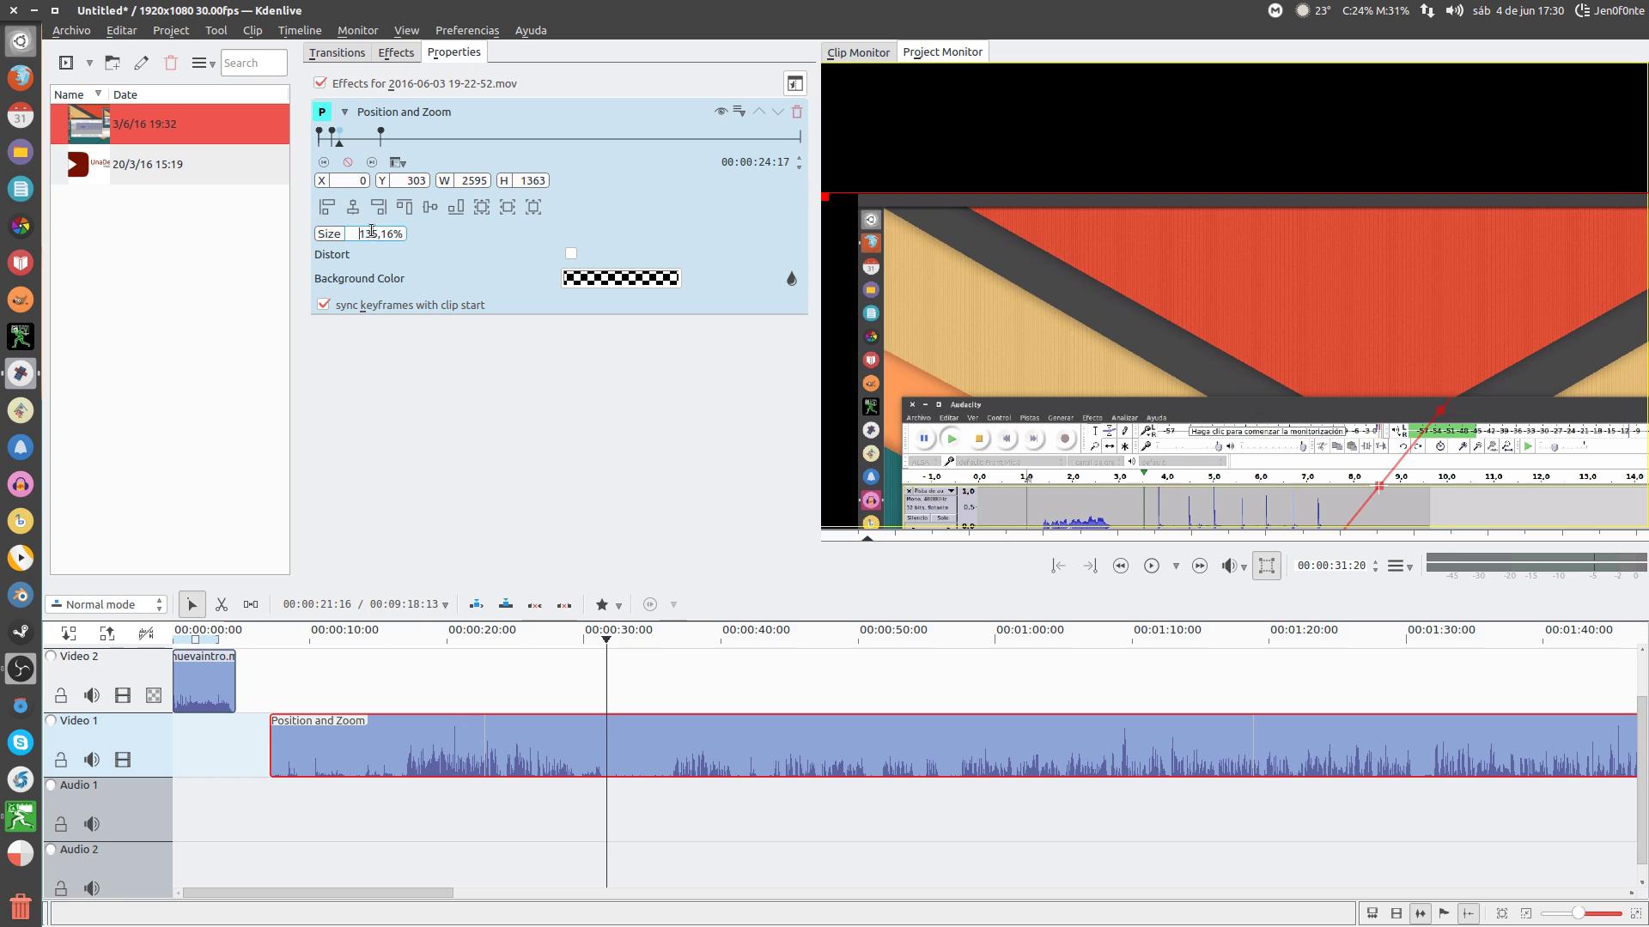
{"action": "type", "text": "200"}
{"action": "key", "text": "Return"}
{"action": "left_click", "coordinate": [654, 643]}
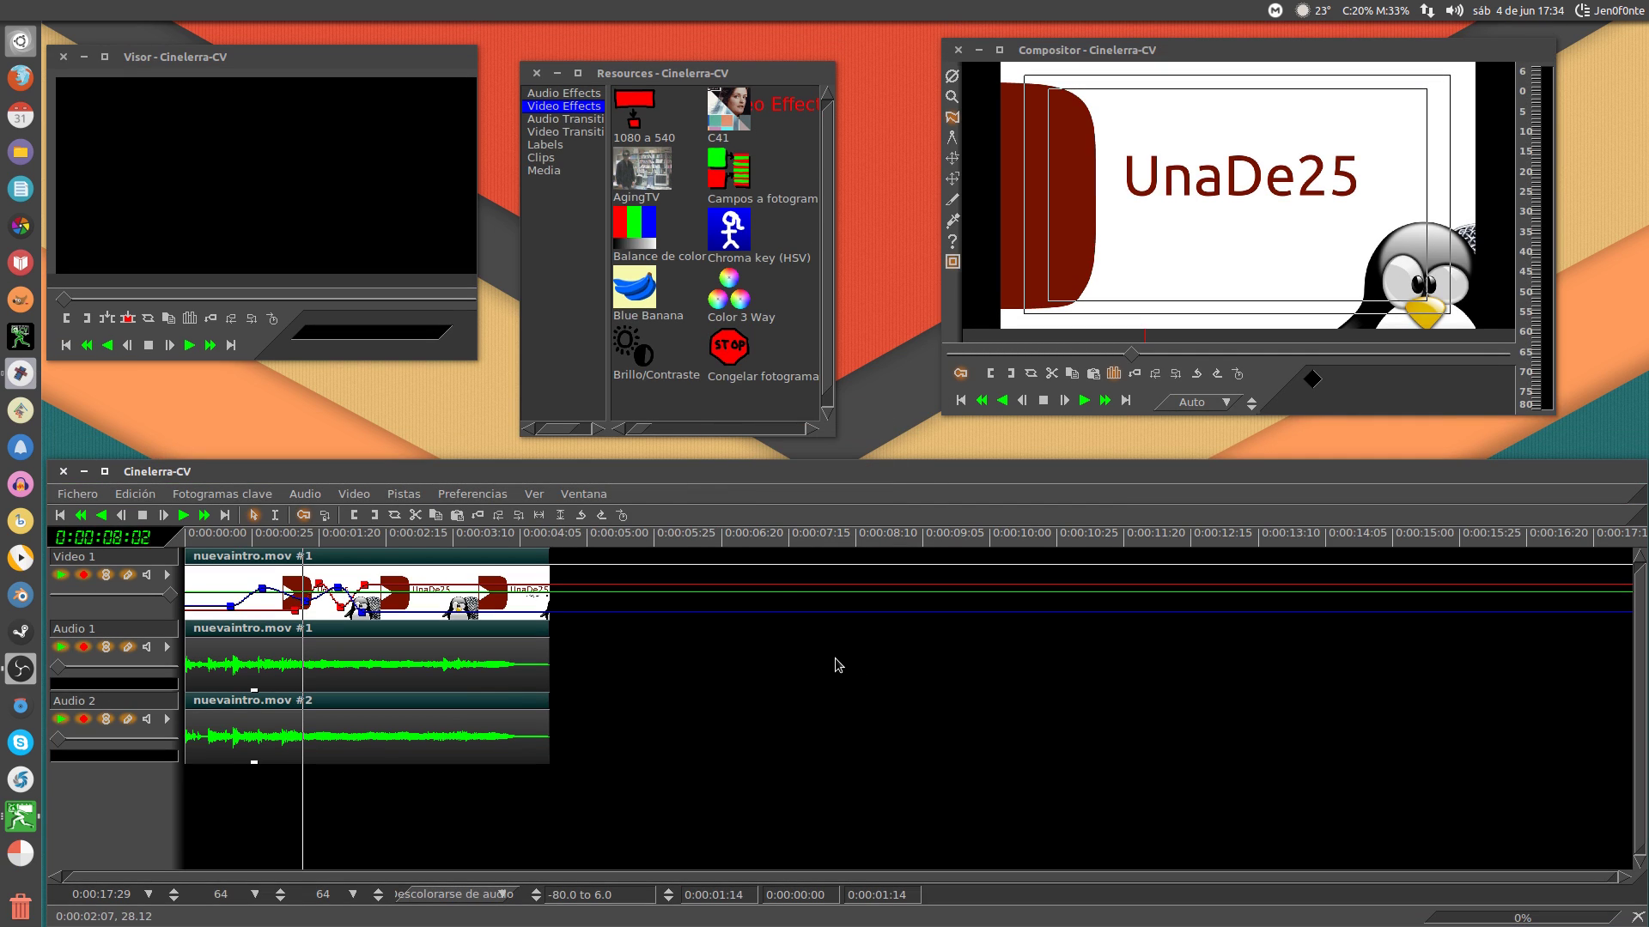
In Cinelerra-CV, switch to cut-and-paste editing and select the timeline range from 0:00:01:21 to 0:00:03:00.
{"action": "left_click", "coordinate": [275, 515]}
{"action": "left_click_drag", "start_coordinate": [282, 580], "coordinate": [403, 610]}
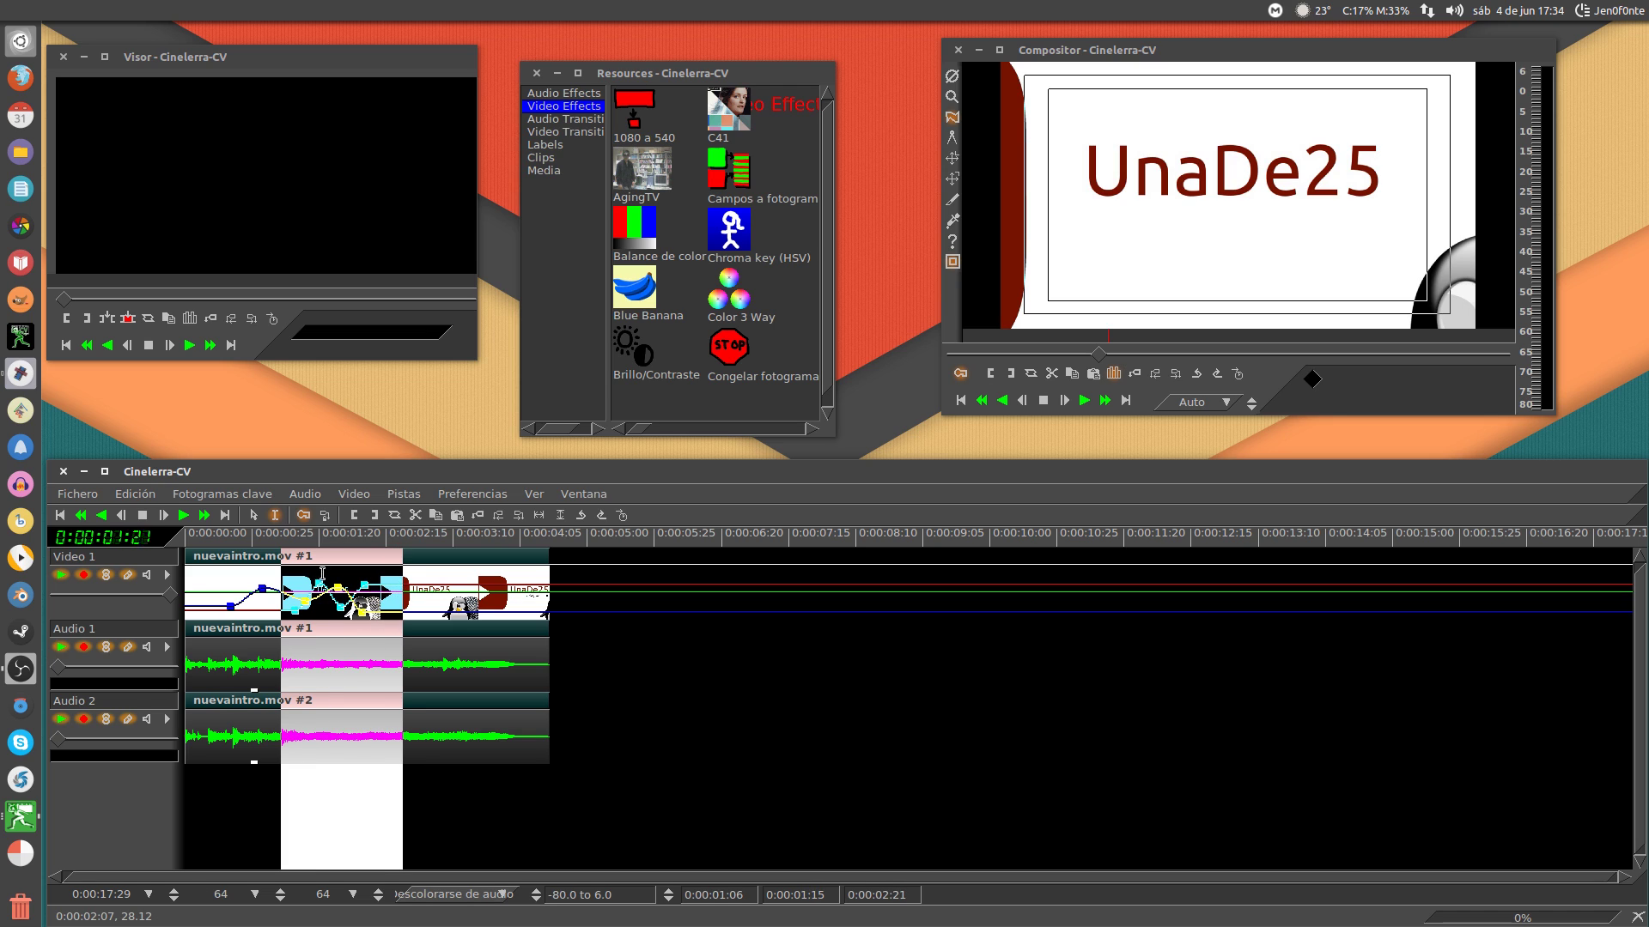
{"action": "left_click_drag", "start_coordinate": [426, 576], "coordinate": [323, 571]}
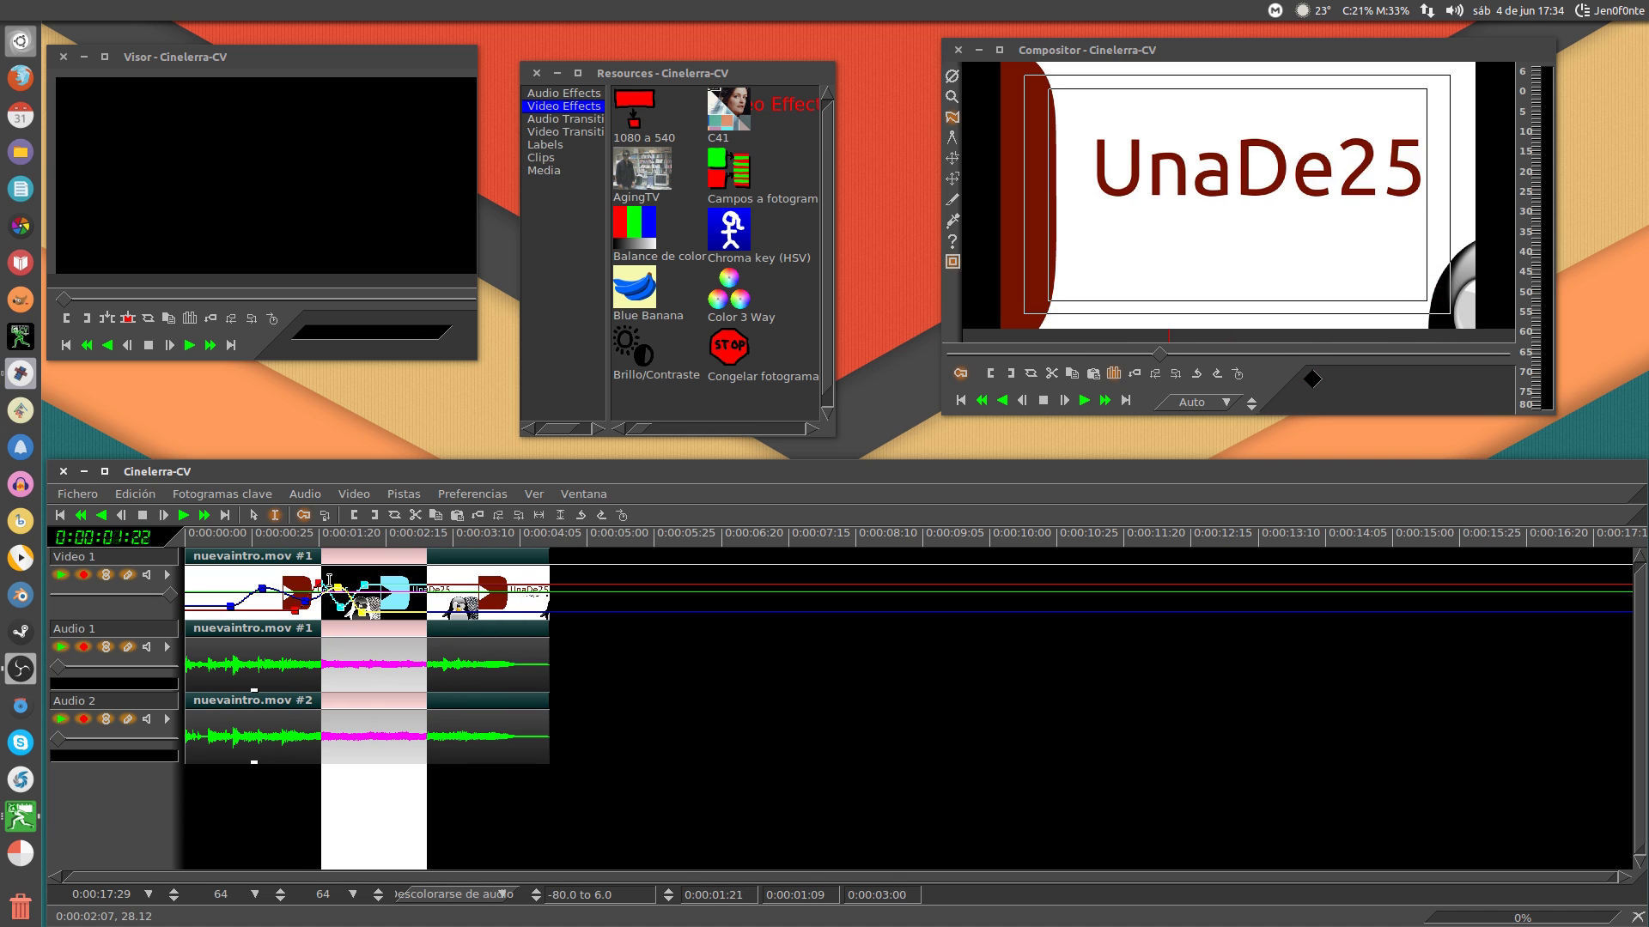
Set an in point at 0:00:02:14 and an out point at 0:00:03:27, and cut the section between them from all tracks.
{"action": "left_click", "coordinate": [384, 537]}
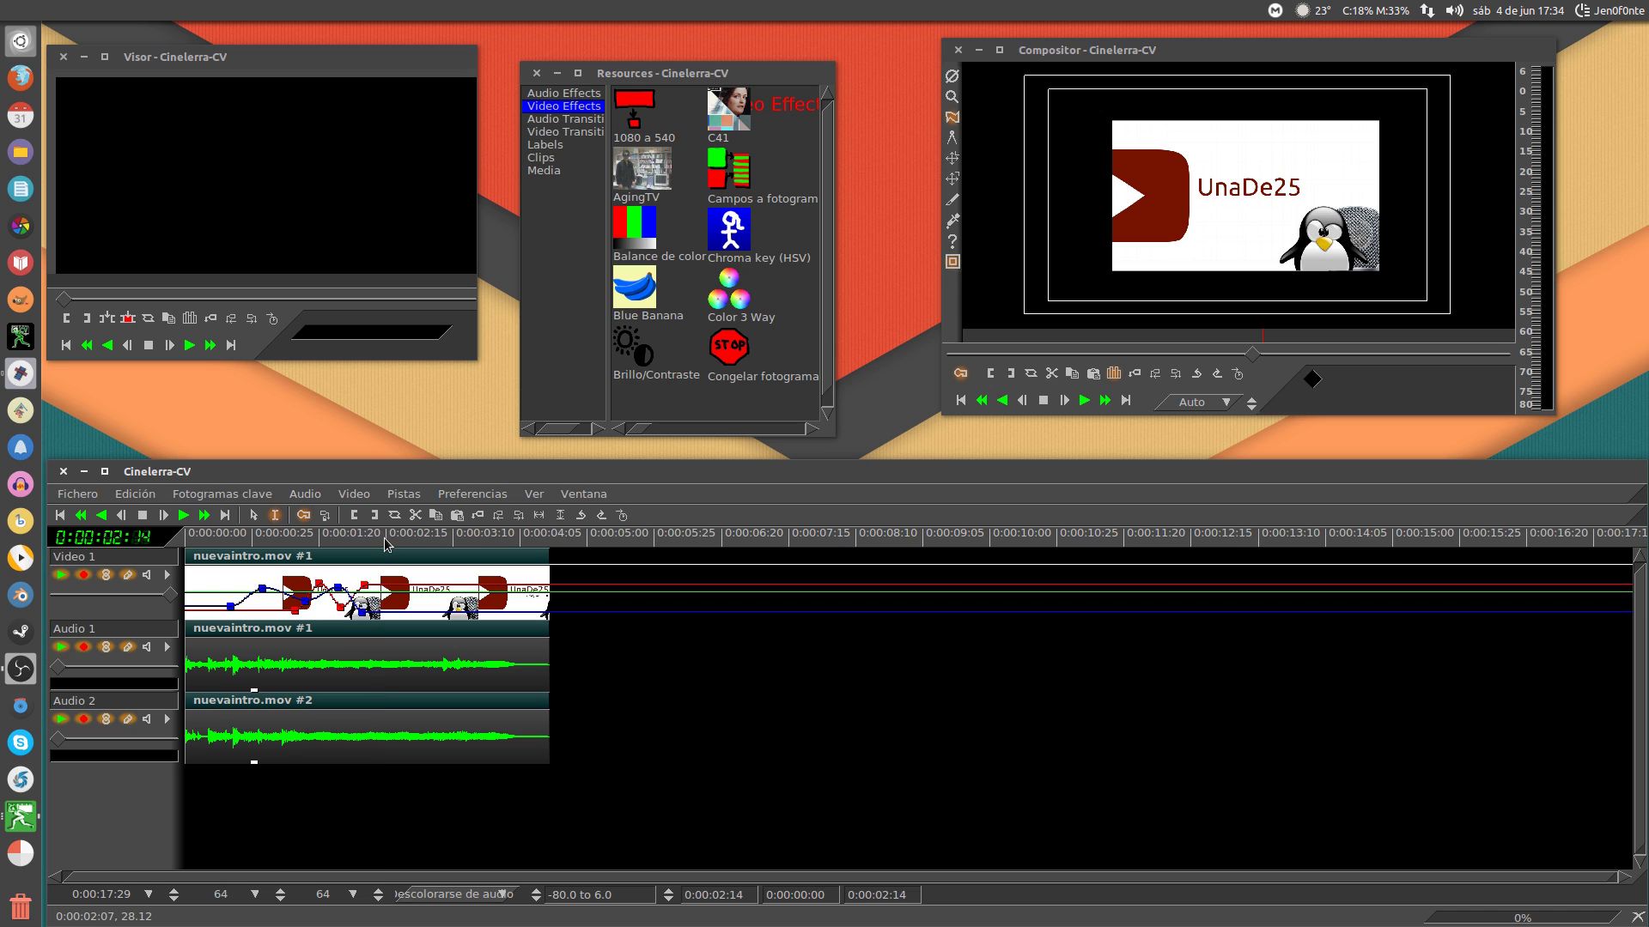
{"action": "key", "text": "bracketleft"}
{"action": "left_click", "coordinate": [499, 541]}
{"action": "key", "text": "]"}
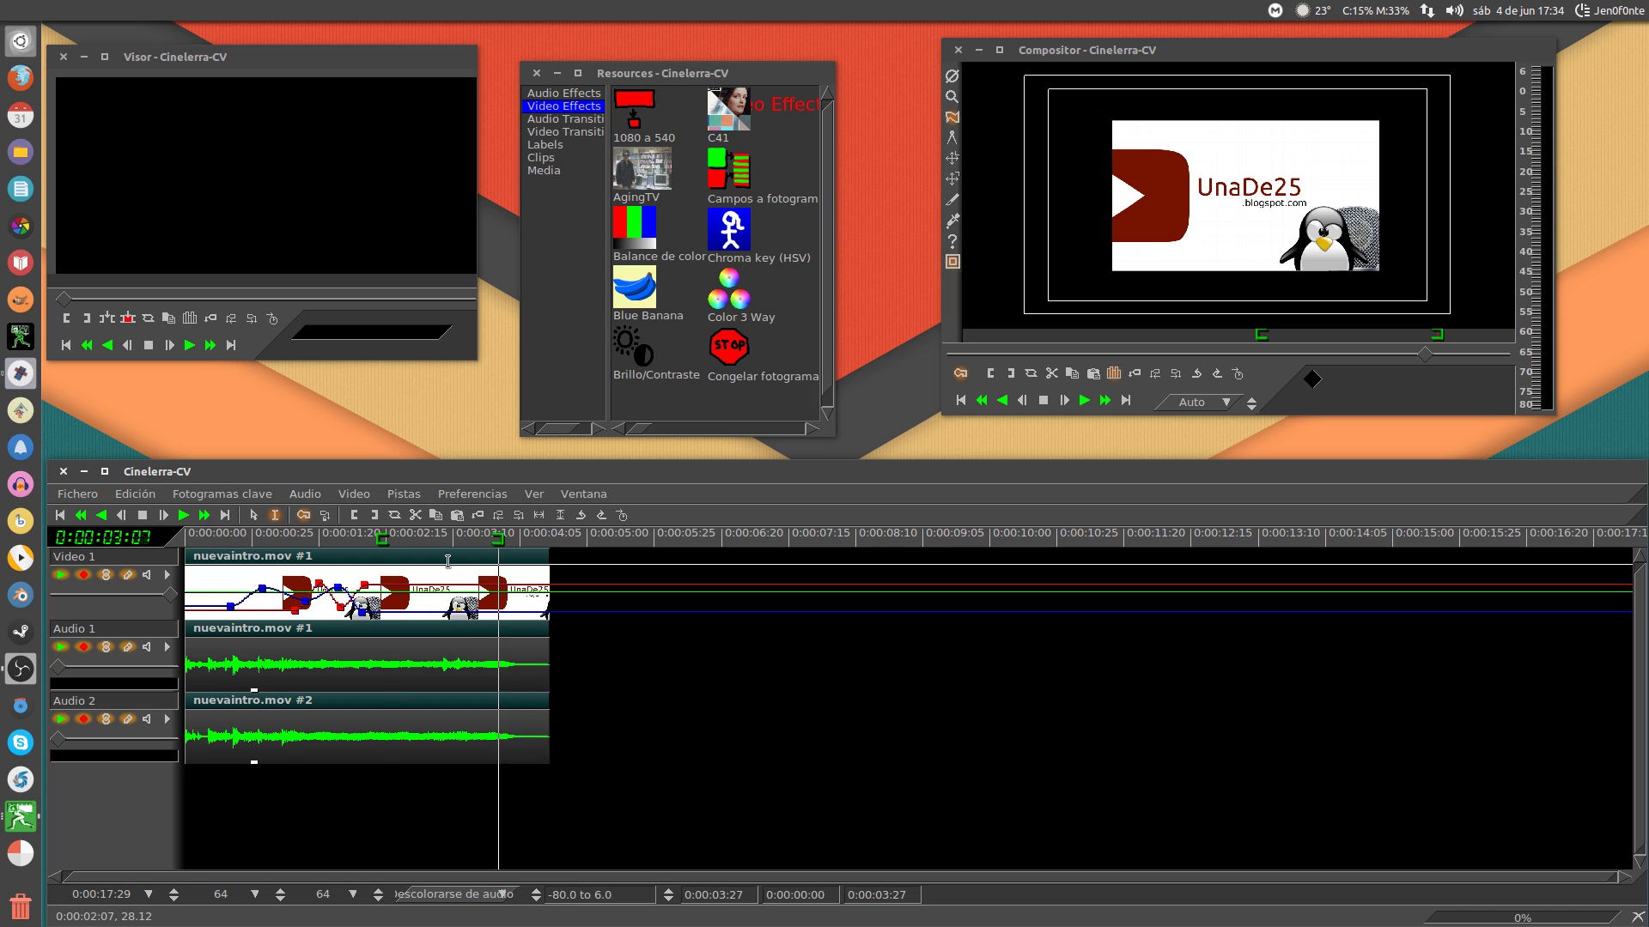
{"action": "key", "text": "x"}
Select the range from 0:00:00:16 to 0:00:01:18 across the tracks and cut it from nuevaintro.mov.
{"action": "left_click", "coordinate": [247, 540]}
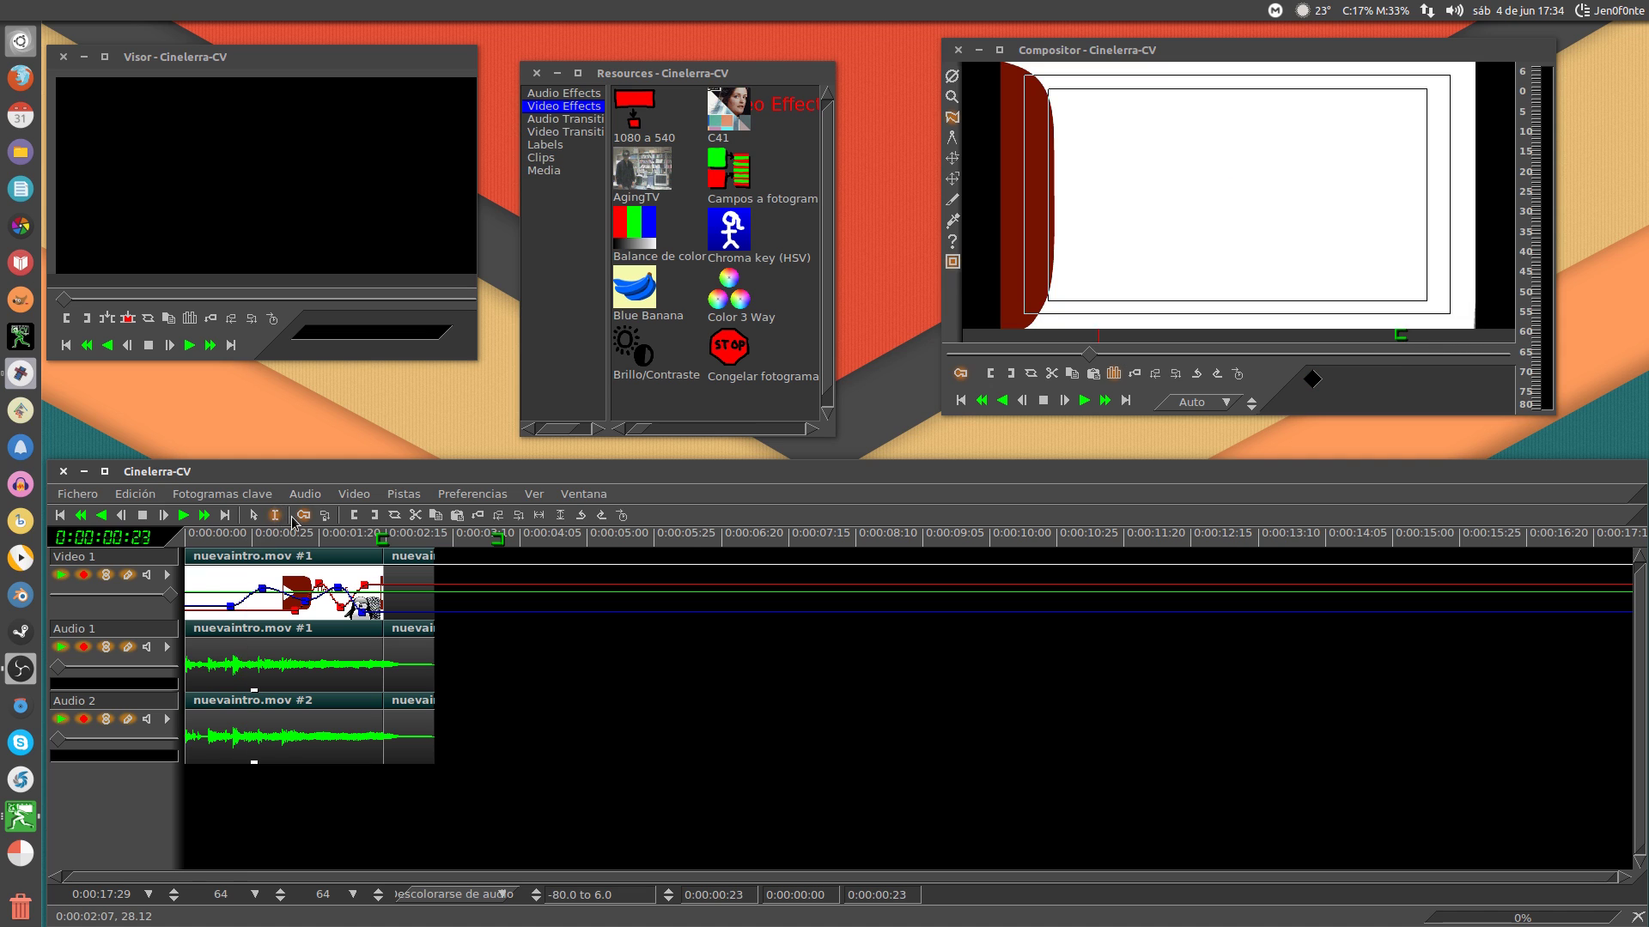
{"action": "left_click_drag", "start_coordinate": [227, 572], "coordinate": [314, 576]}
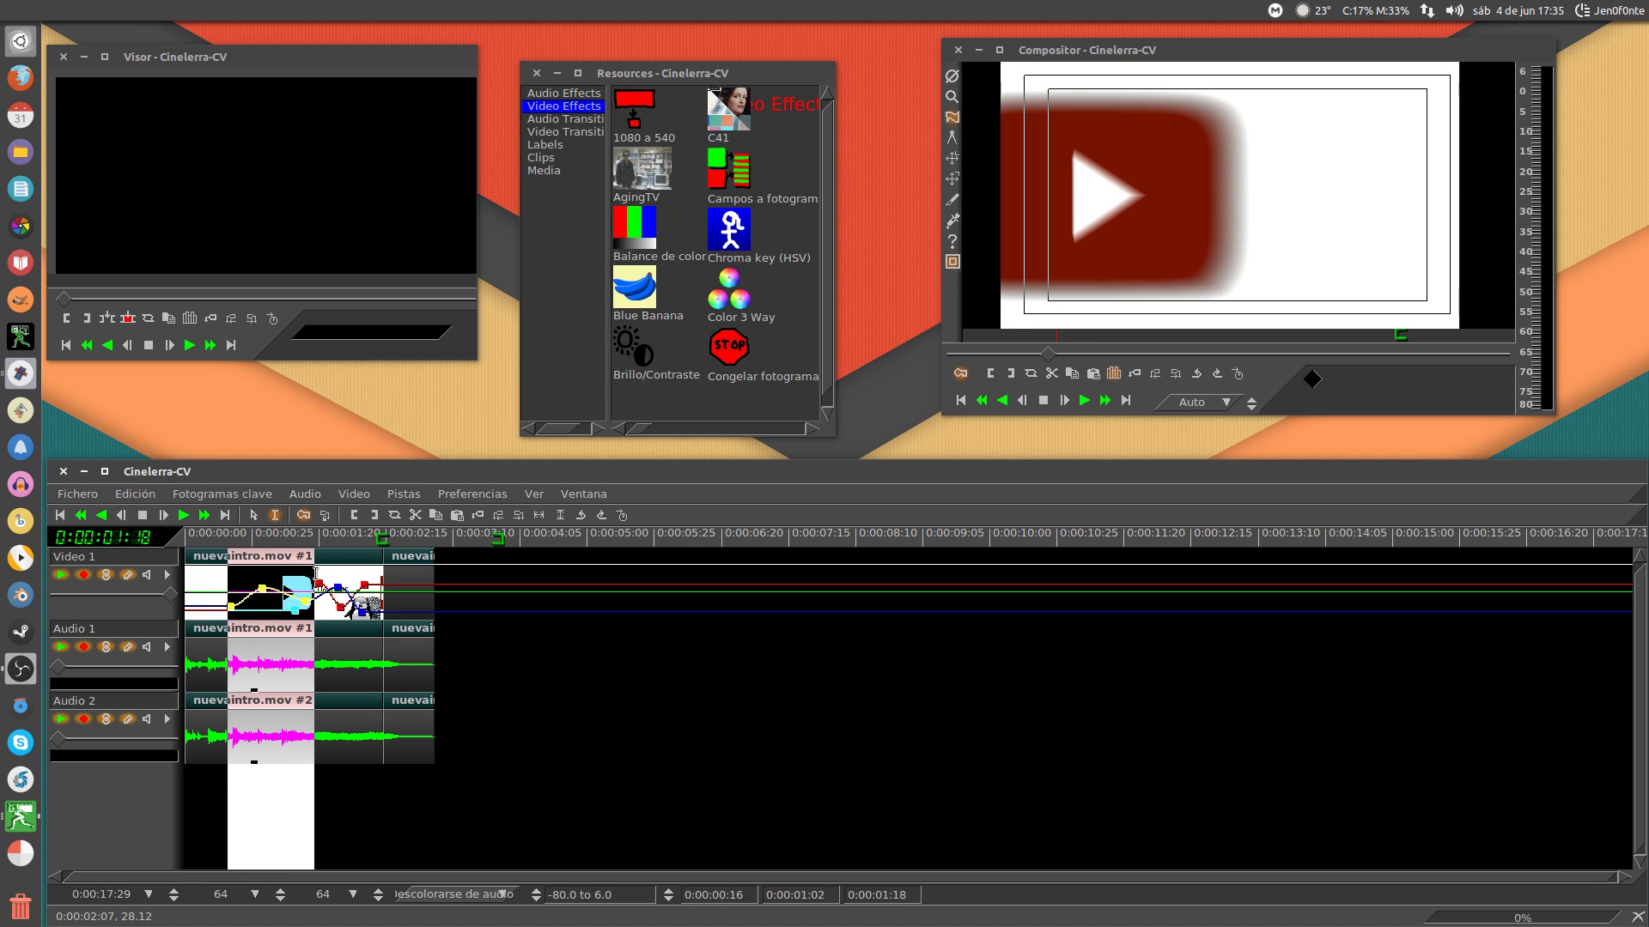
{"action": "key", "text": "x"}
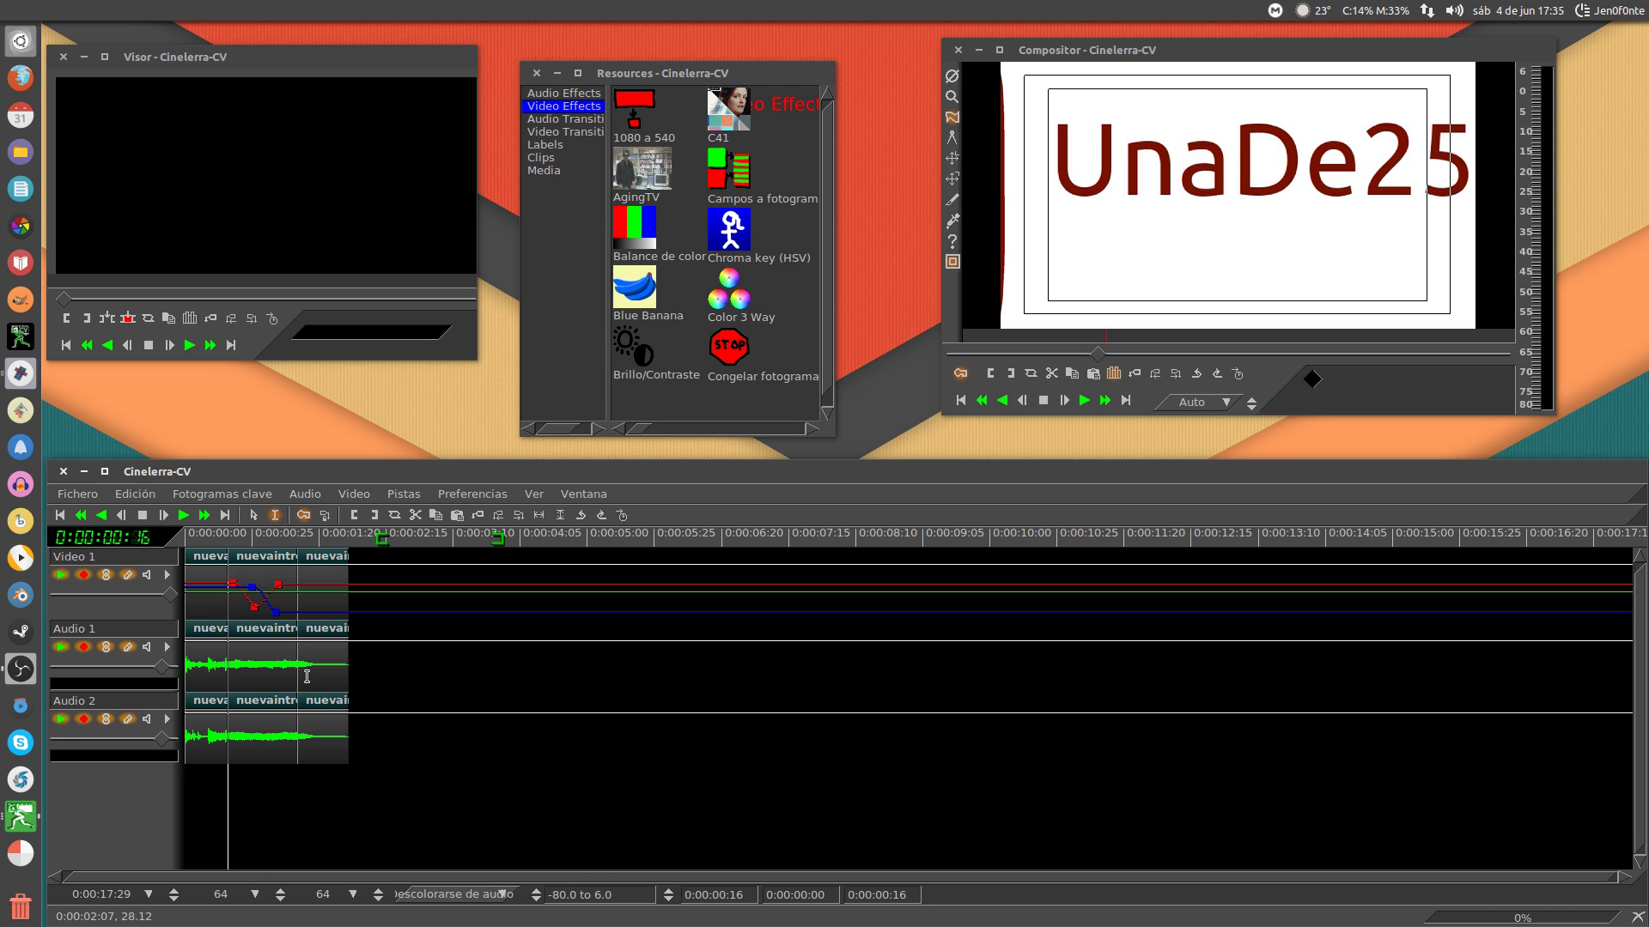
Check the result of the cuts by placing the insertion point at 0:00:01:14 and at 0:00:00:26.
{"action": "left_click_drag", "start_coordinate": [260, 661], "coordinate": [288, 662]}
{"action": "left_click", "coordinate": [304, 663]}
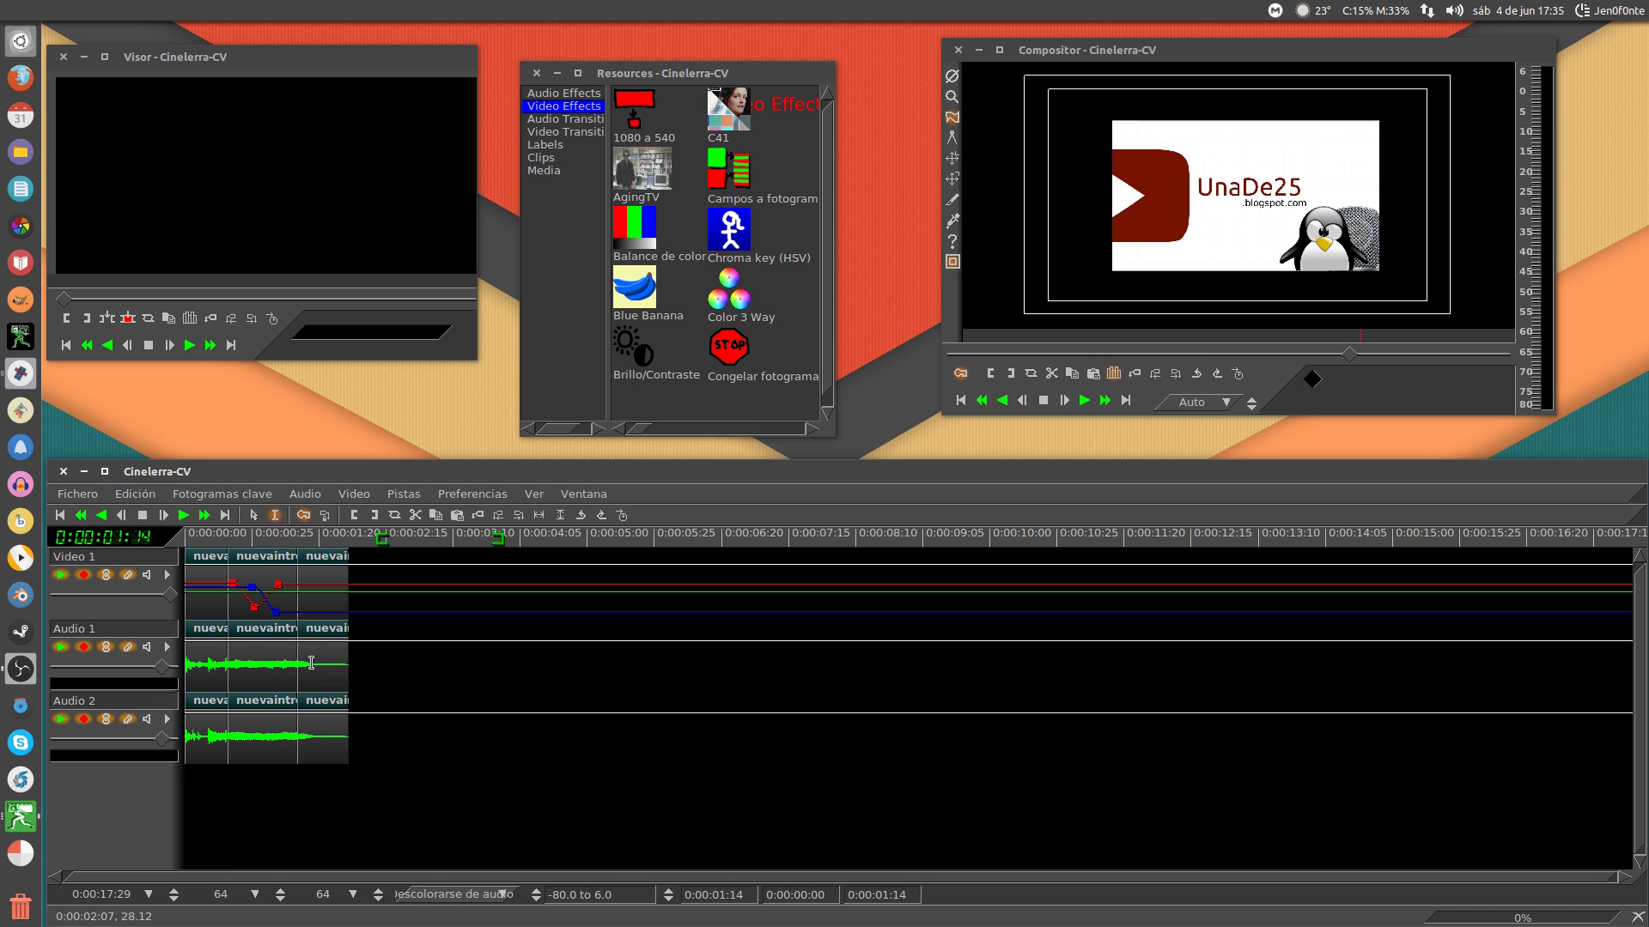
{"action": "left_click", "coordinate": [254, 663]}
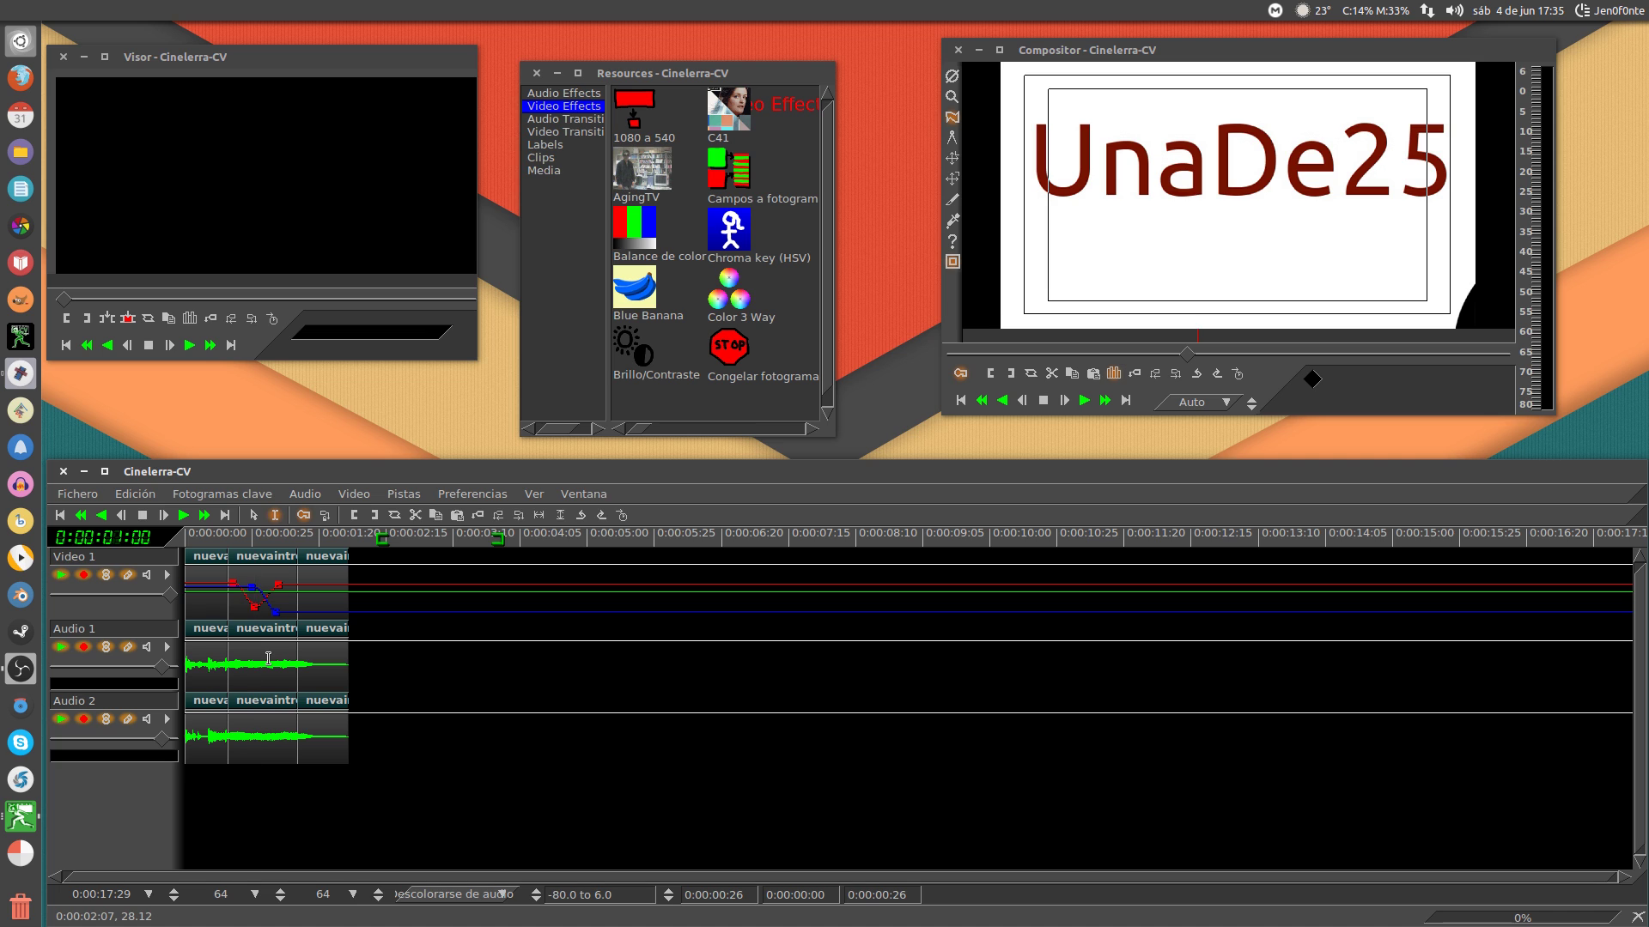
Switch to Kdenlive and split the Video 1 clip just after the playhead and again about 5 seconds further on.
{"action": "key", "text": "alt+Tab"}
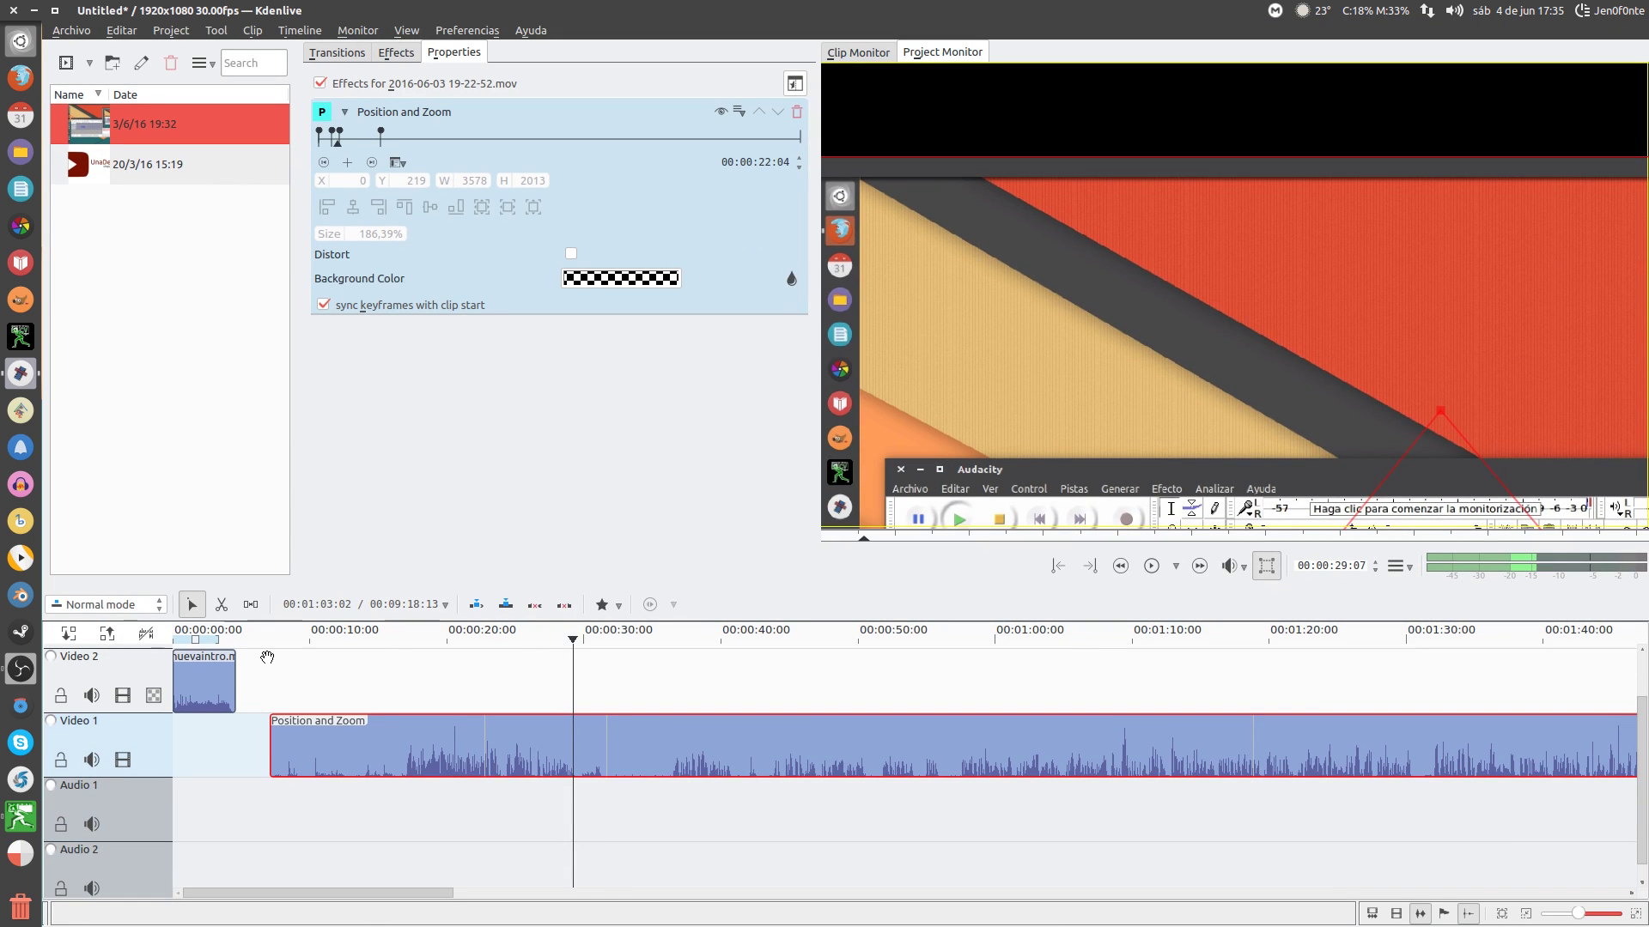
{"action": "left_click", "coordinate": [222, 605]}
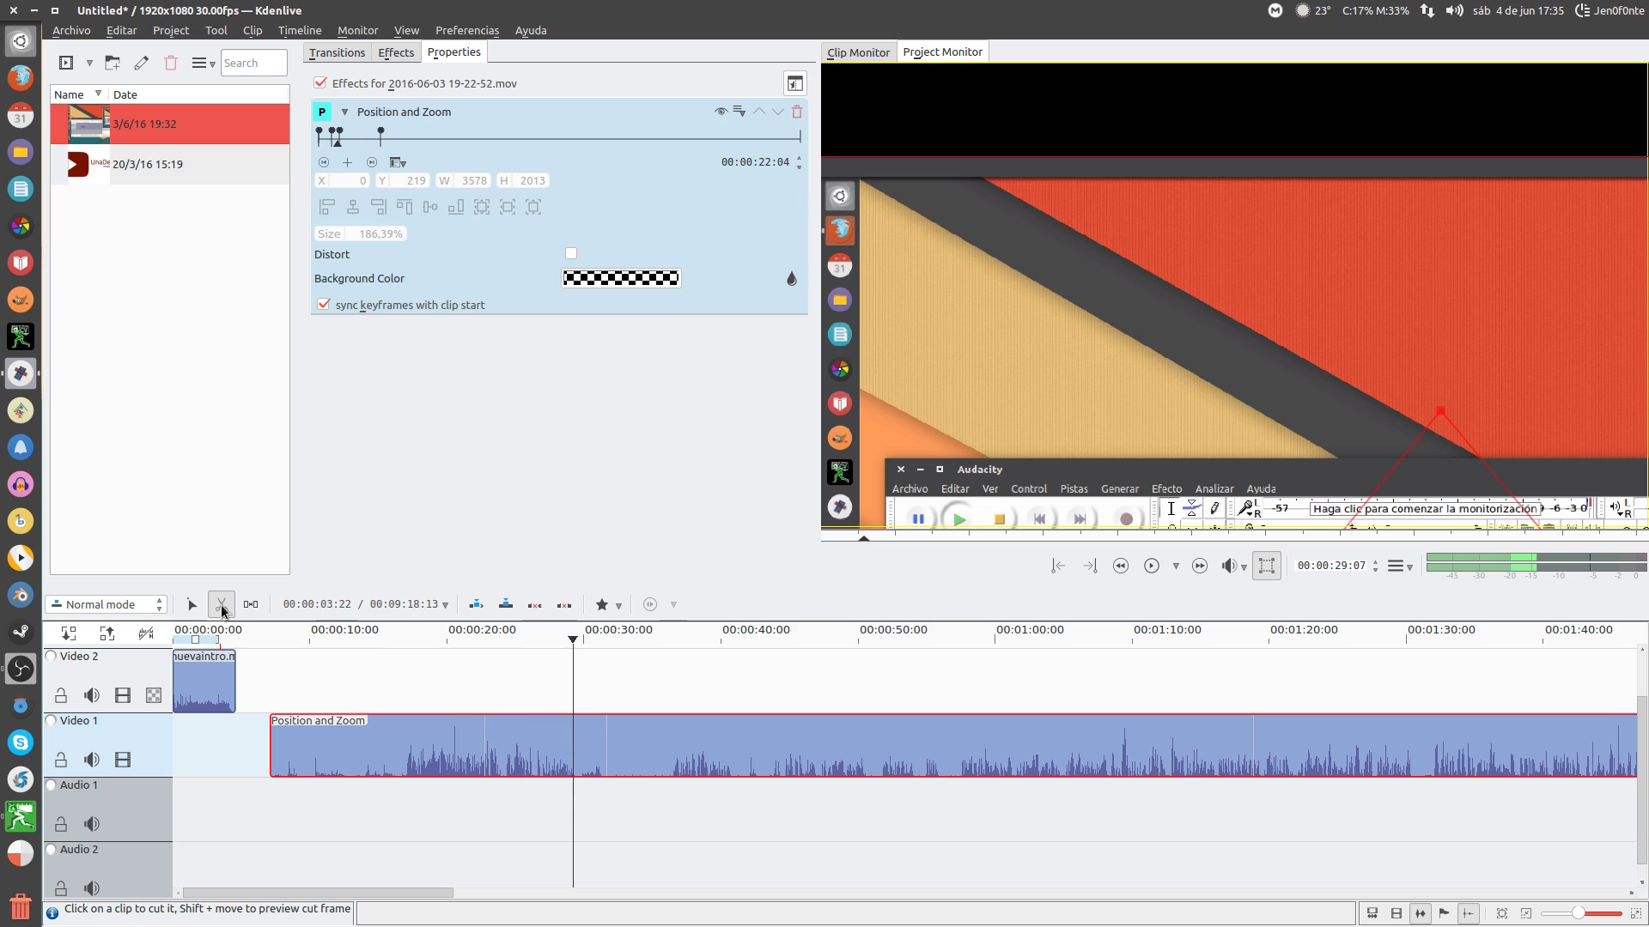
{"action": "left_click", "coordinate": [579, 736]}
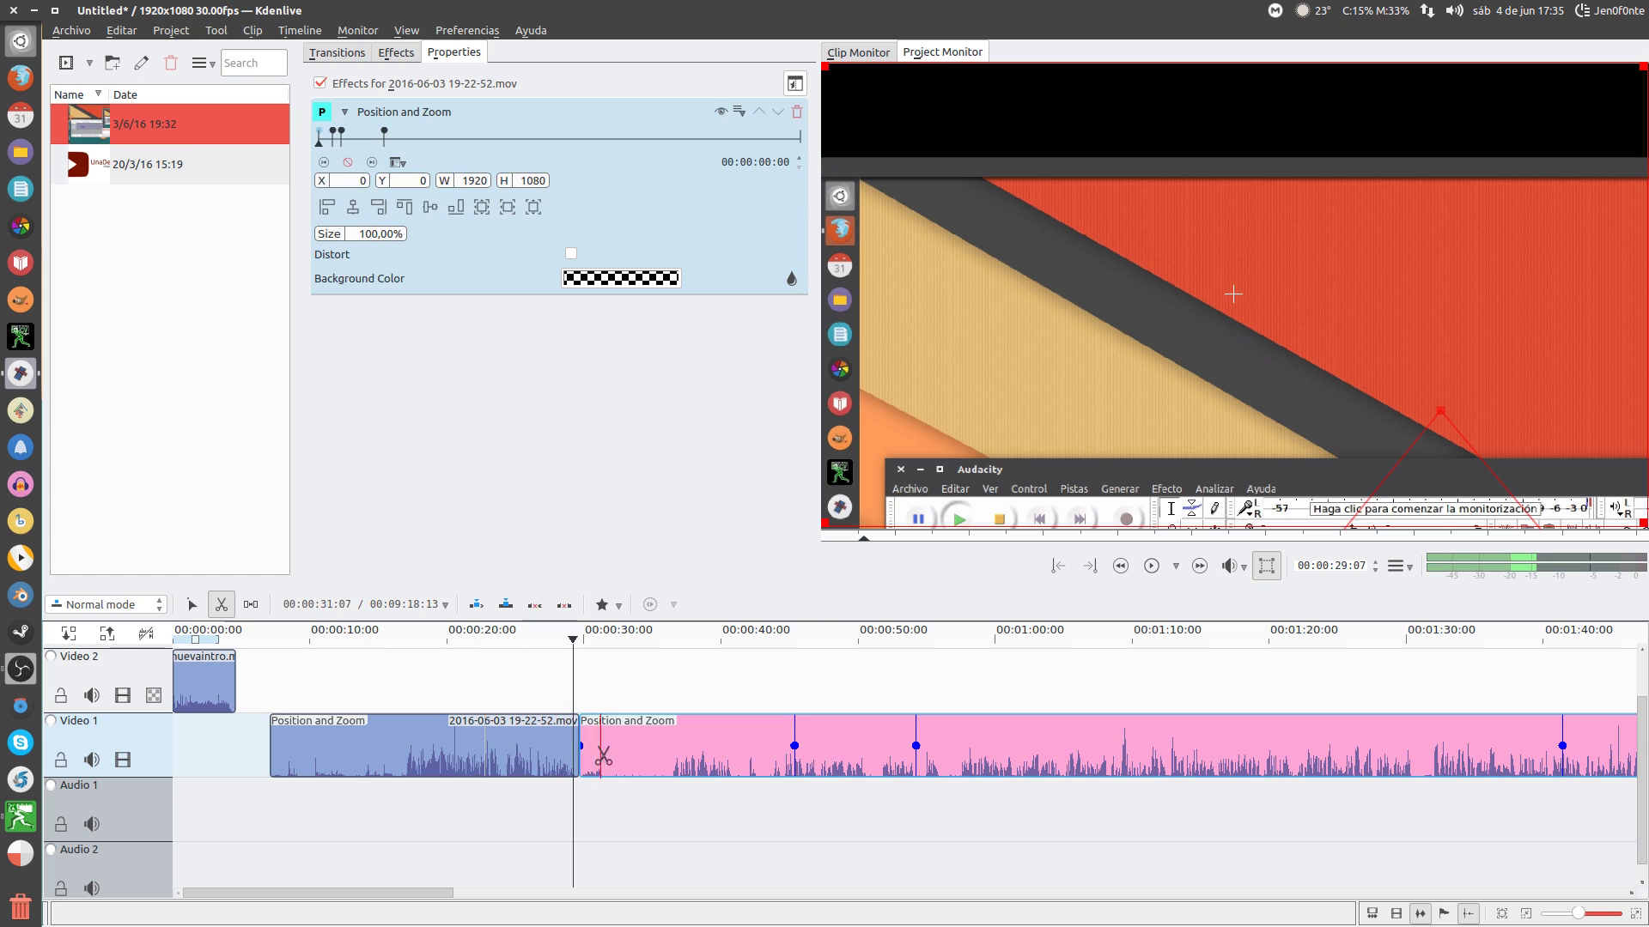
{"action": "left_click", "coordinate": [649, 751]}
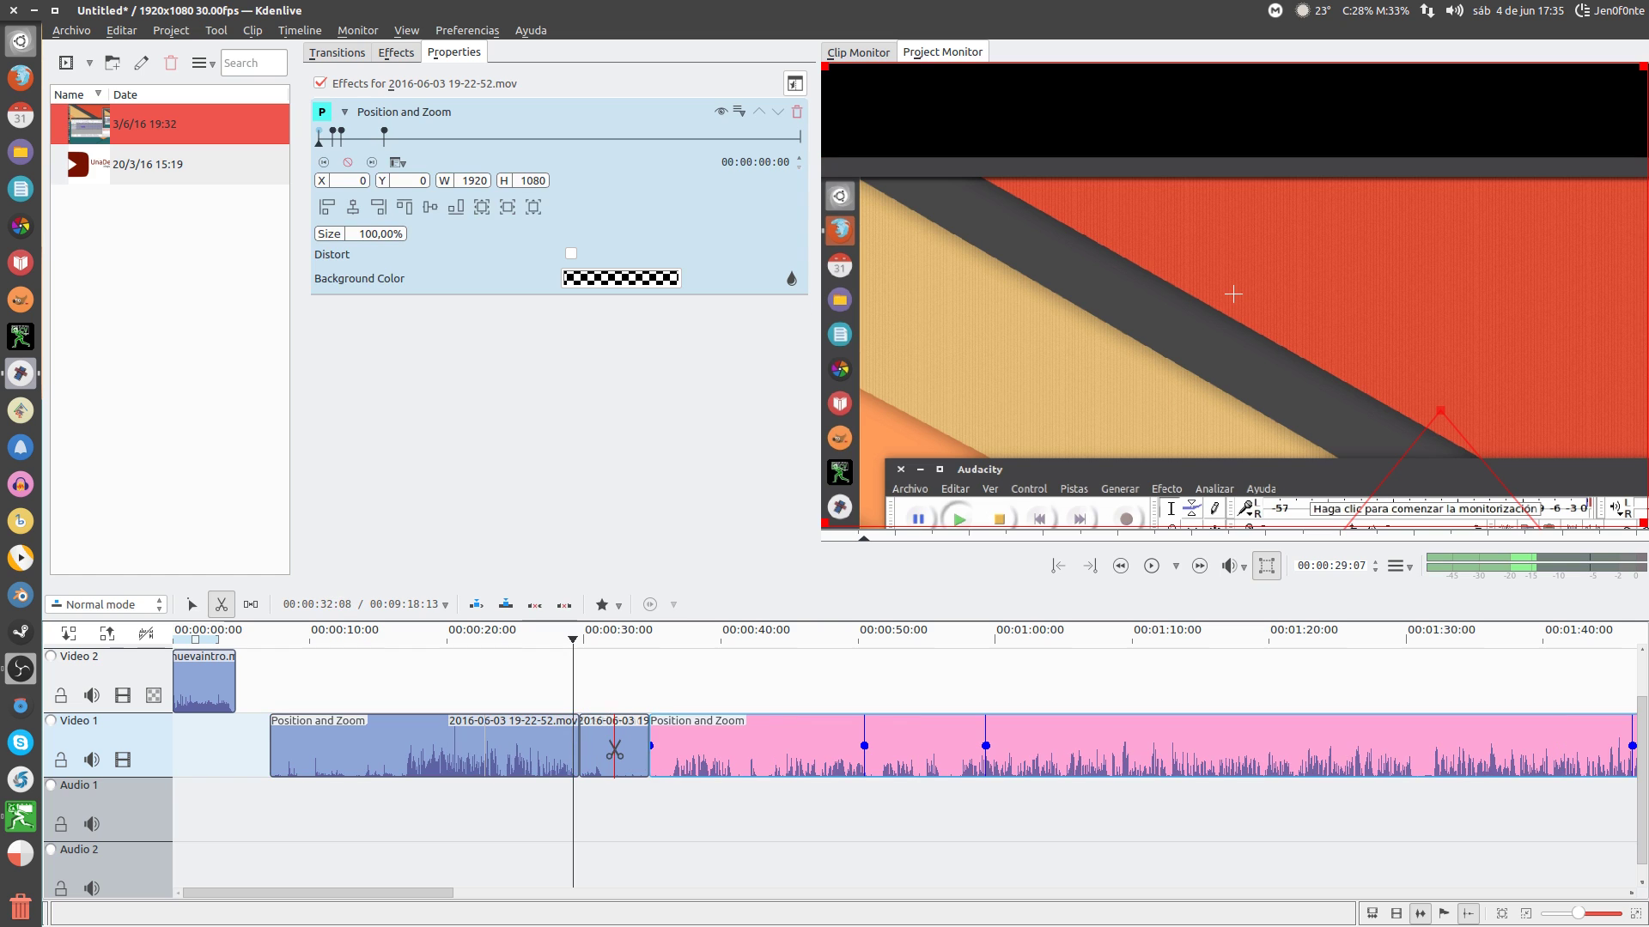
Delete the short middle piece of the split clip and remove the empty space it leaves on Video 1.
{"action": "right_click", "coordinate": [614, 751]}
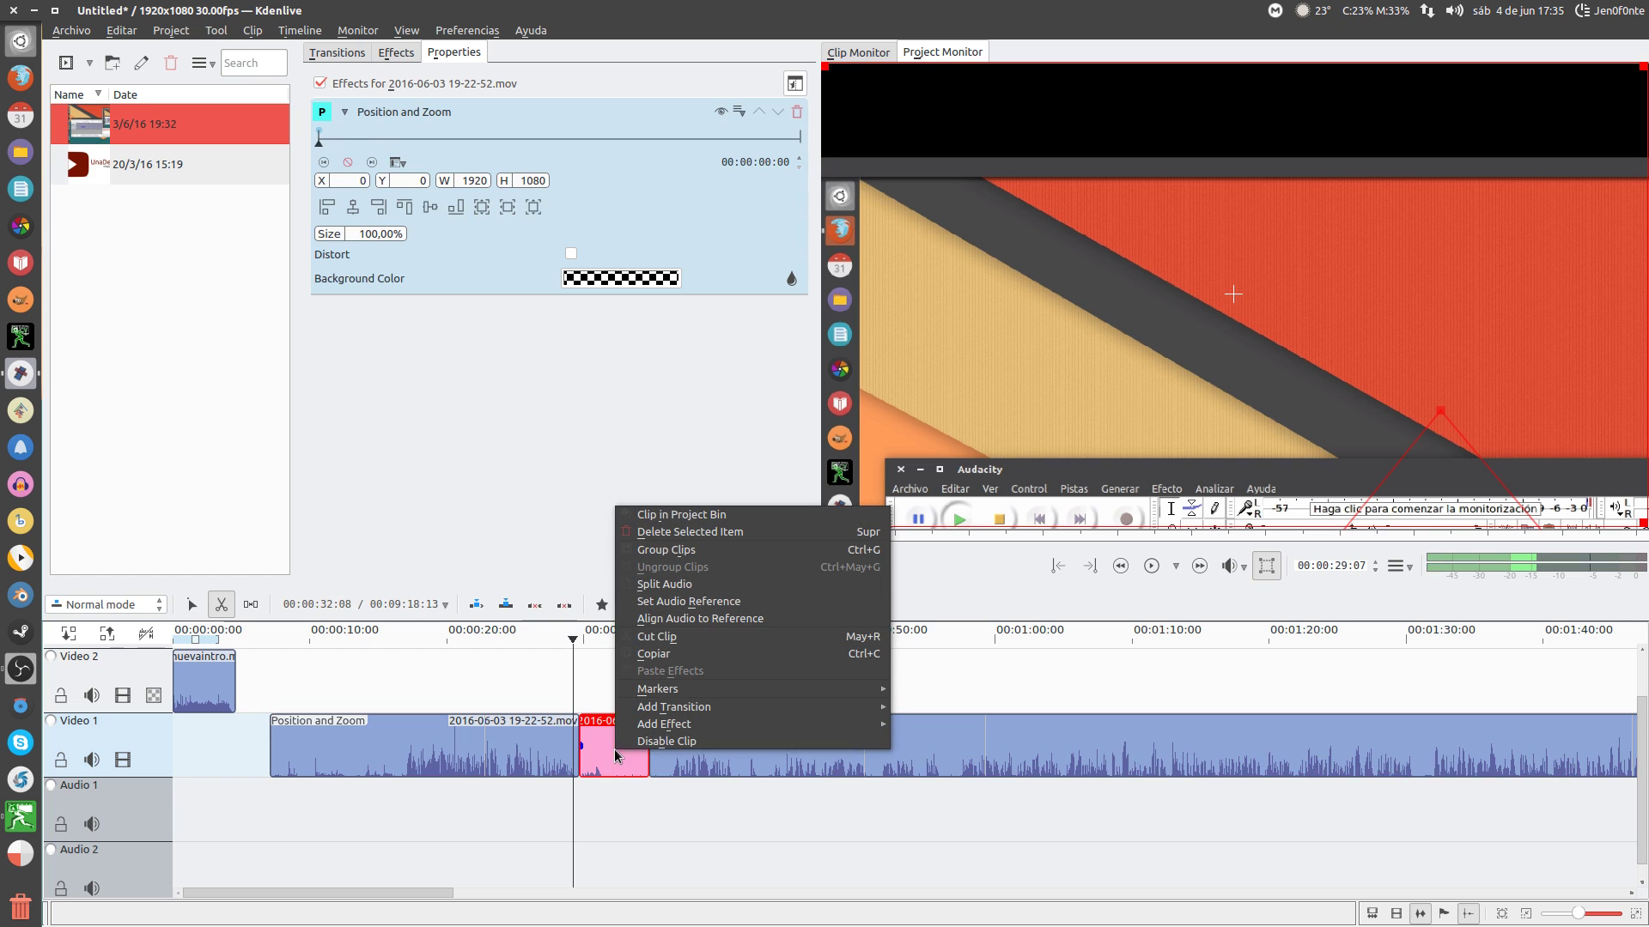
{"action": "left_click", "coordinate": [687, 532]}
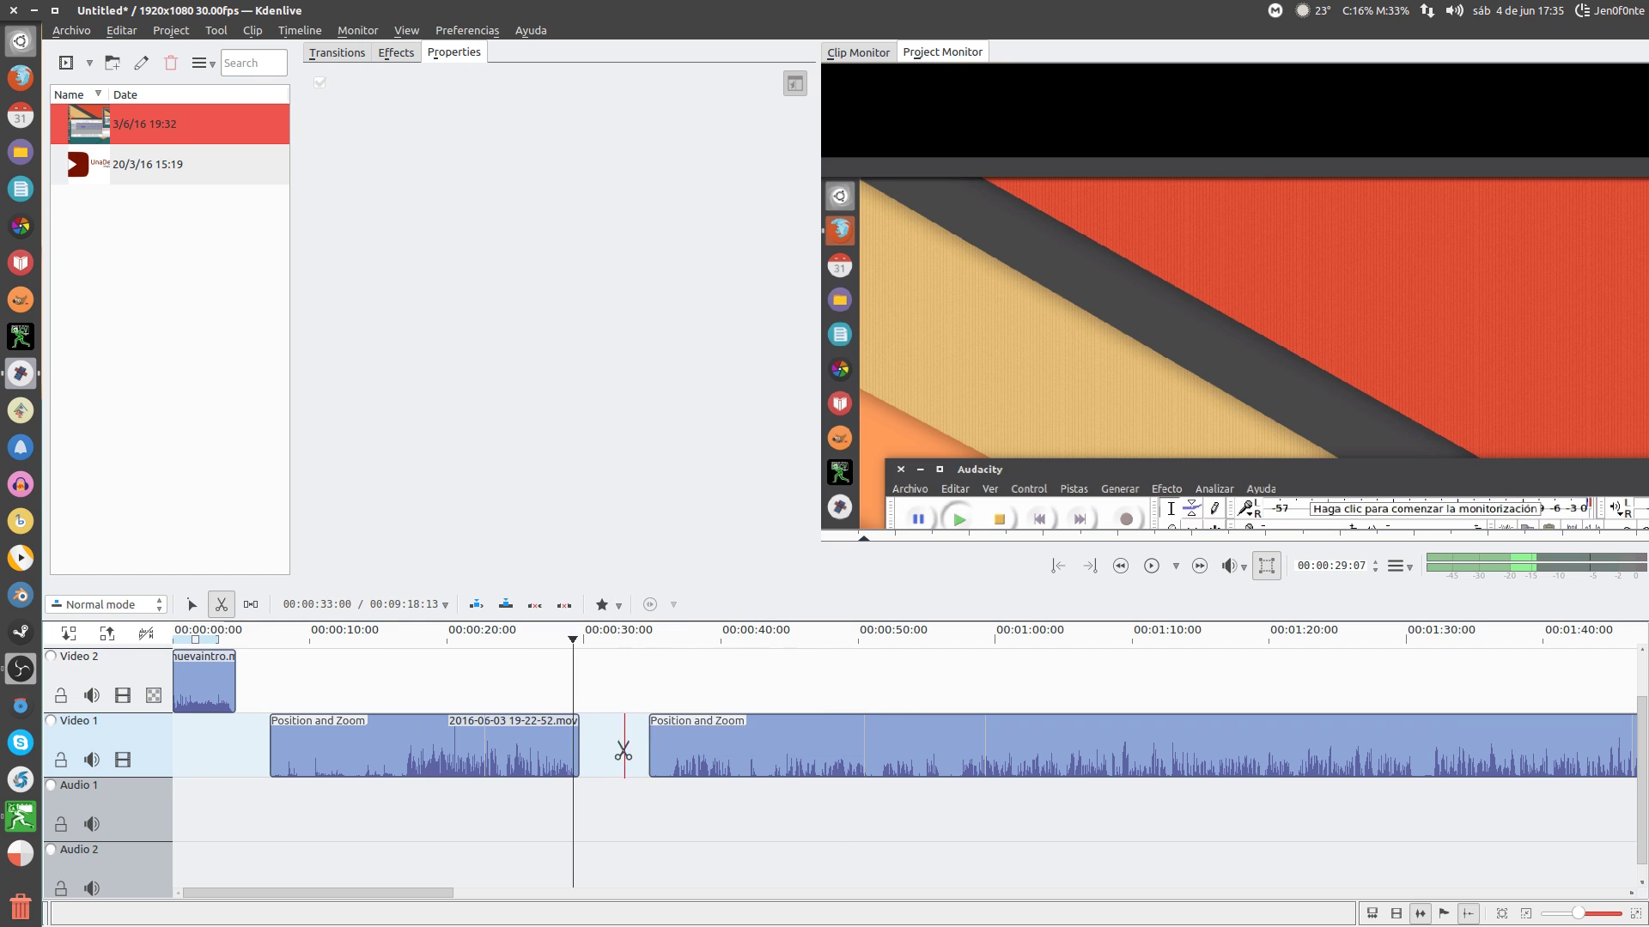
{"action": "right_click", "coordinate": [620, 748]}
{"action": "left_click", "coordinate": [639, 773]}
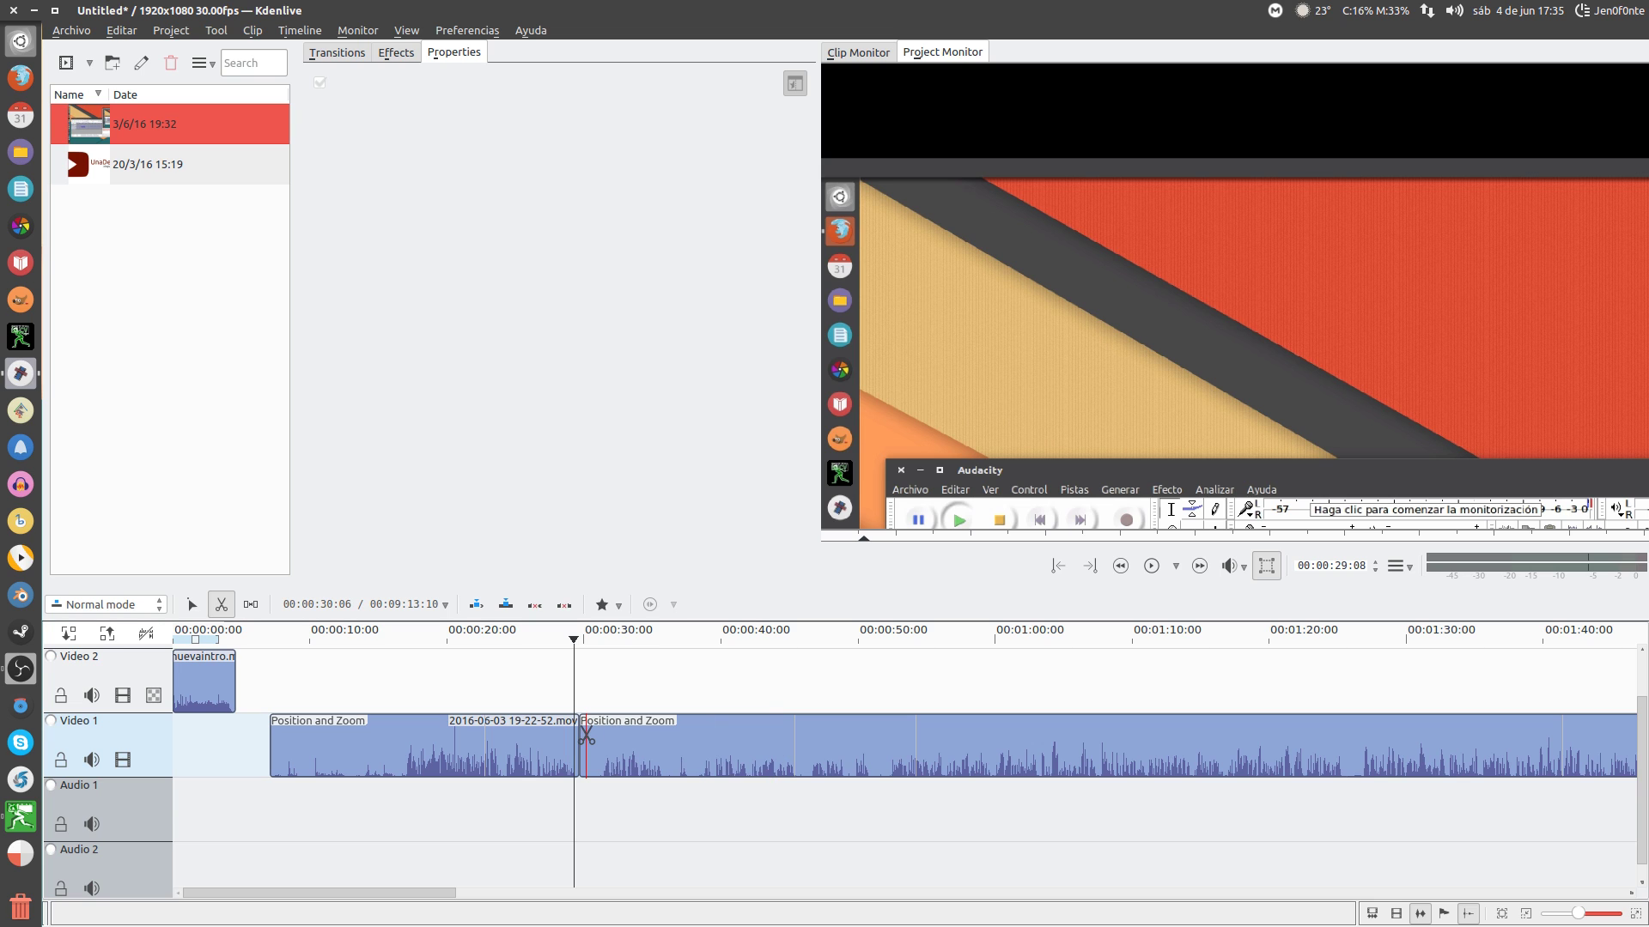
Return to Cinelerra-CV and magnify the timeline two levels to a visible duration of 0:00:04:14.
{"action": "key", "text": "ctrl+alt+Up"}
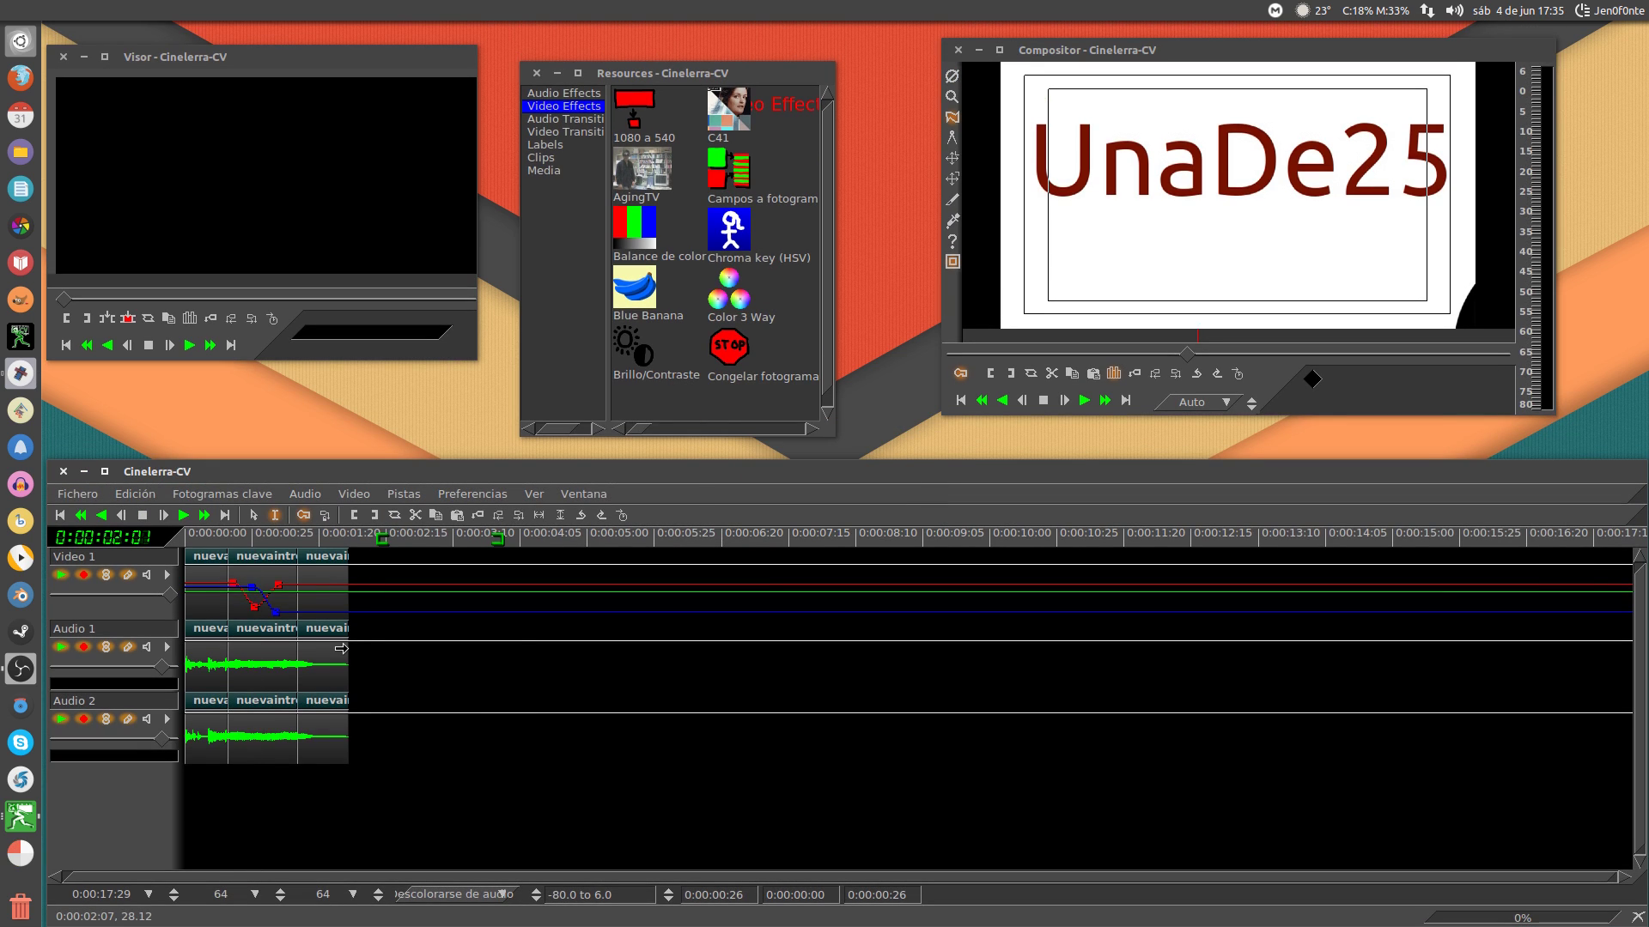
{"action": "key", "text": "Up"}
{"action": "key", "text": "Up"}
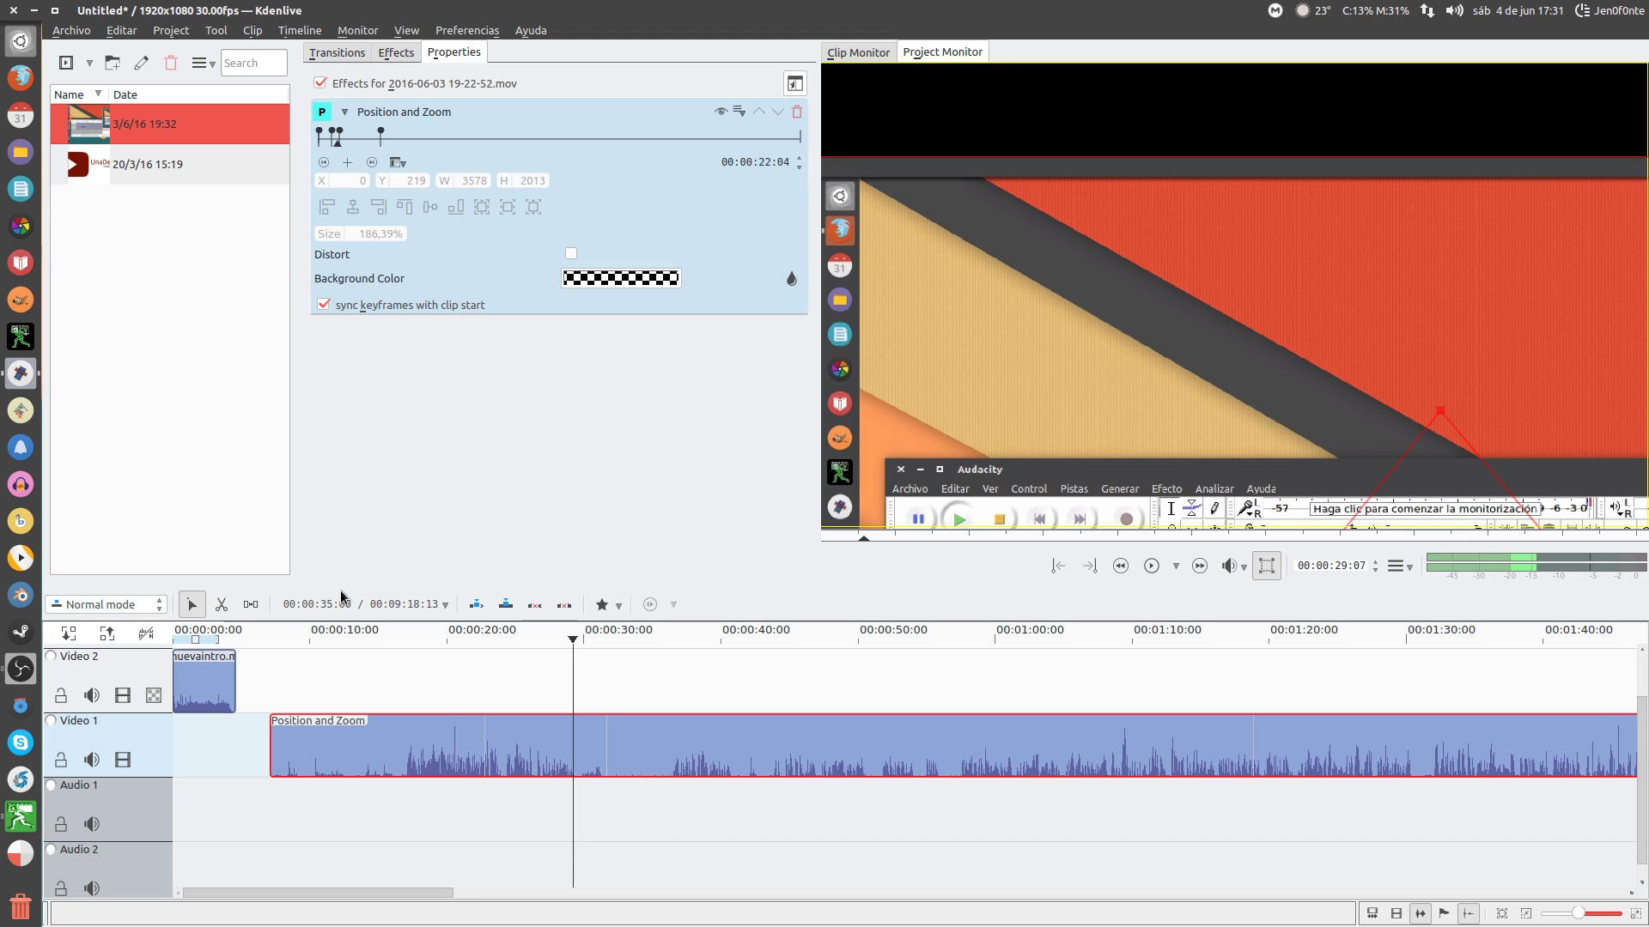
In Cinelerra-CV, lower the faders of Audio 1 and Audio 2 to -80.00.
{"action": "key", "text": "ctrl+alt+Up"}
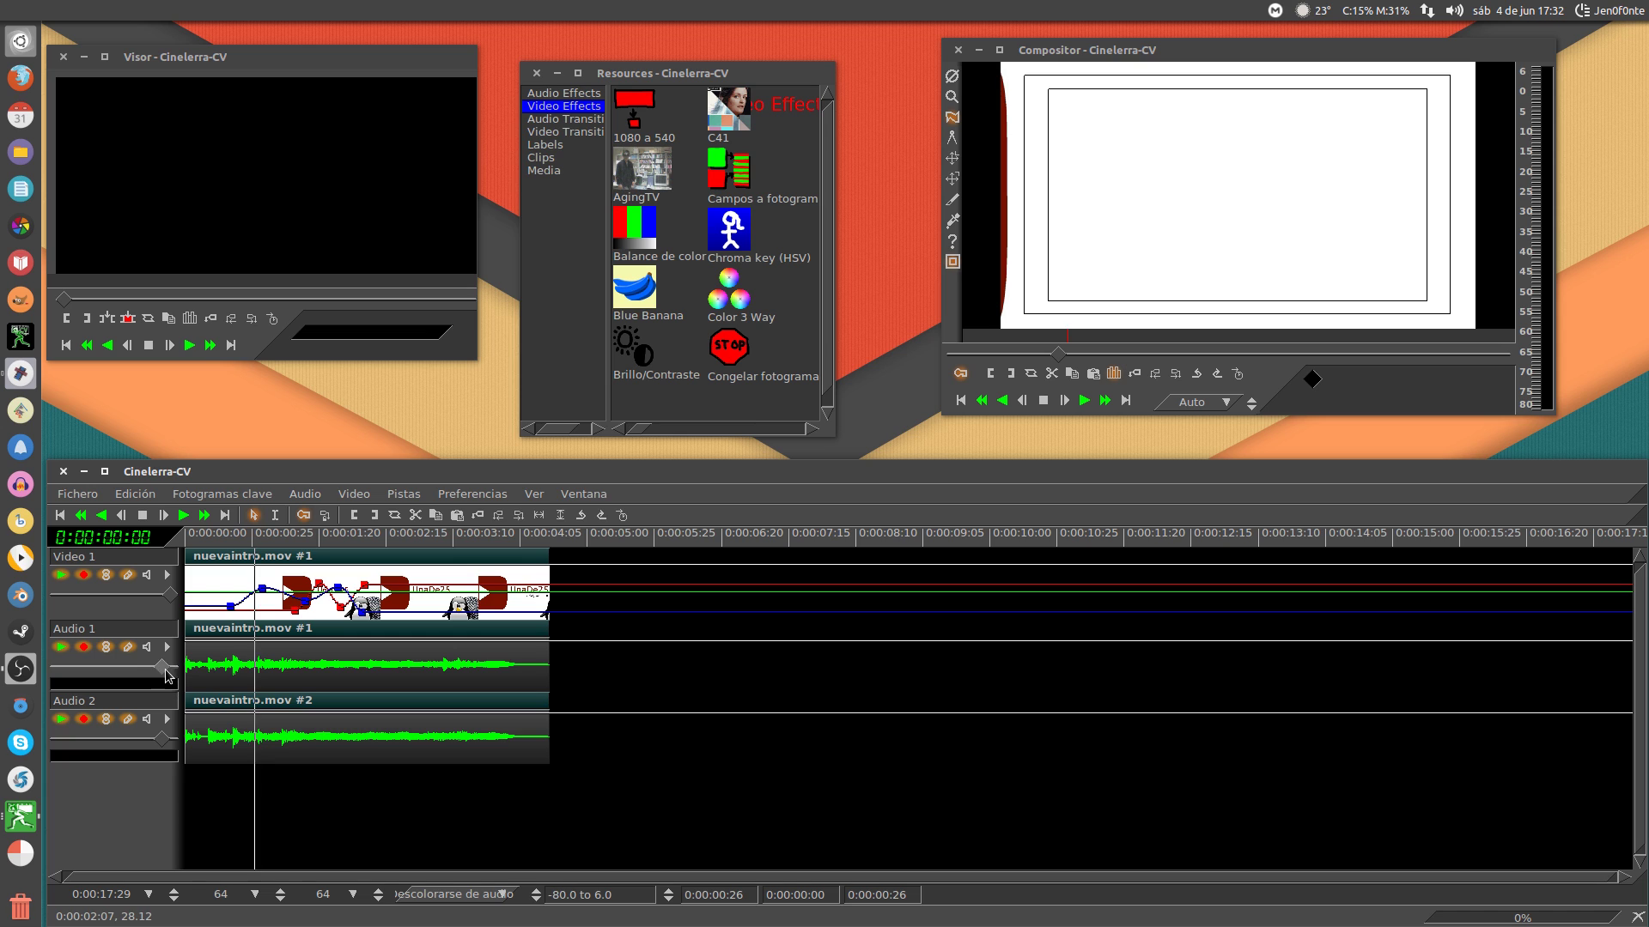
{"action": "left_click_drag", "start_coordinate": [163, 667], "coordinate": [52, 675]}
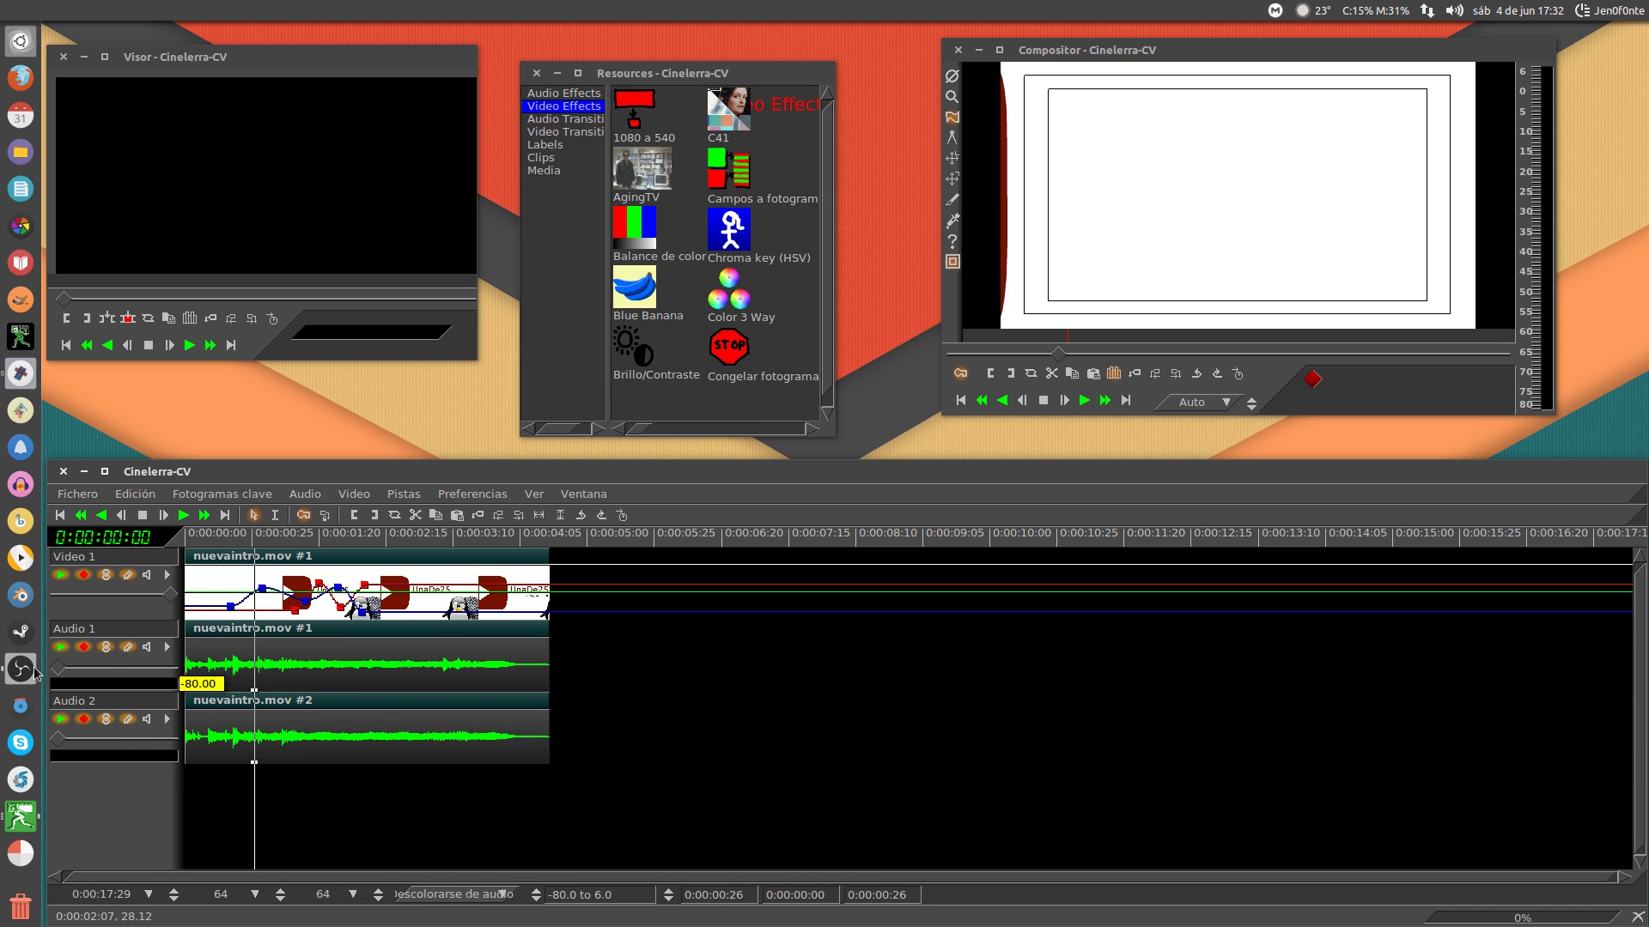
Preview nuevaintro.mov from several timeline positions, including 0:00:00:28 and 0:00:00:22, and stop at 0:00:01:14.
{"action": "left_click", "coordinate": [258, 563]}
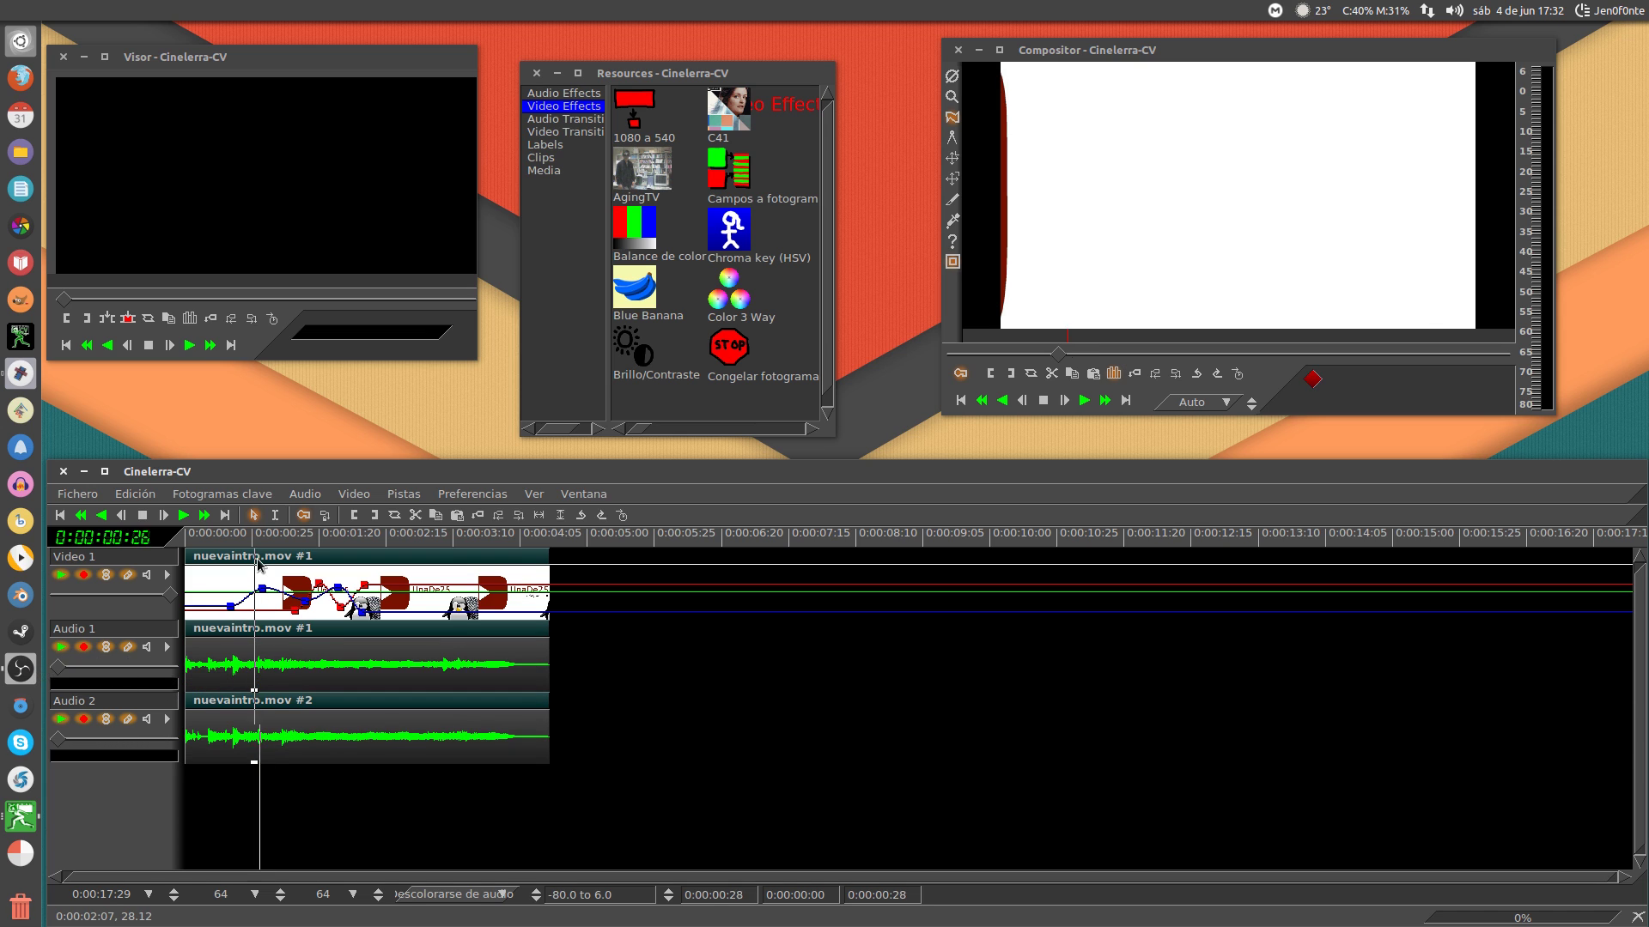
{"action": "key", "text": "space"}
{"action": "left_click", "coordinate": [302, 543]}
{"action": "left_click_drag", "start_coordinate": [300, 545], "coordinate": [449, 545]}
{"action": "key", "text": "space"}
{"action": "key", "text": "space"}
{"action": "key", "text": "space"}
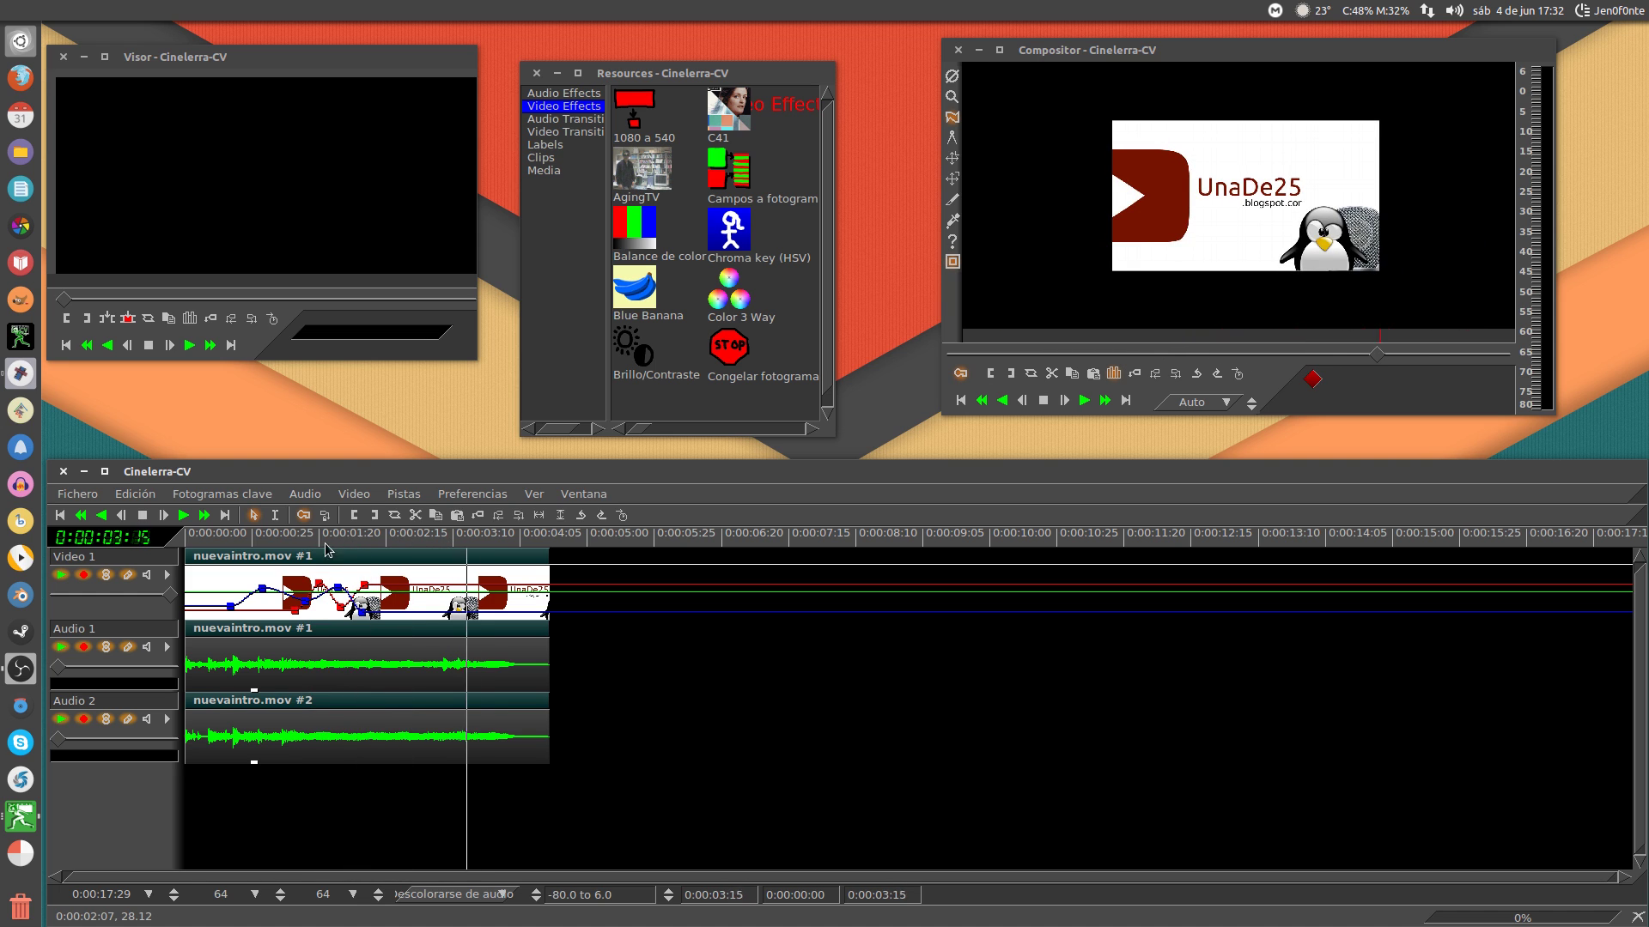
{"action": "left_click", "coordinate": [316, 545]}
{"action": "key", "text": "space"}
{"action": "left_click", "coordinate": [243, 547]}
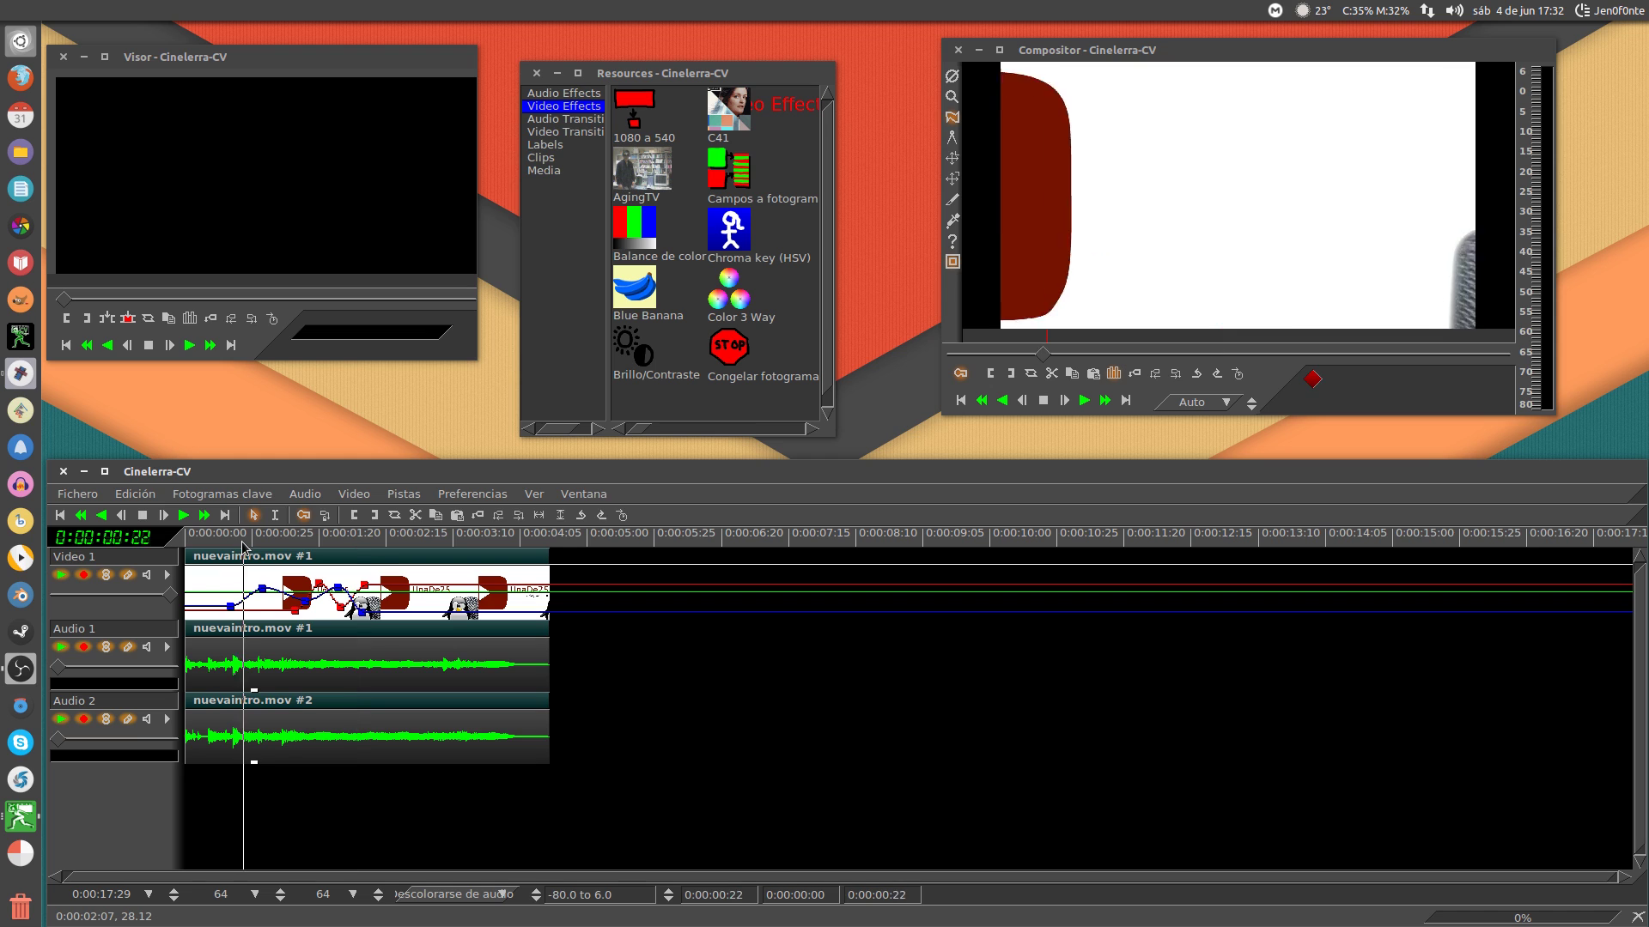
{"action": "key", "text": "space"}
{"action": "key", "text": "space"}
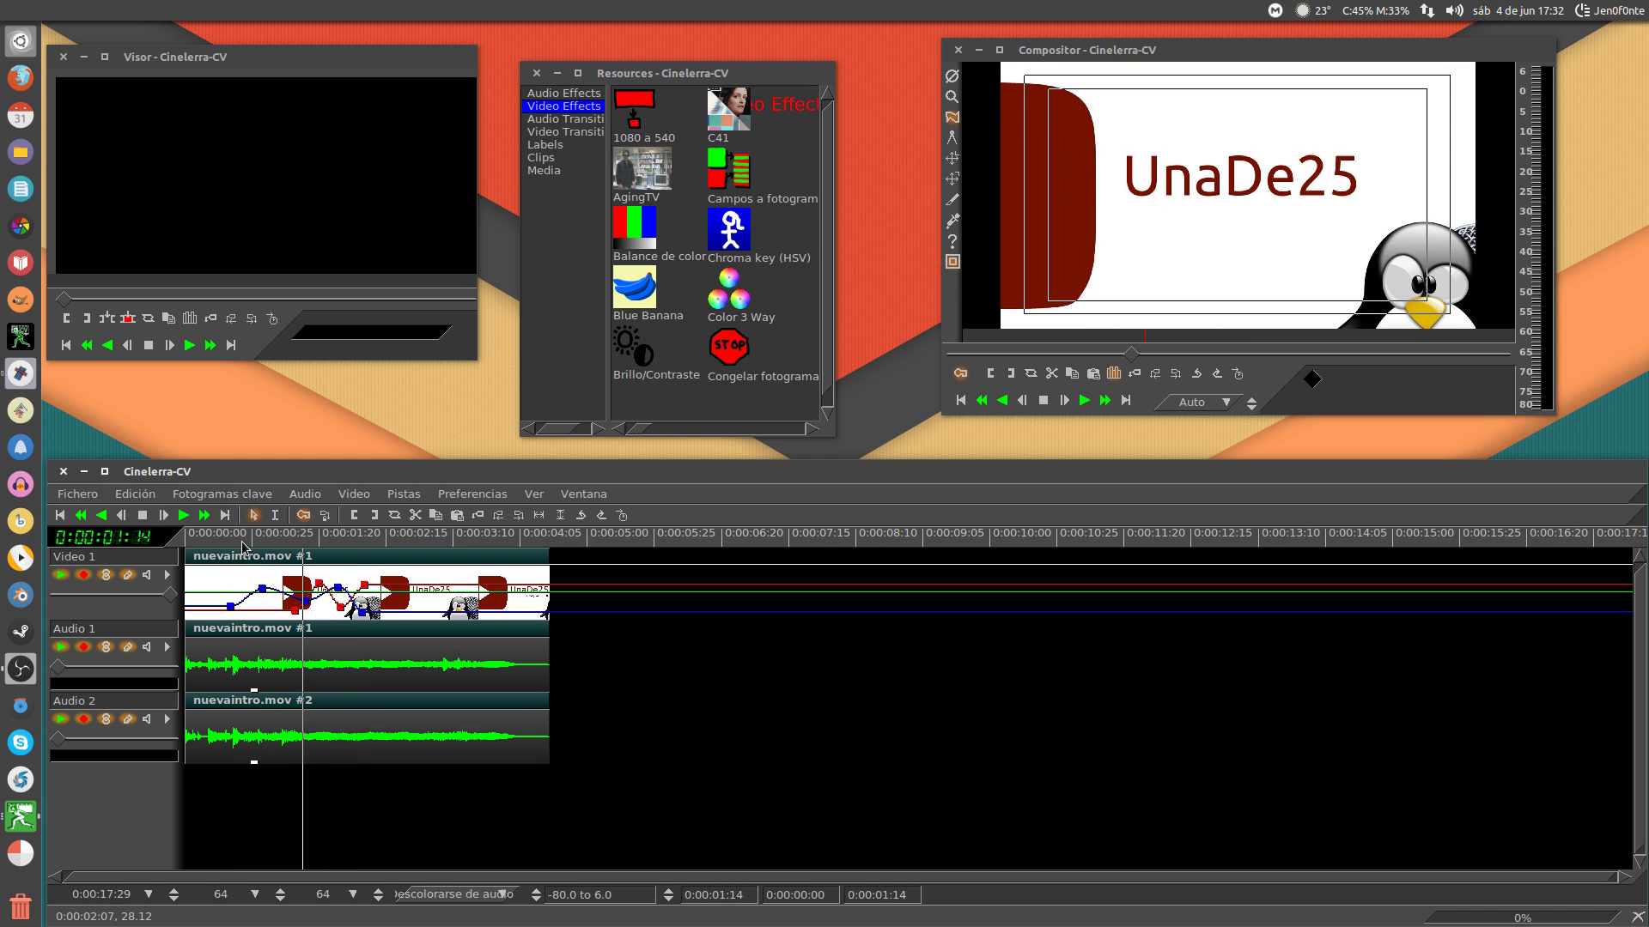
Review the render settings and the list of available output file formats, leaving without rendering.
{"action": "key", "text": "alt+Tab"}
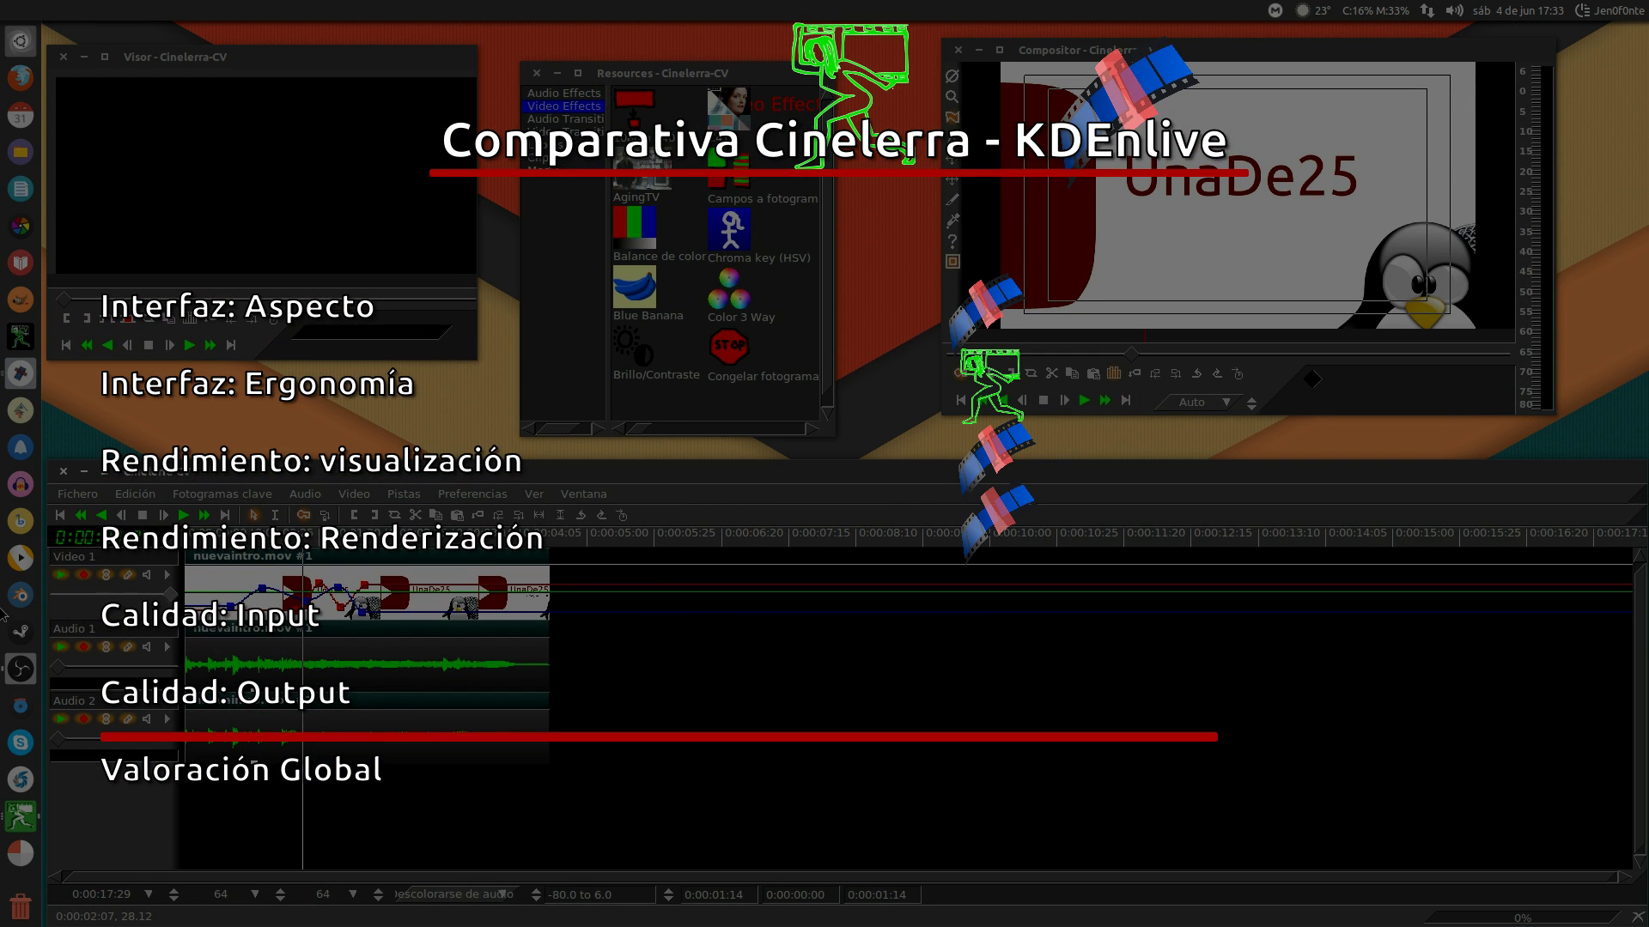
{"action": "left_click", "coordinate": [78, 493]}
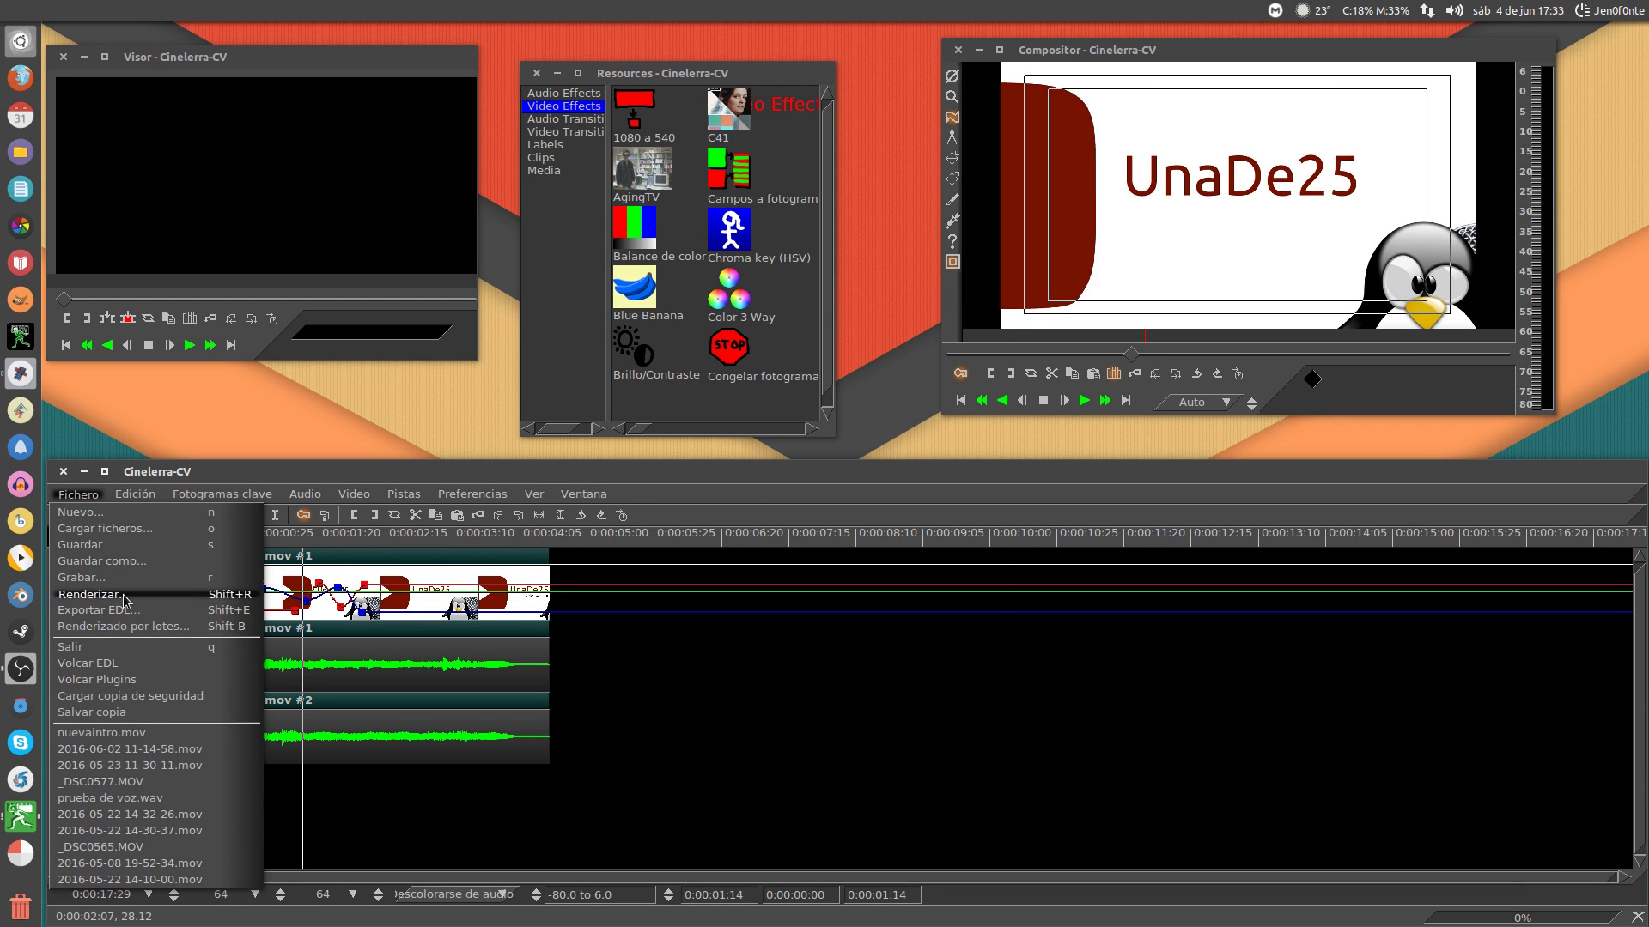
{"action": "left_click", "coordinate": [93, 594]}
{"action": "left_click", "coordinate": [829, 374]}
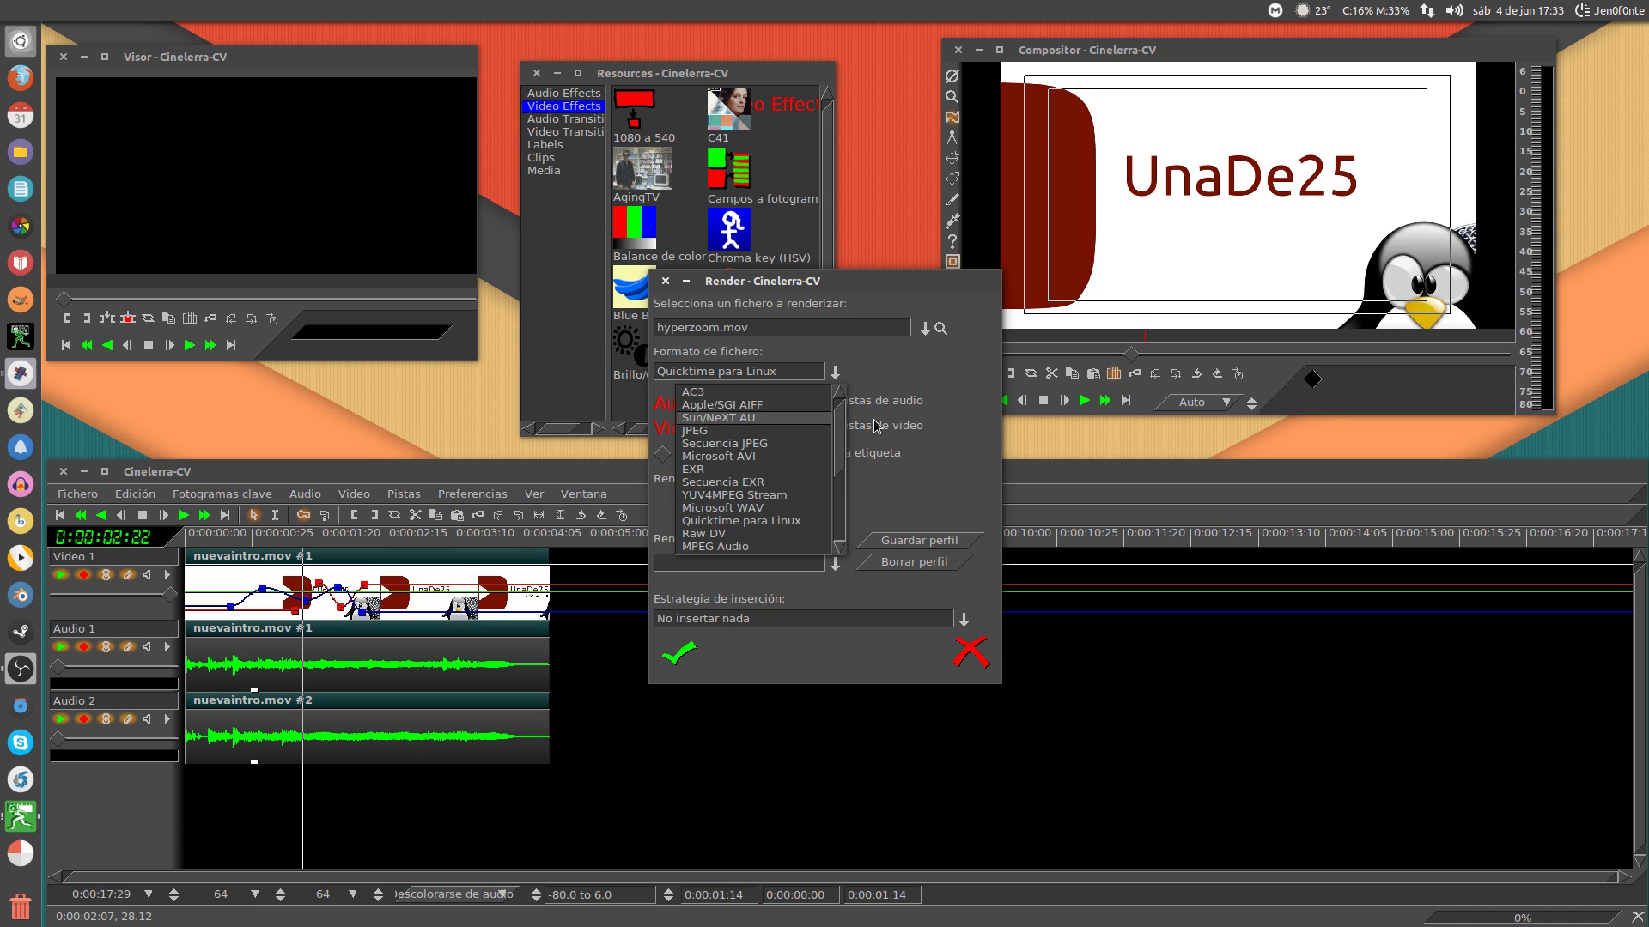
{"action": "left_click", "coordinate": [889, 391]}
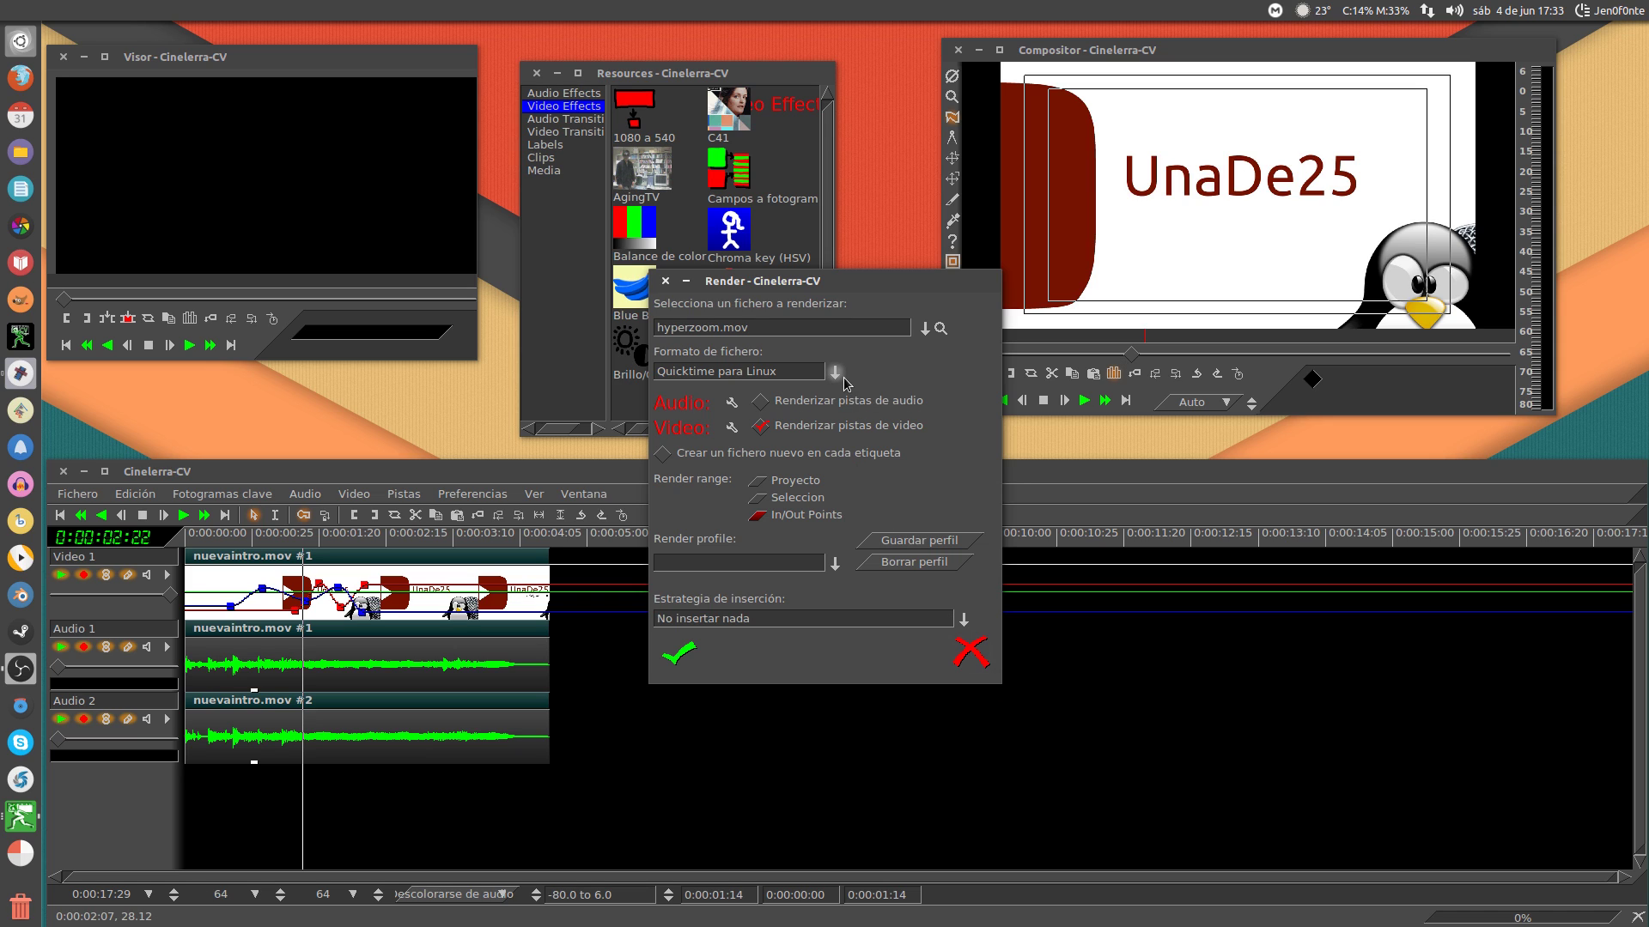
{"action": "left_click", "coordinate": [967, 650]}
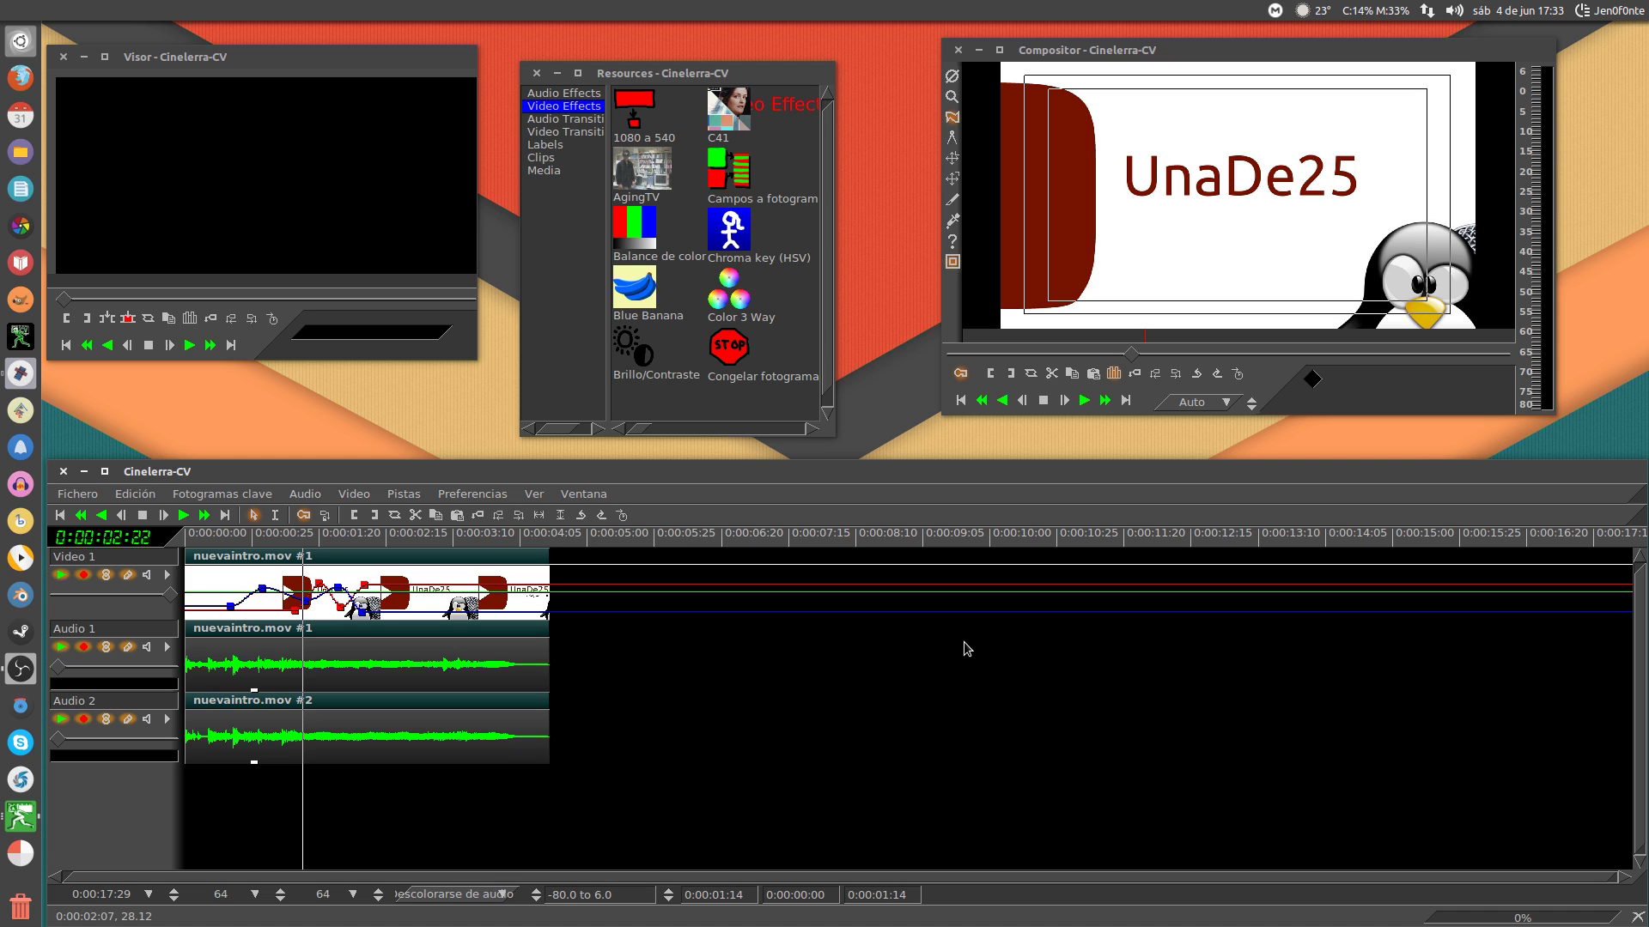
Look at the Kdenlive project briefly, return to Cinelerra-CV and review its playback preferences without changing them.
{"action": "key", "text": "alt+Tab"}
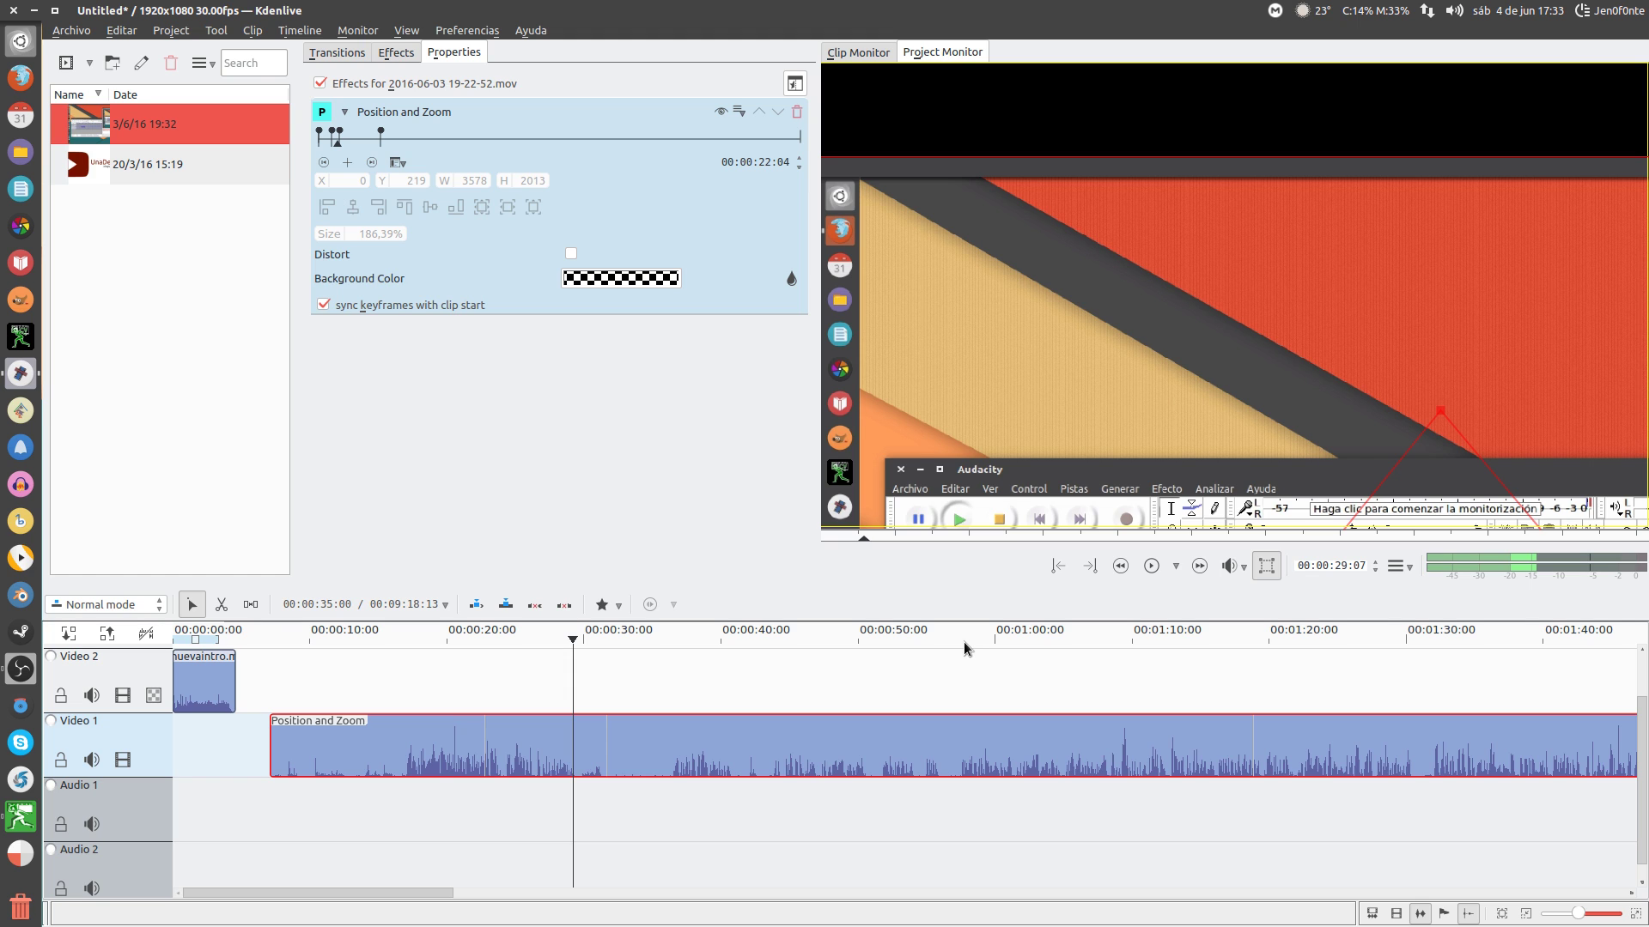
{"action": "key", "text": "ctrl+alt+Up"}
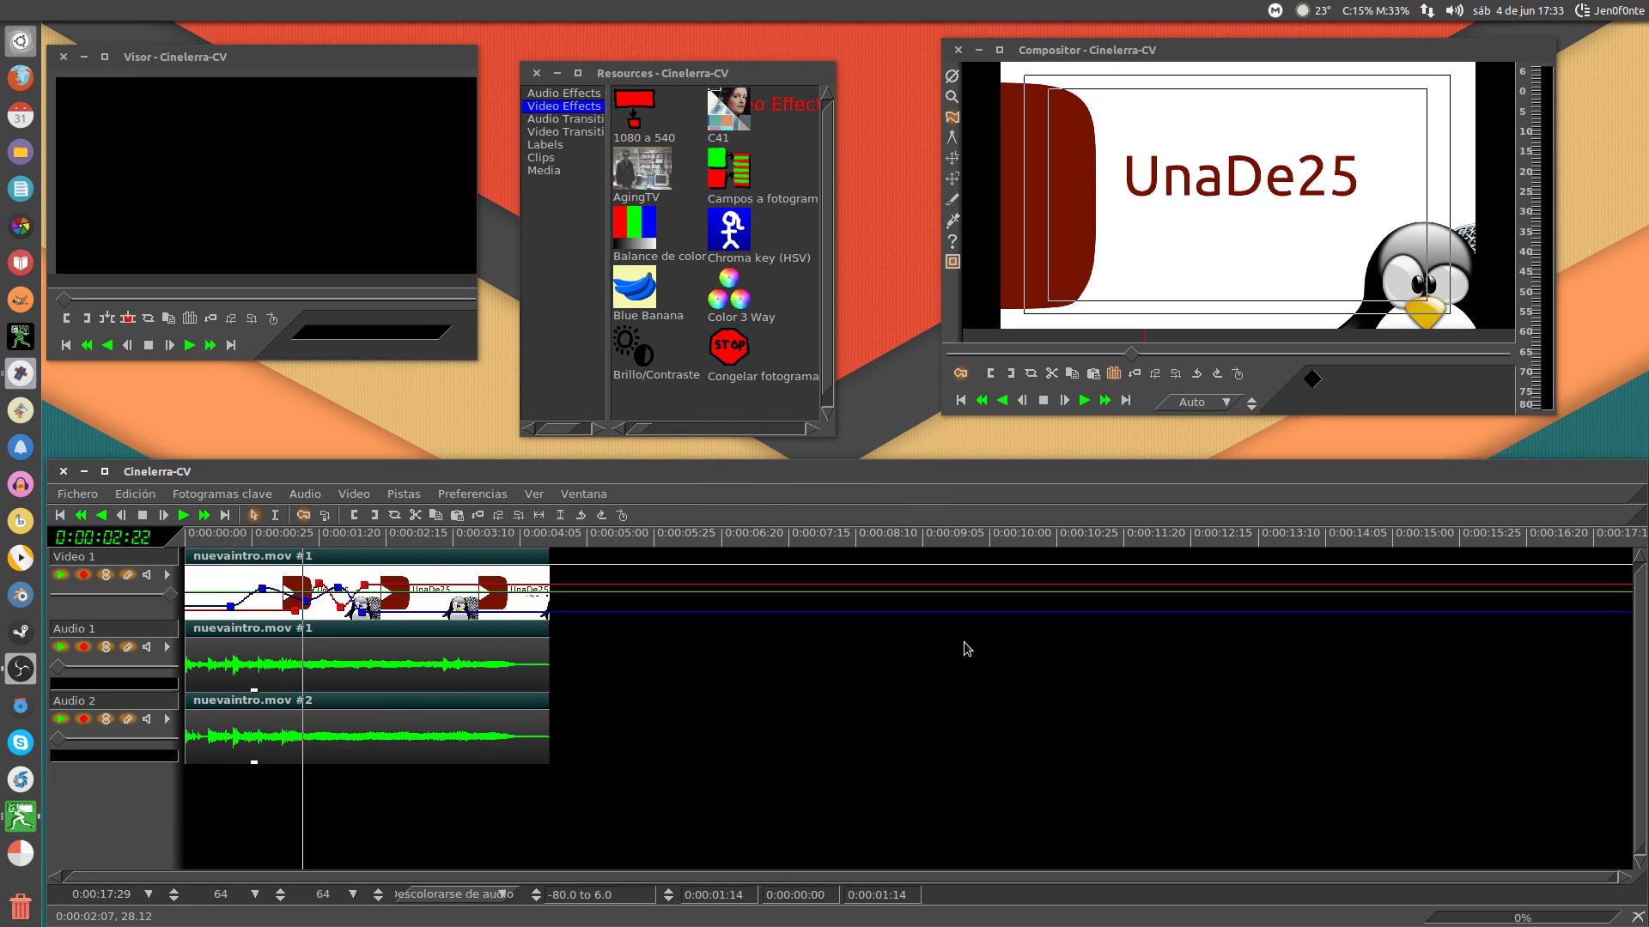
{"action": "left_click", "coordinate": [472, 494]}
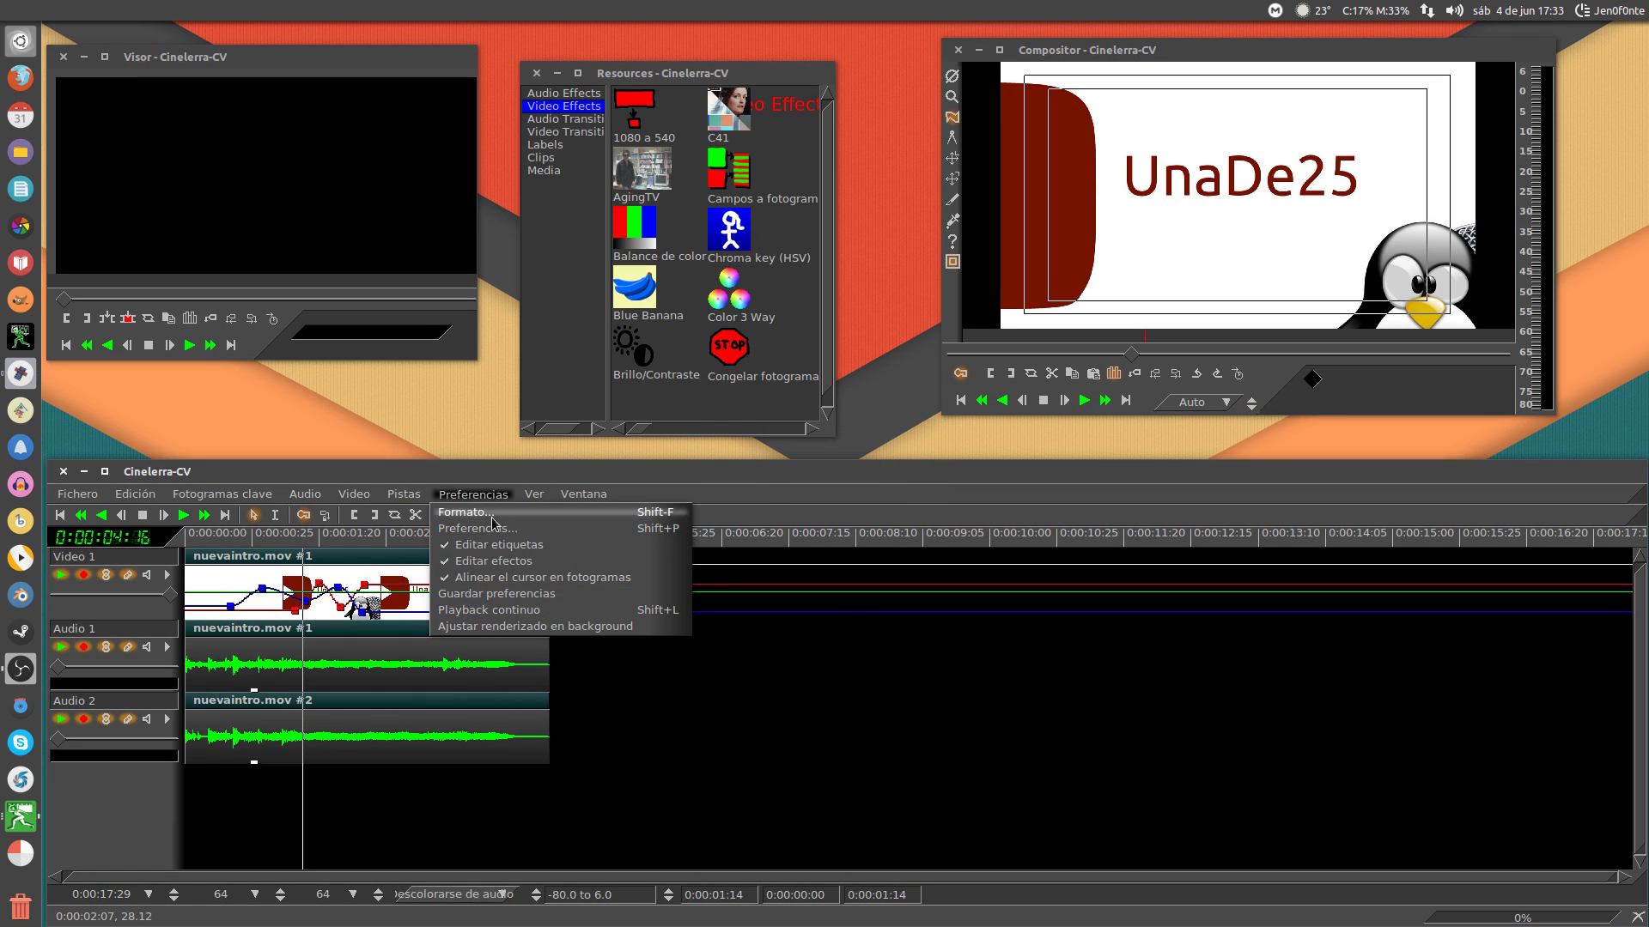
{"action": "left_click", "coordinate": [496, 531]}
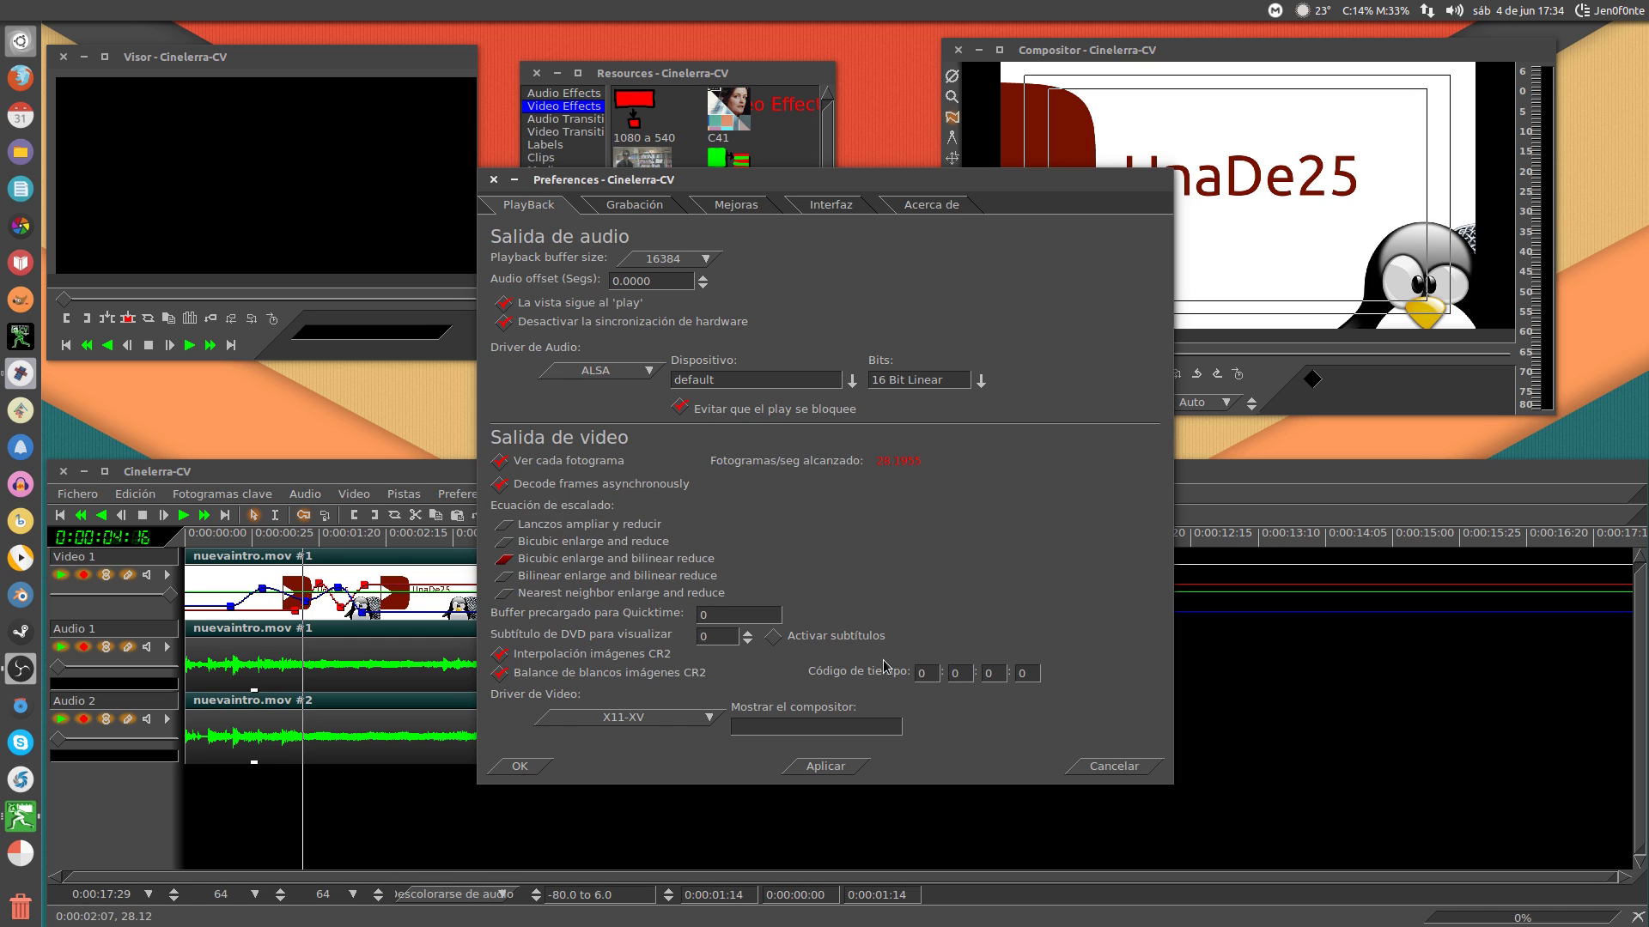
{"action": "left_click", "coordinate": [1117, 766]}
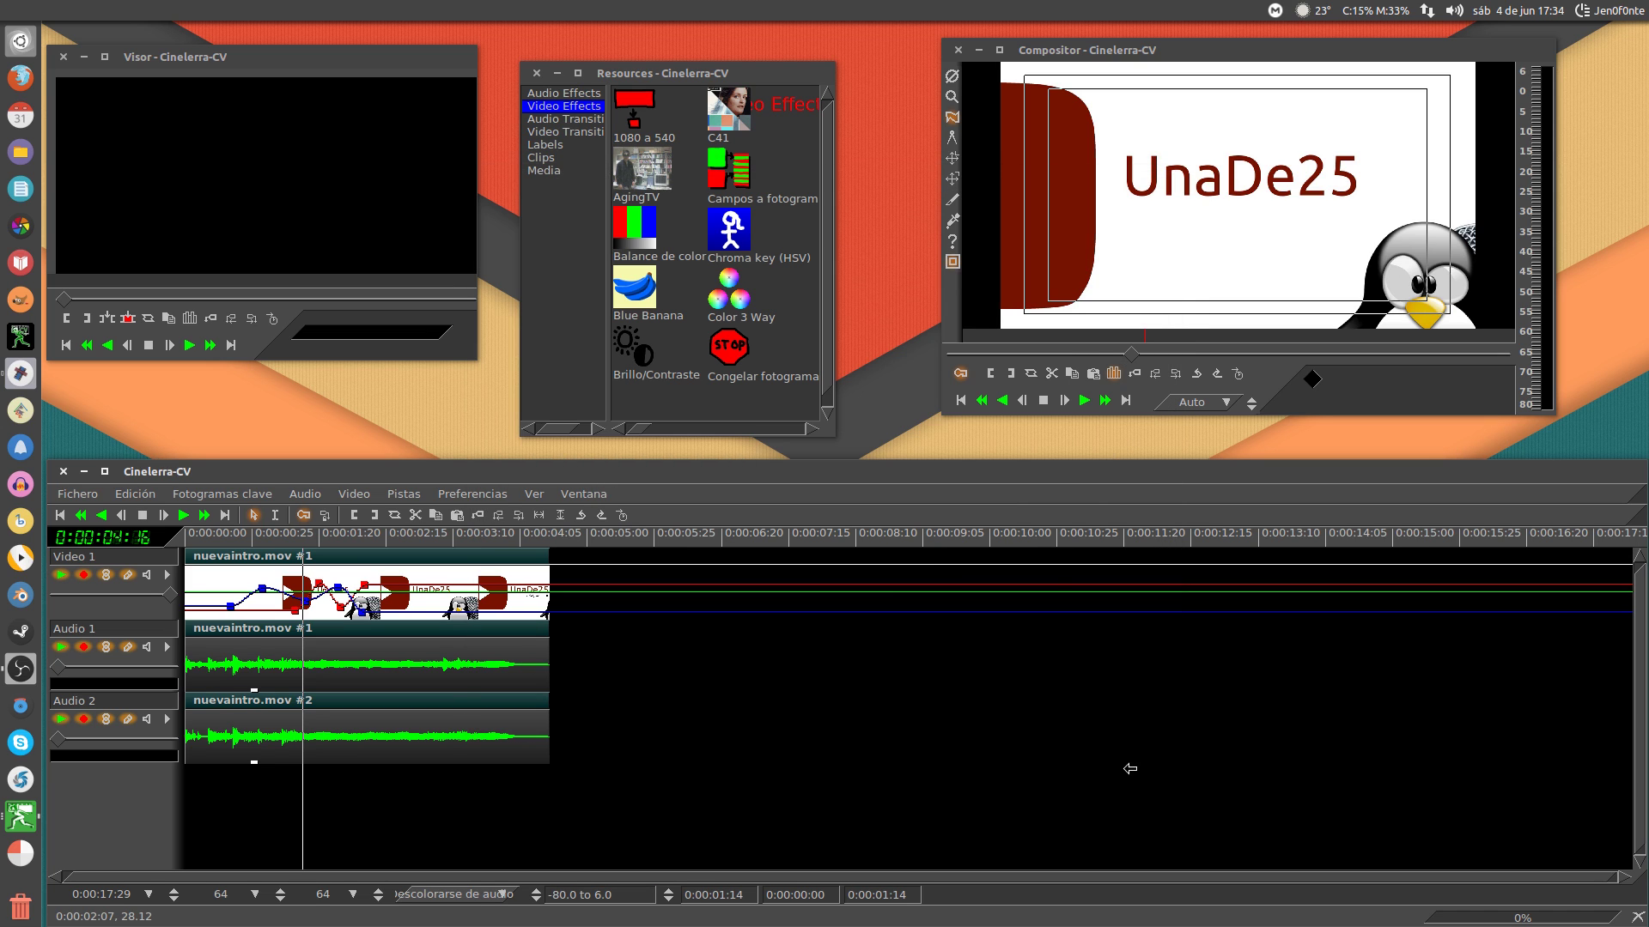
Examine the new project parameters, including the audio sample rates and colour models on offer, without creating a project.
{"action": "key", "text": "alt+Tab"}
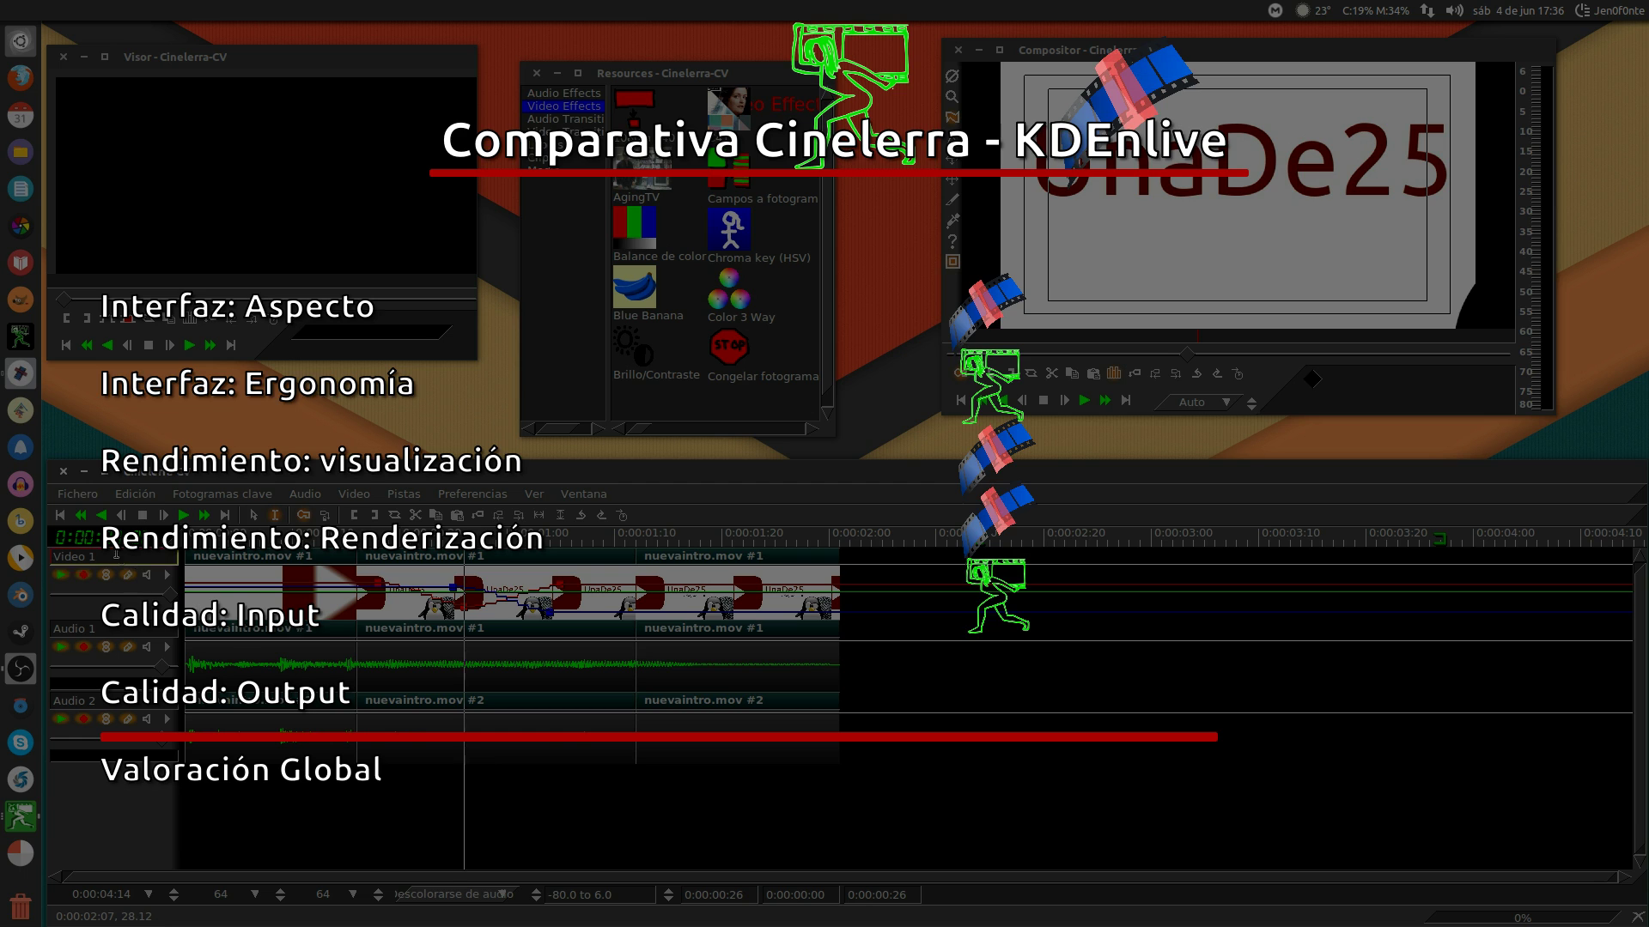
{"action": "left_click", "coordinate": [91, 497]}
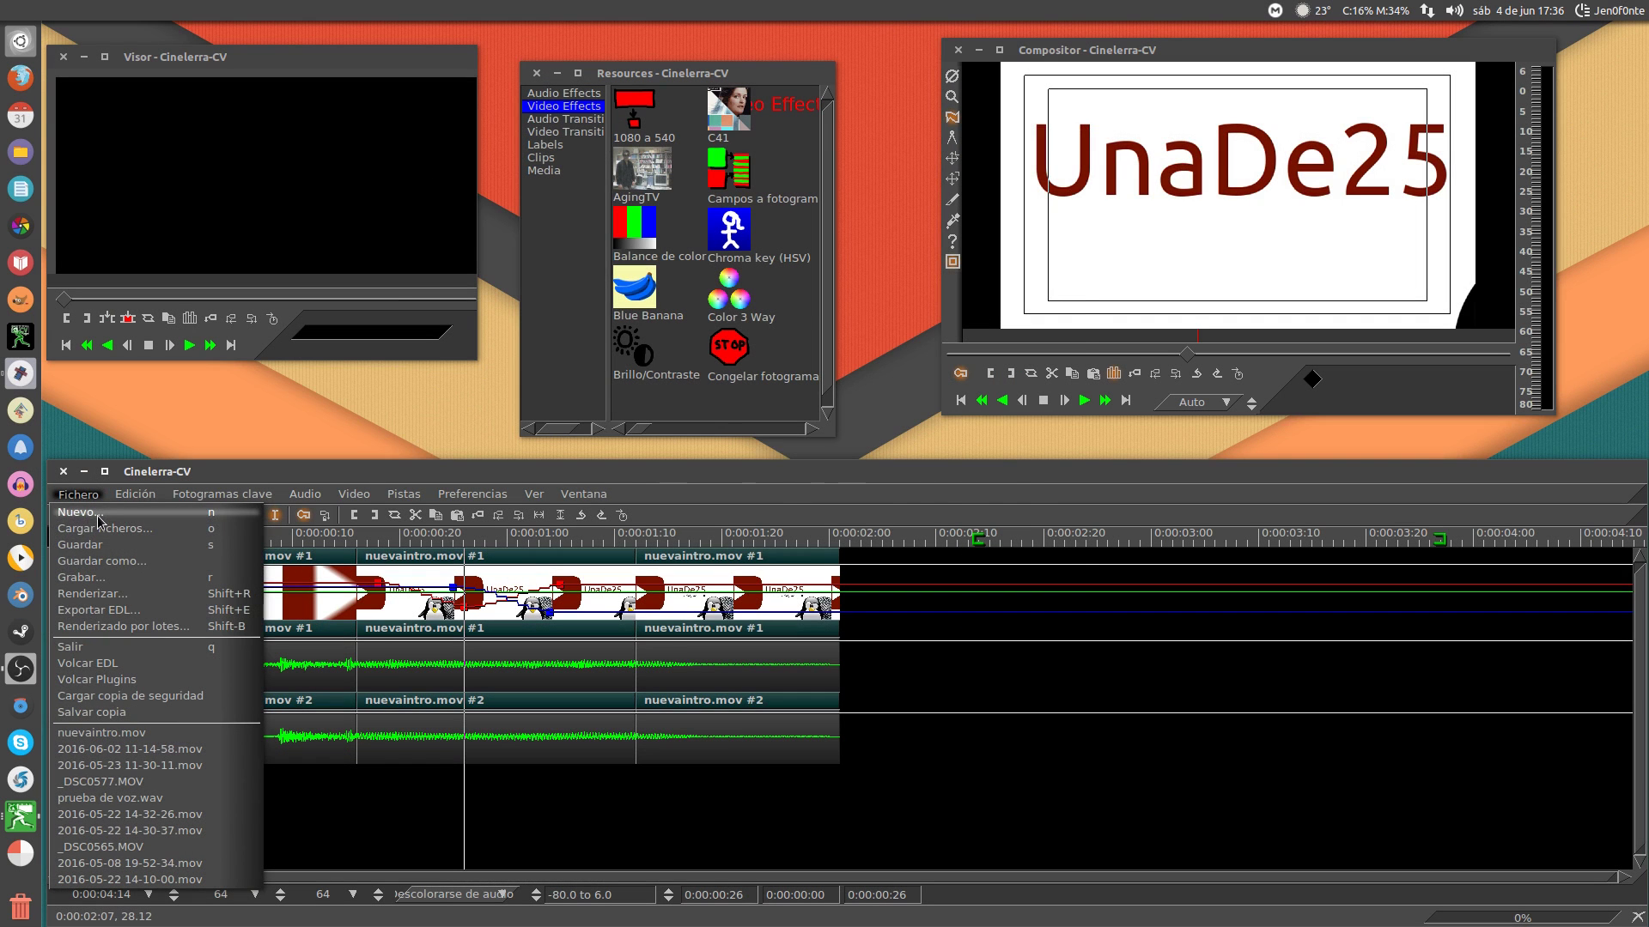
{"action": "left_click", "coordinate": [79, 512]}
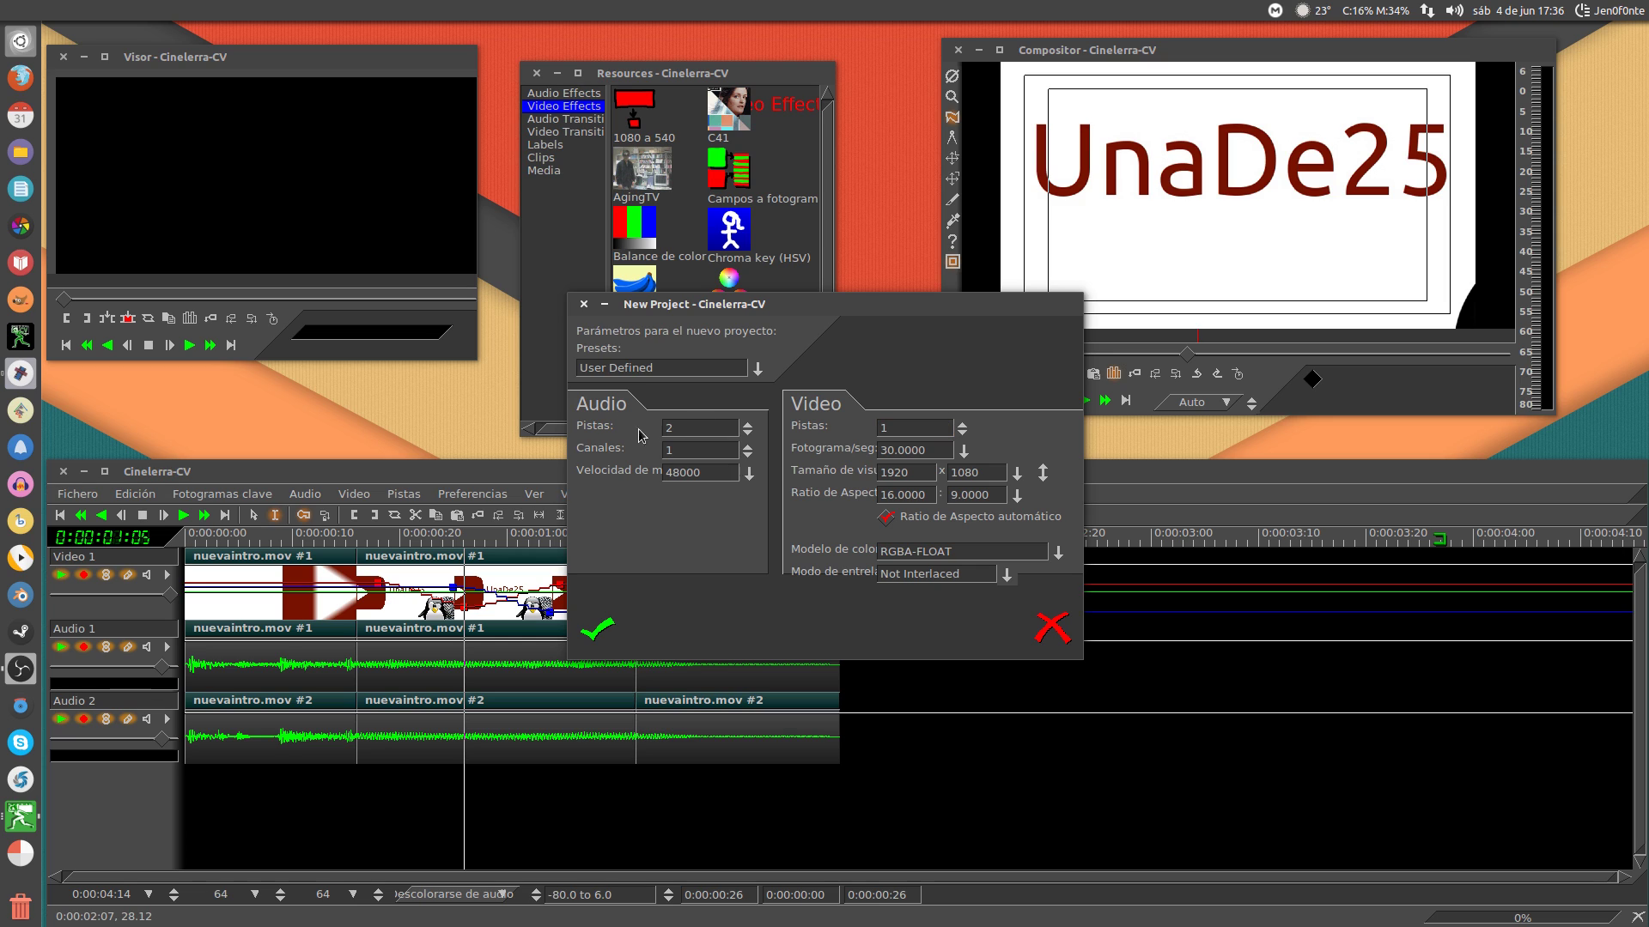
{"action": "left_click", "coordinate": [749, 473]}
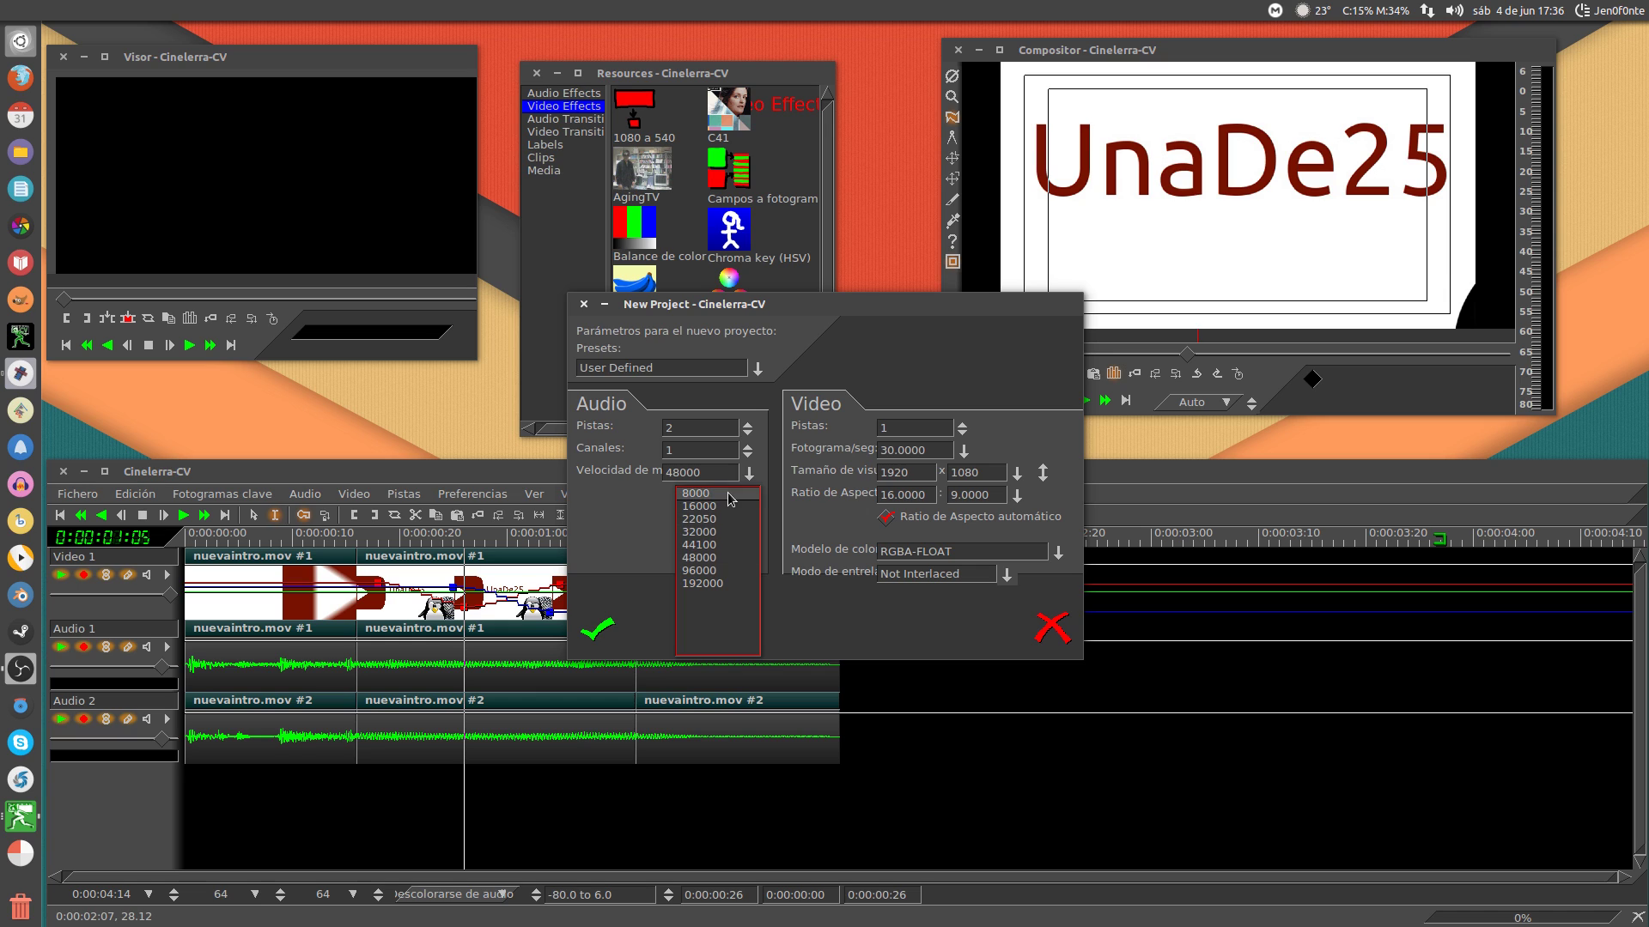
{"action": "left_click", "coordinate": [911, 447]}
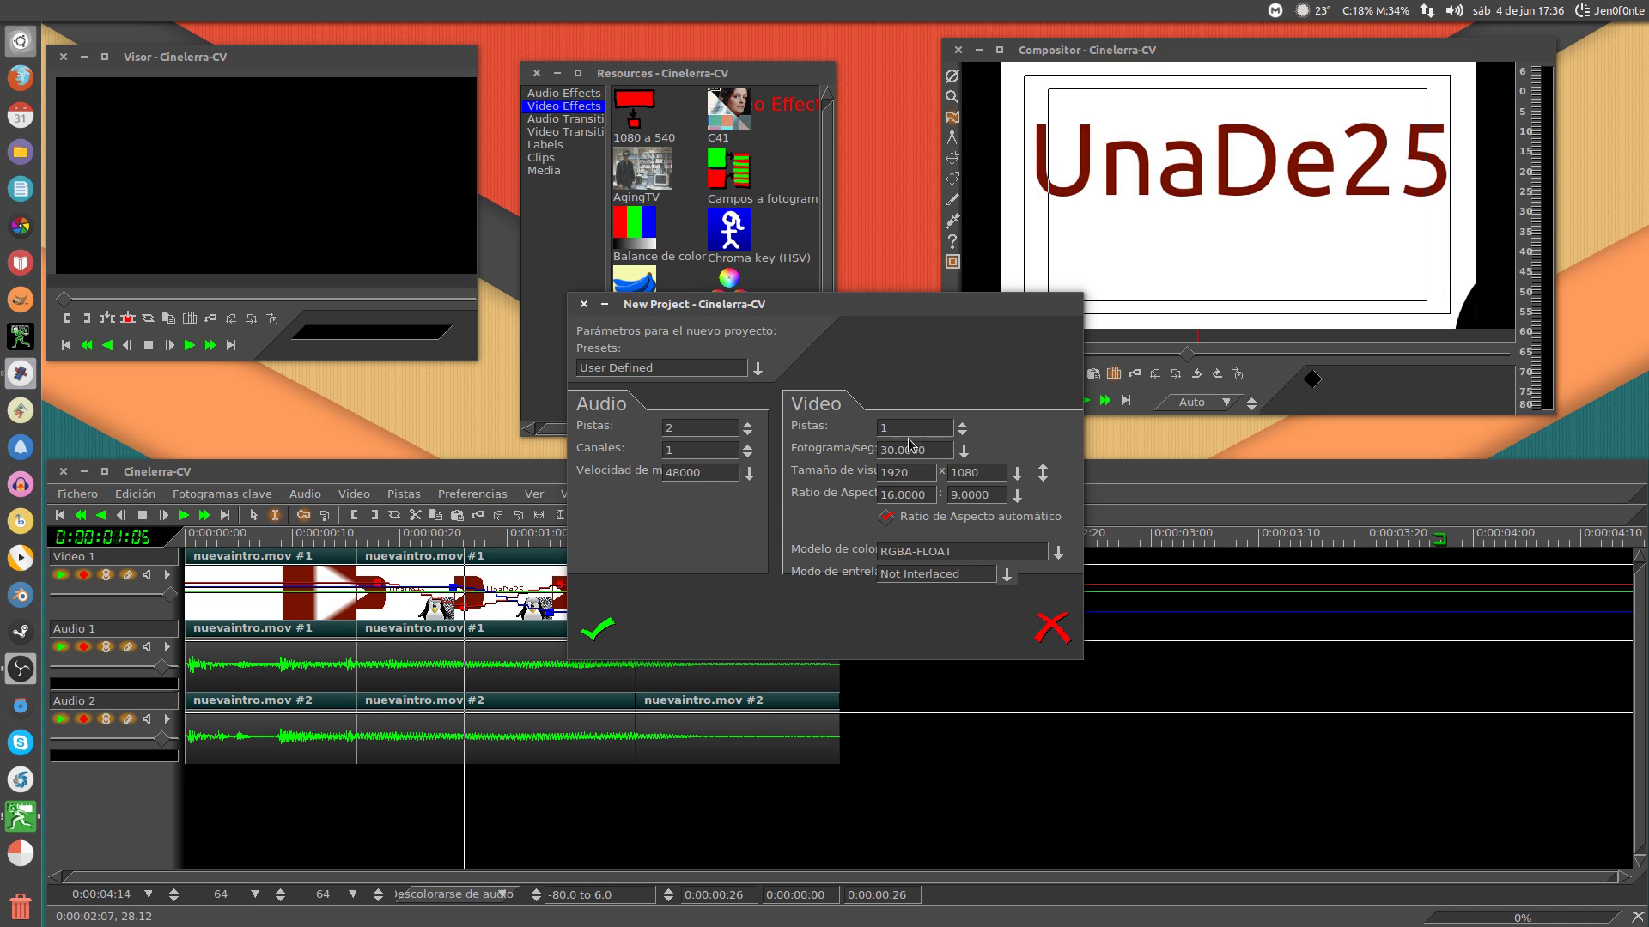
{"action": "left_click", "coordinate": [1057, 554]}
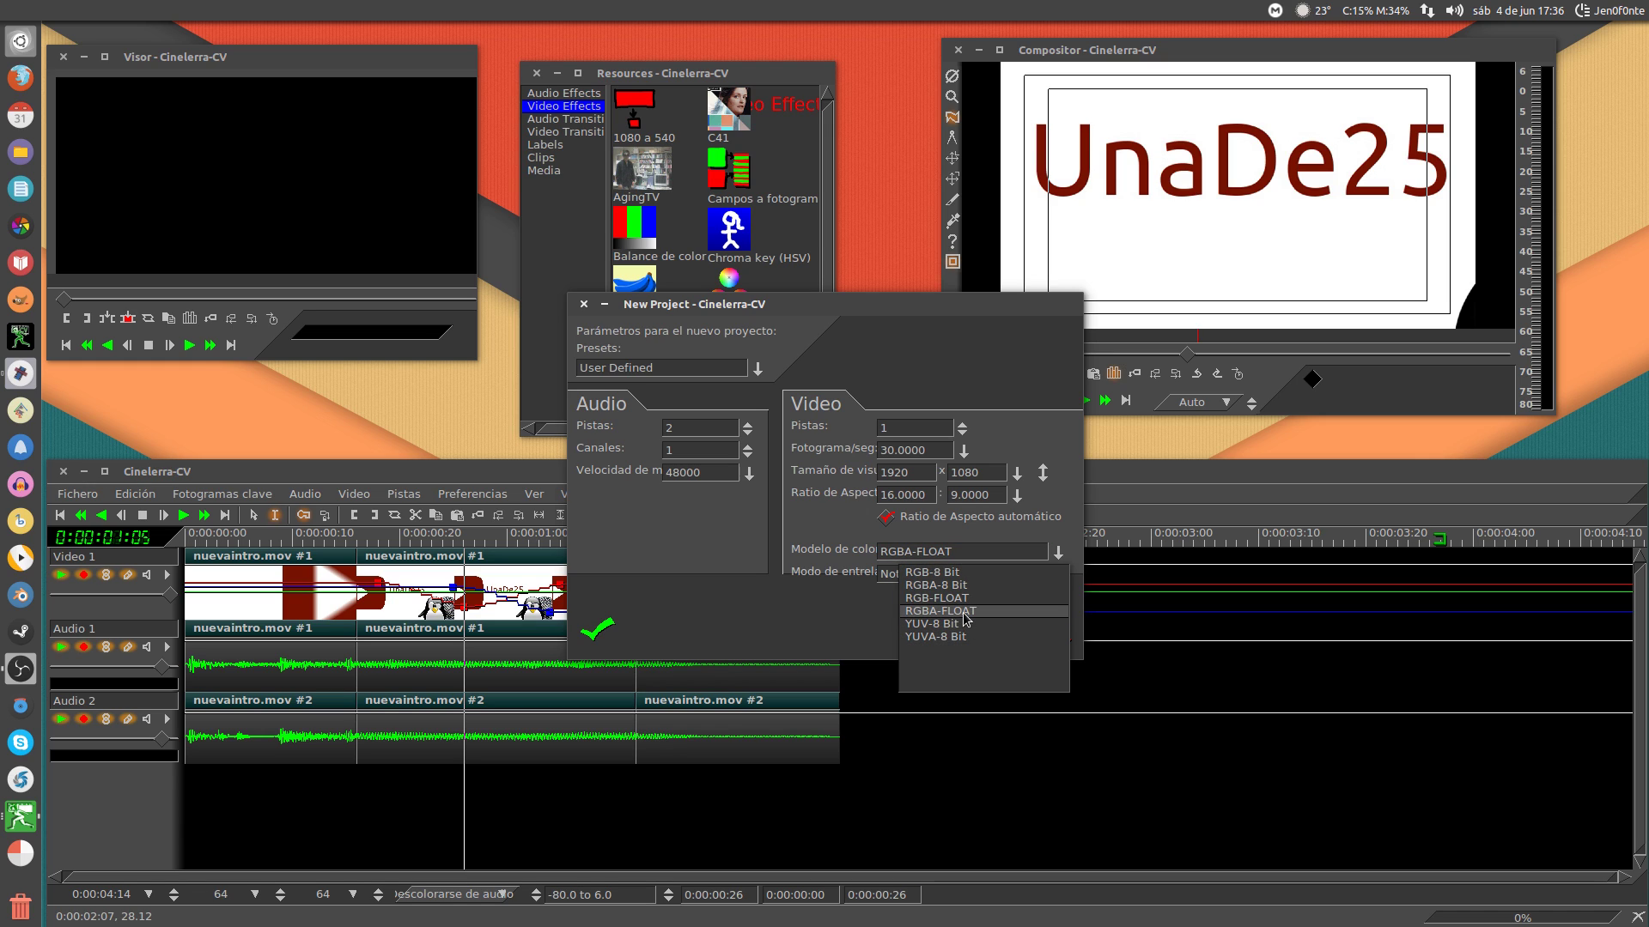
{"action": "left_click", "coordinate": [825, 637]}
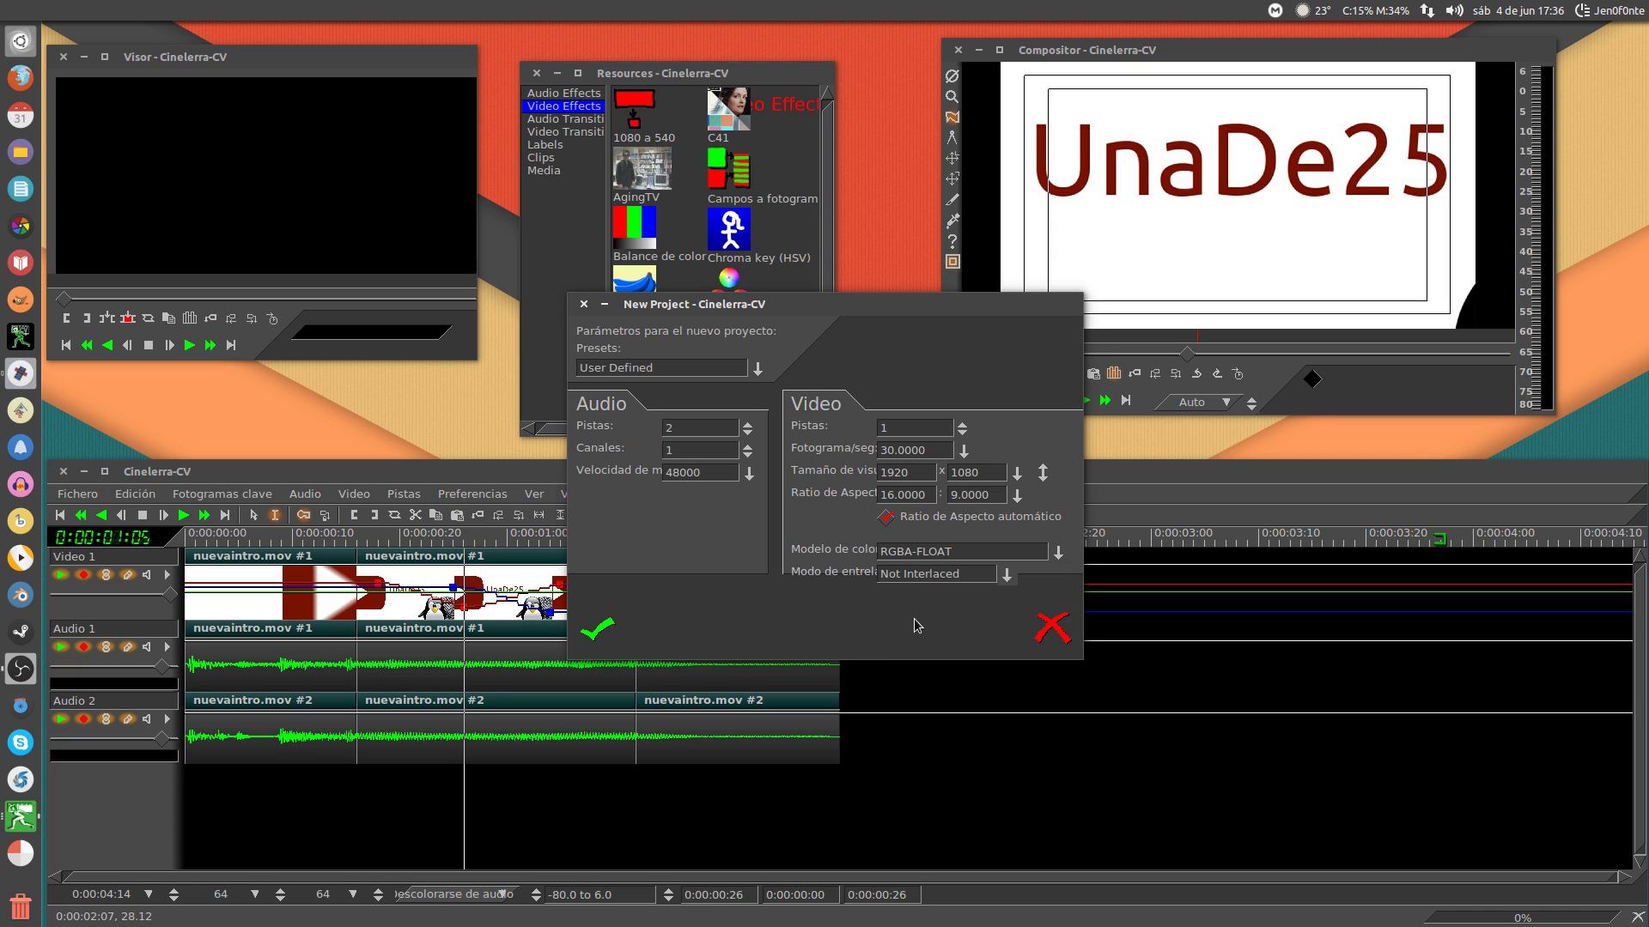
{"action": "left_click", "coordinate": [1044, 629]}
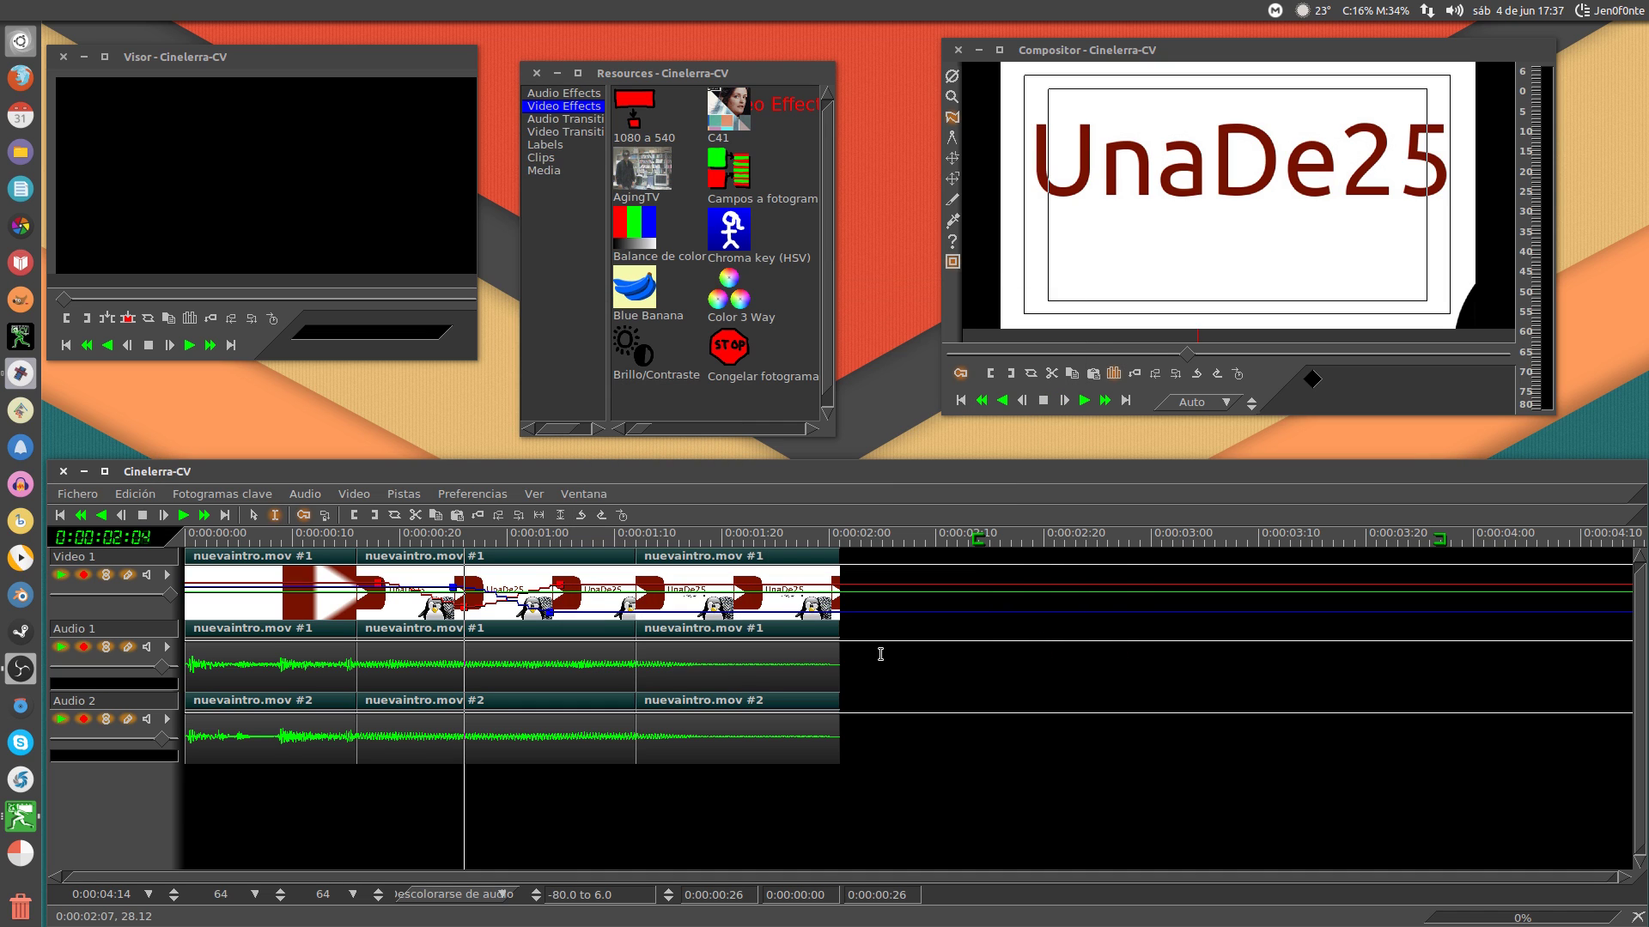
Switch to Kdenlive and examine the settings offered for a new project, leaving without creating one.
{"action": "key", "text": "alt+Tab"}
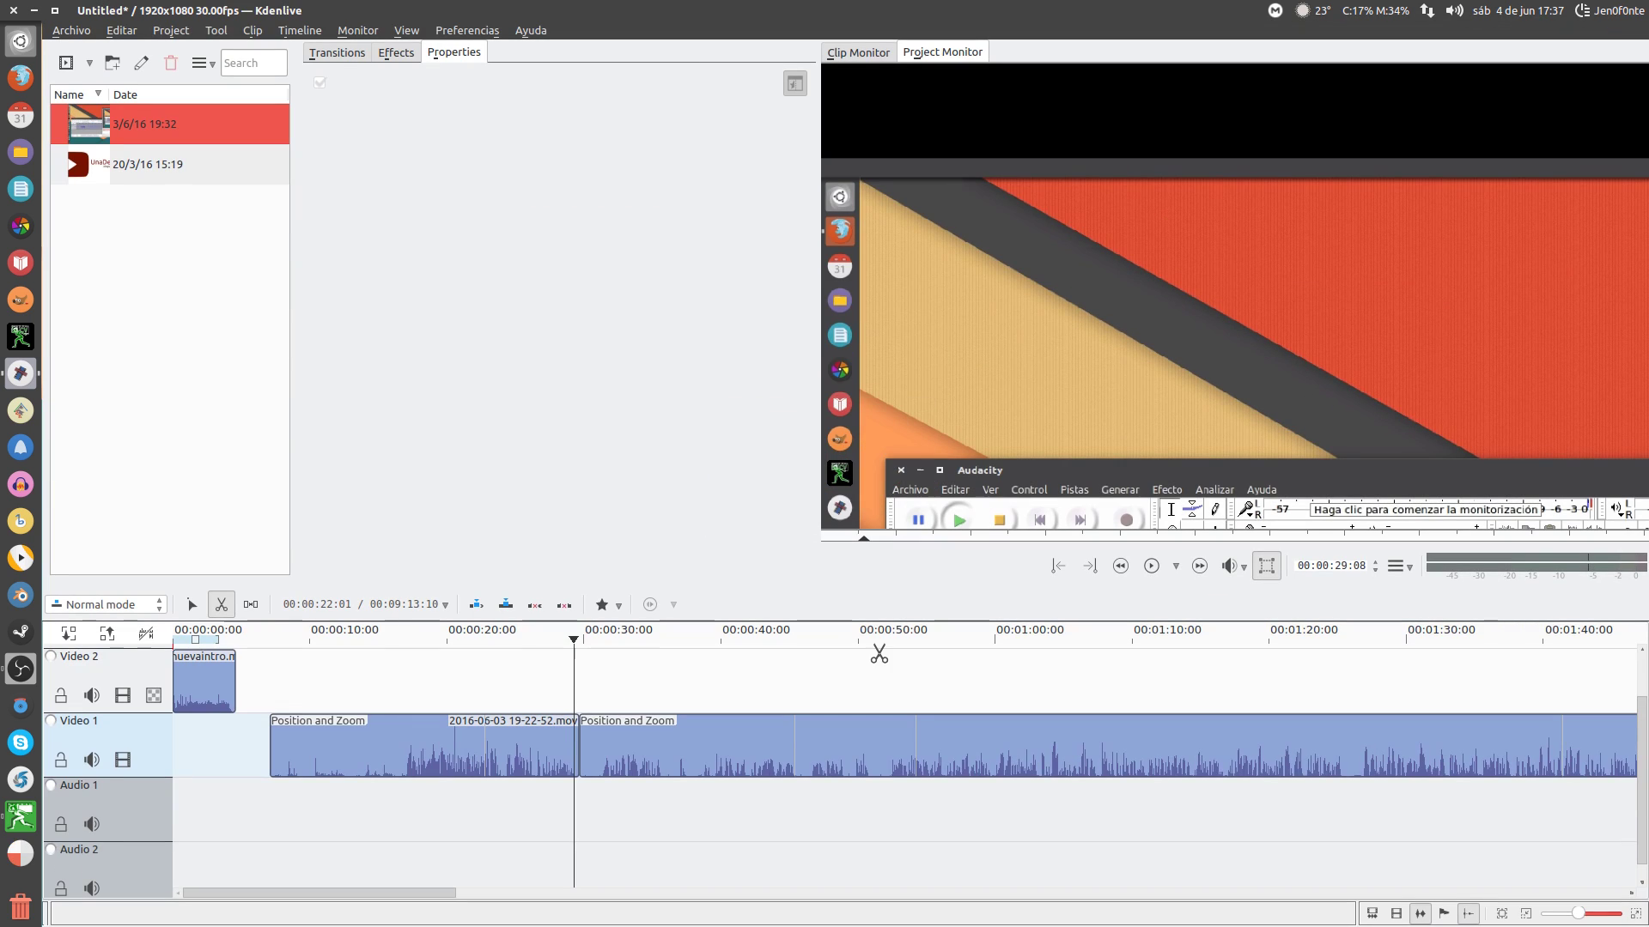
{"action": "left_click", "coordinate": [72, 31]}
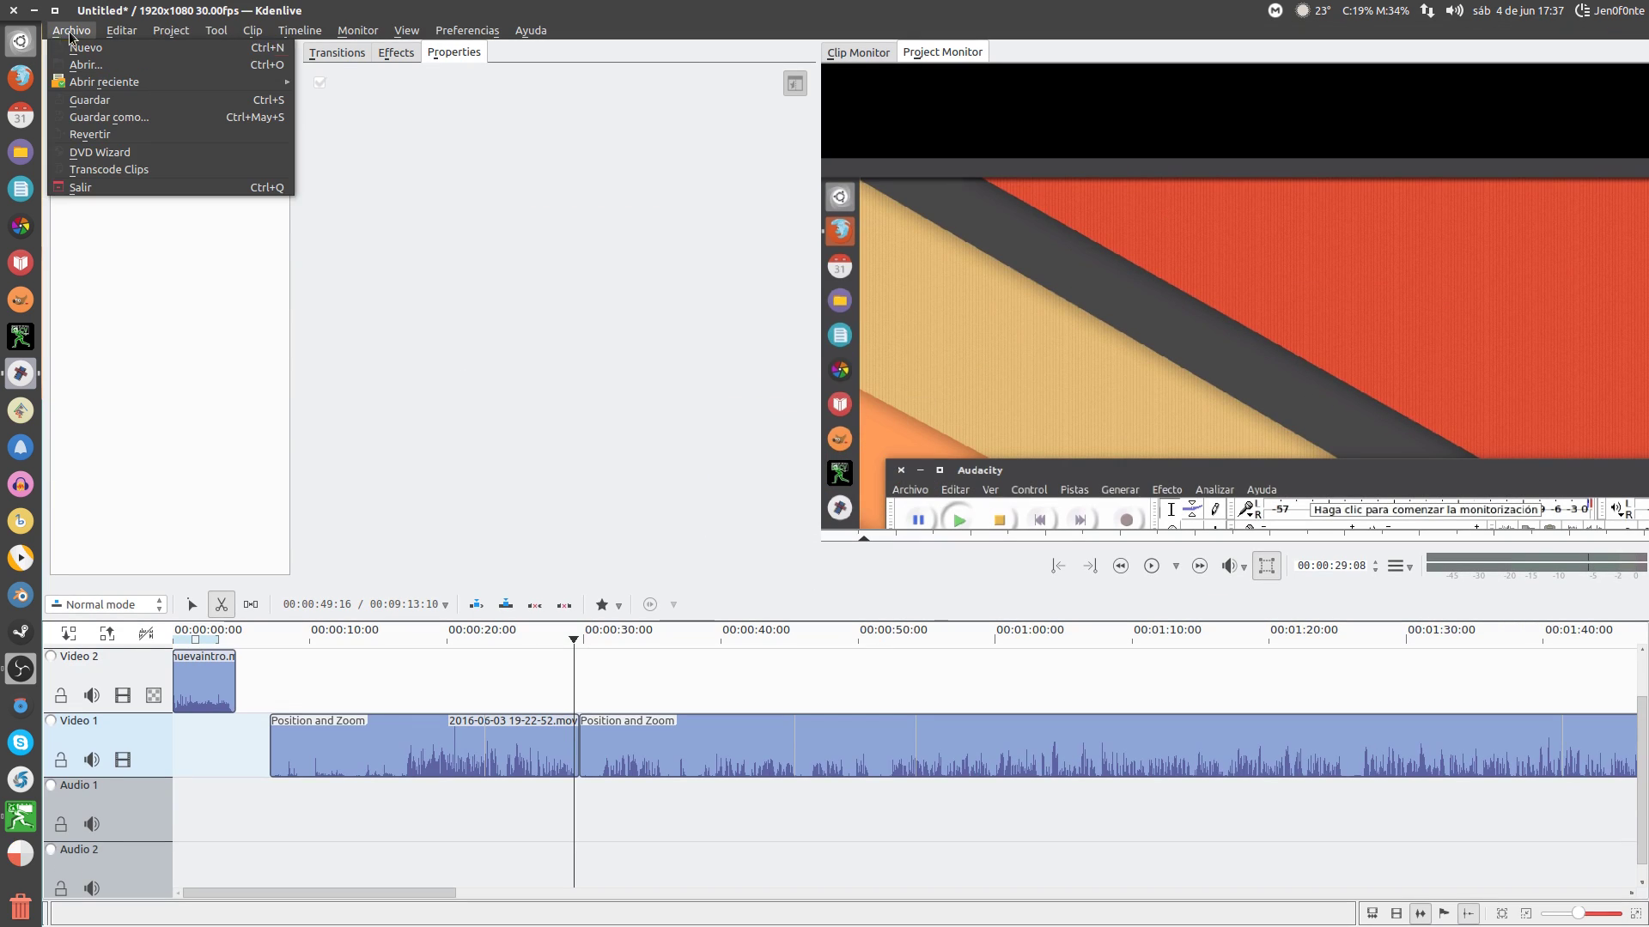
{"action": "left_click", "coordinate": [77, 49]}
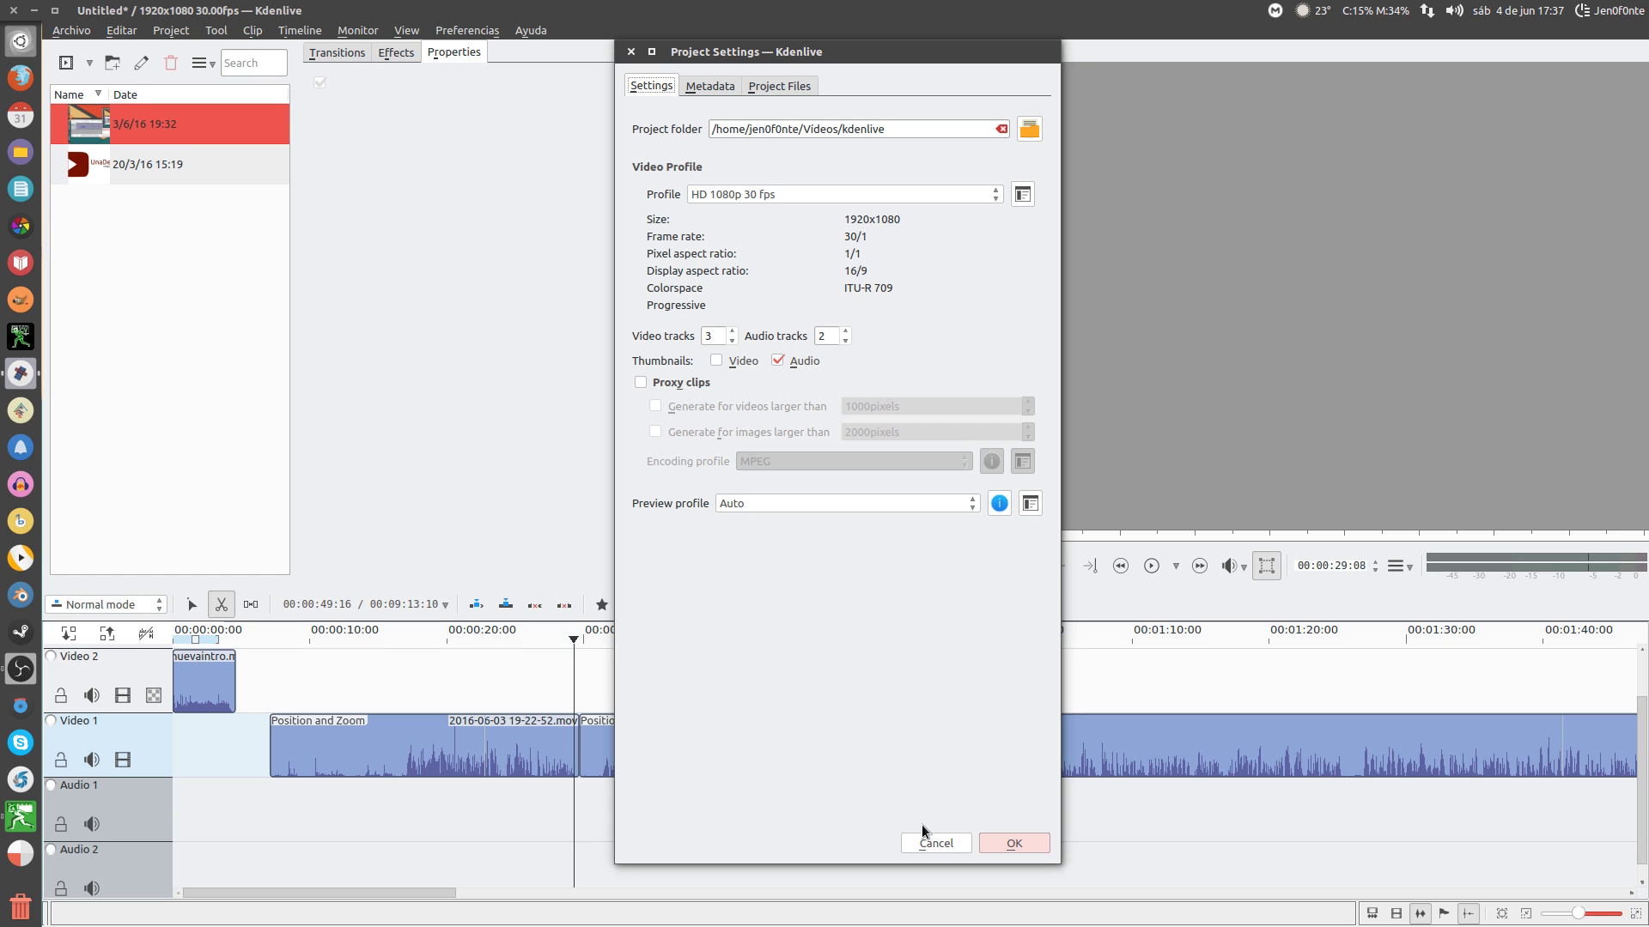
{"action": "left_click", "coordinate": [934, 845]}
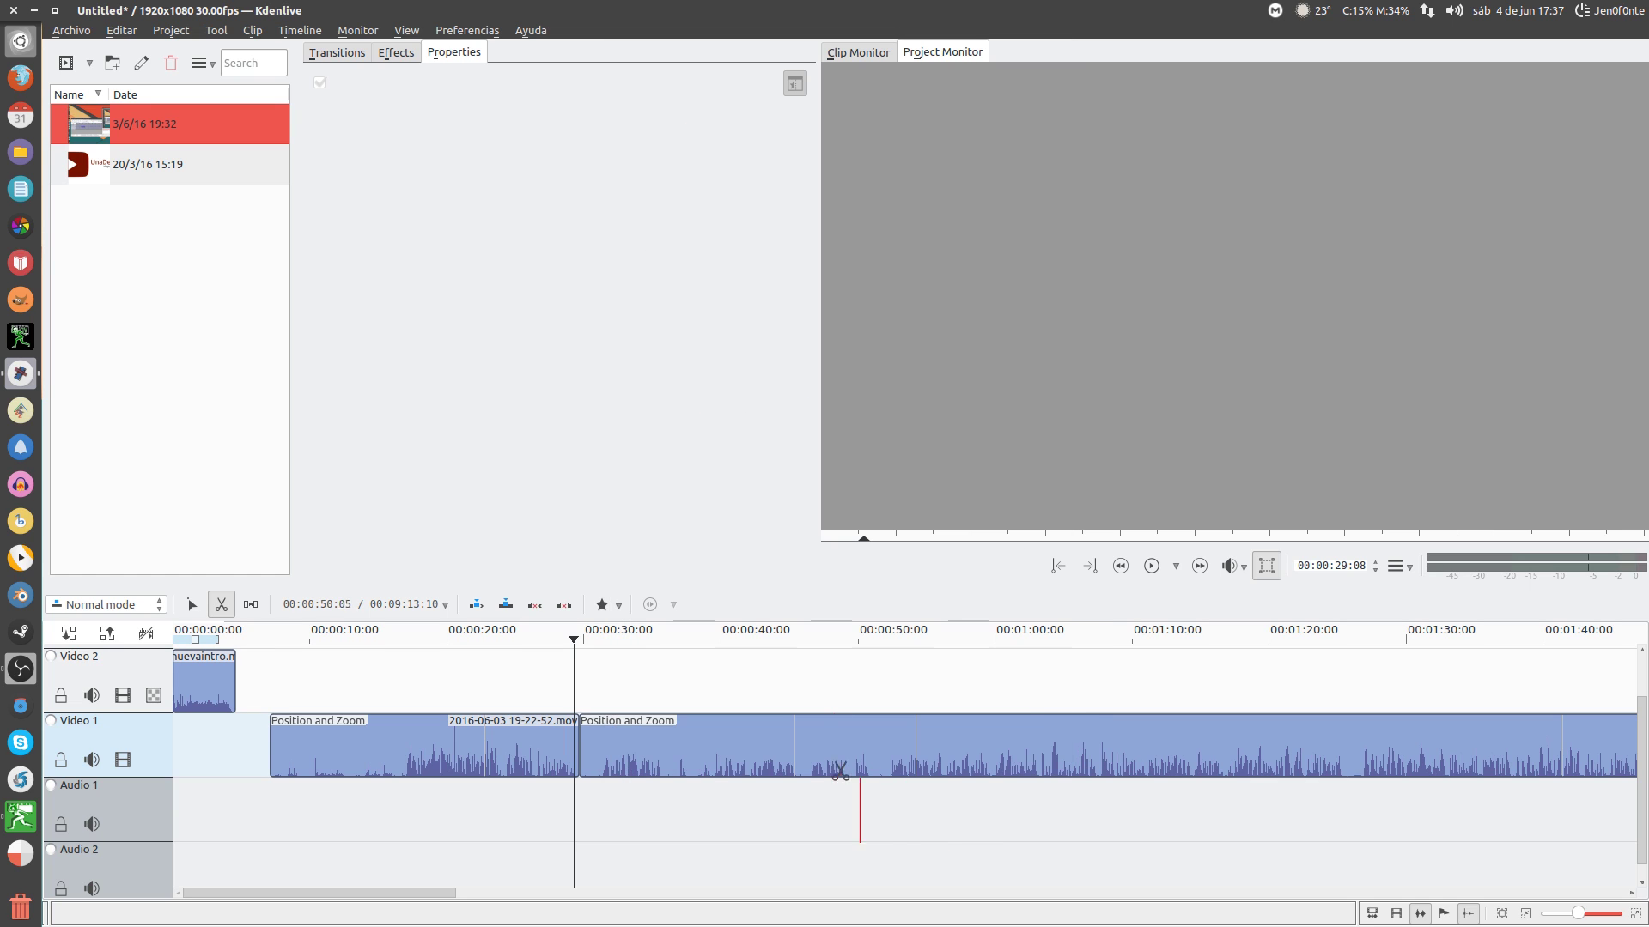
Switch to Cinelerra-CV, create a new 1920x1080 project at 30 fps with two audio tracks, and expand Audio 1's pan control.
{"action": "key", "text": "alt+Tab"}
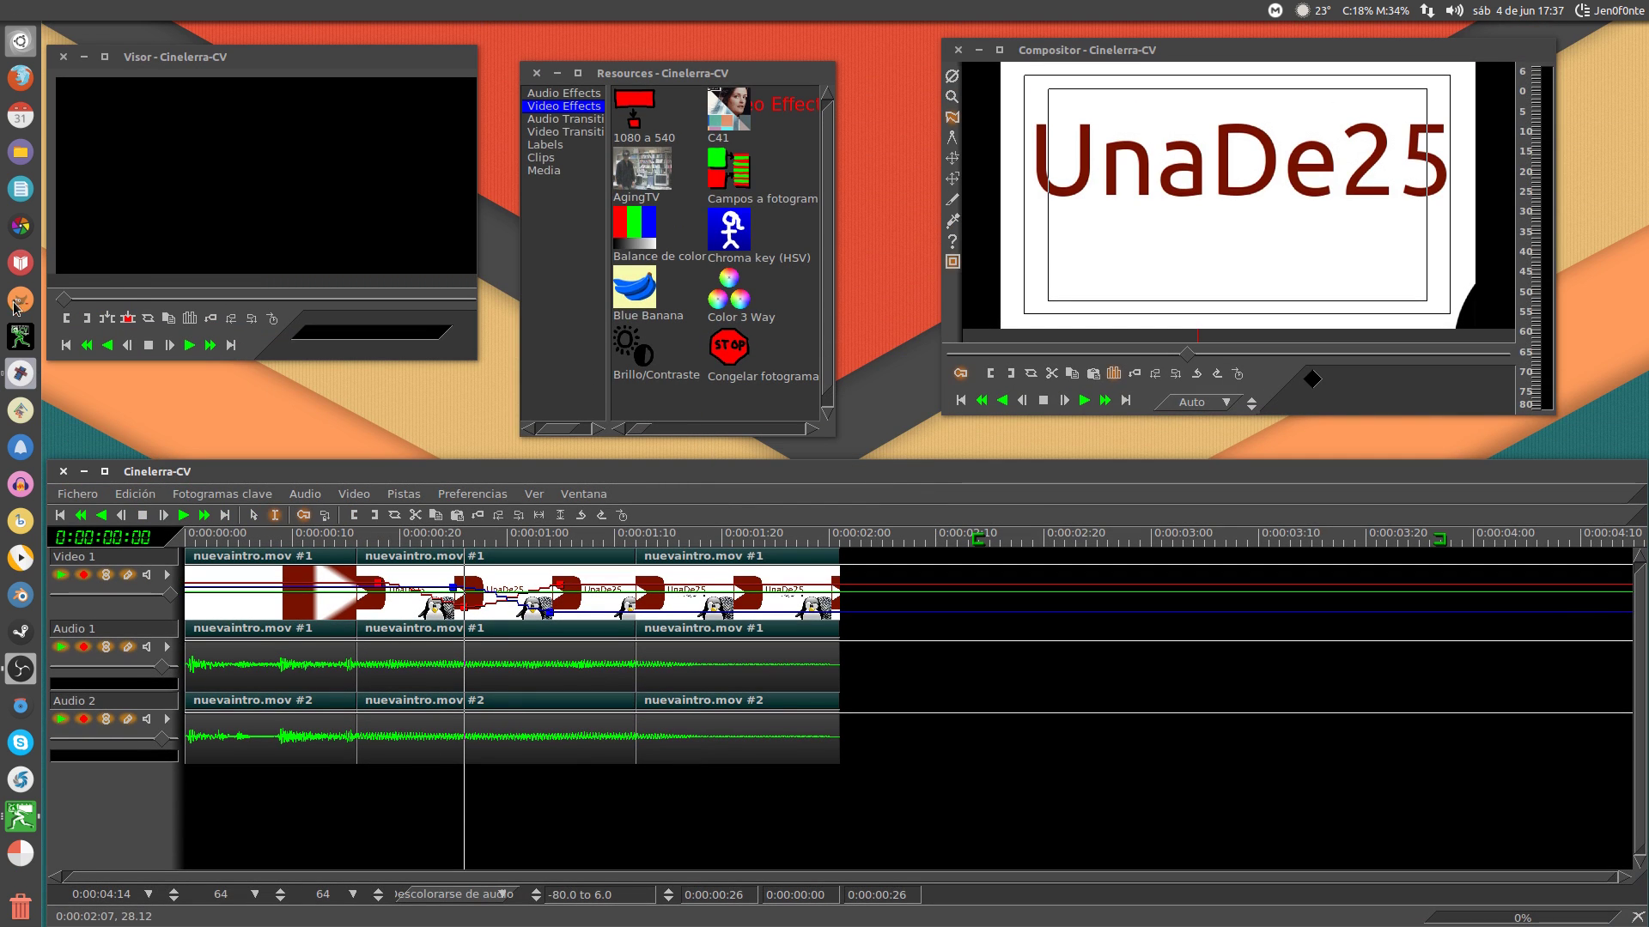
{"action": "left_click", "coordinate": [79, 495]}
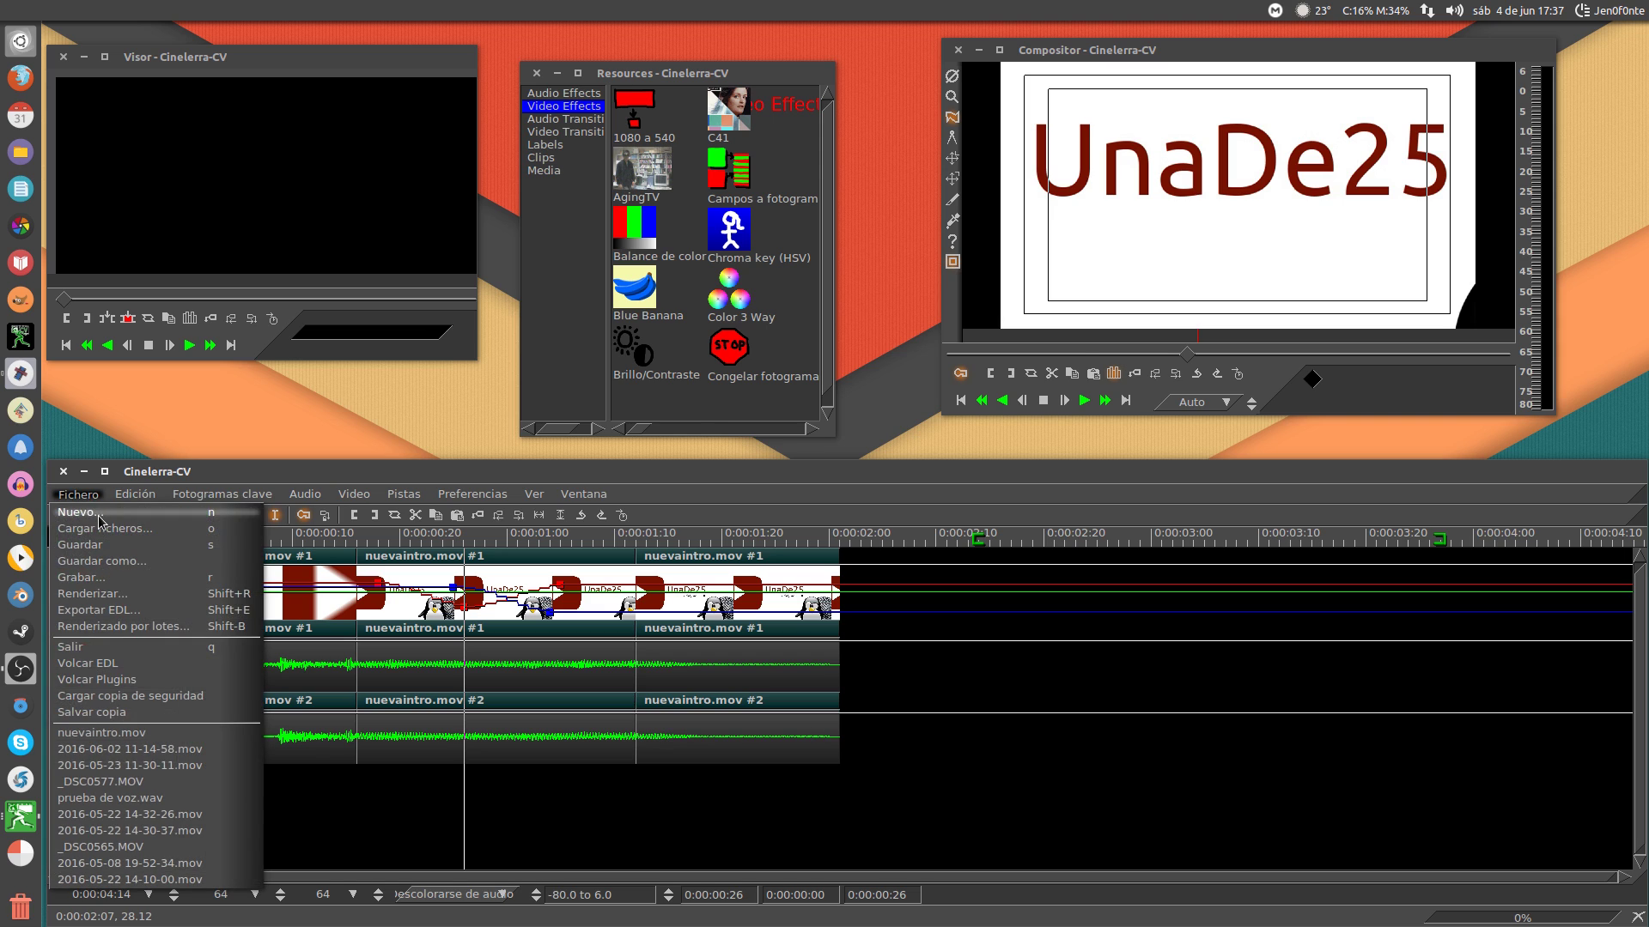
{"action": "left_click", "coordinate": [100, 519]}
{"action": "left_click", "coordinate": [747, 446]}
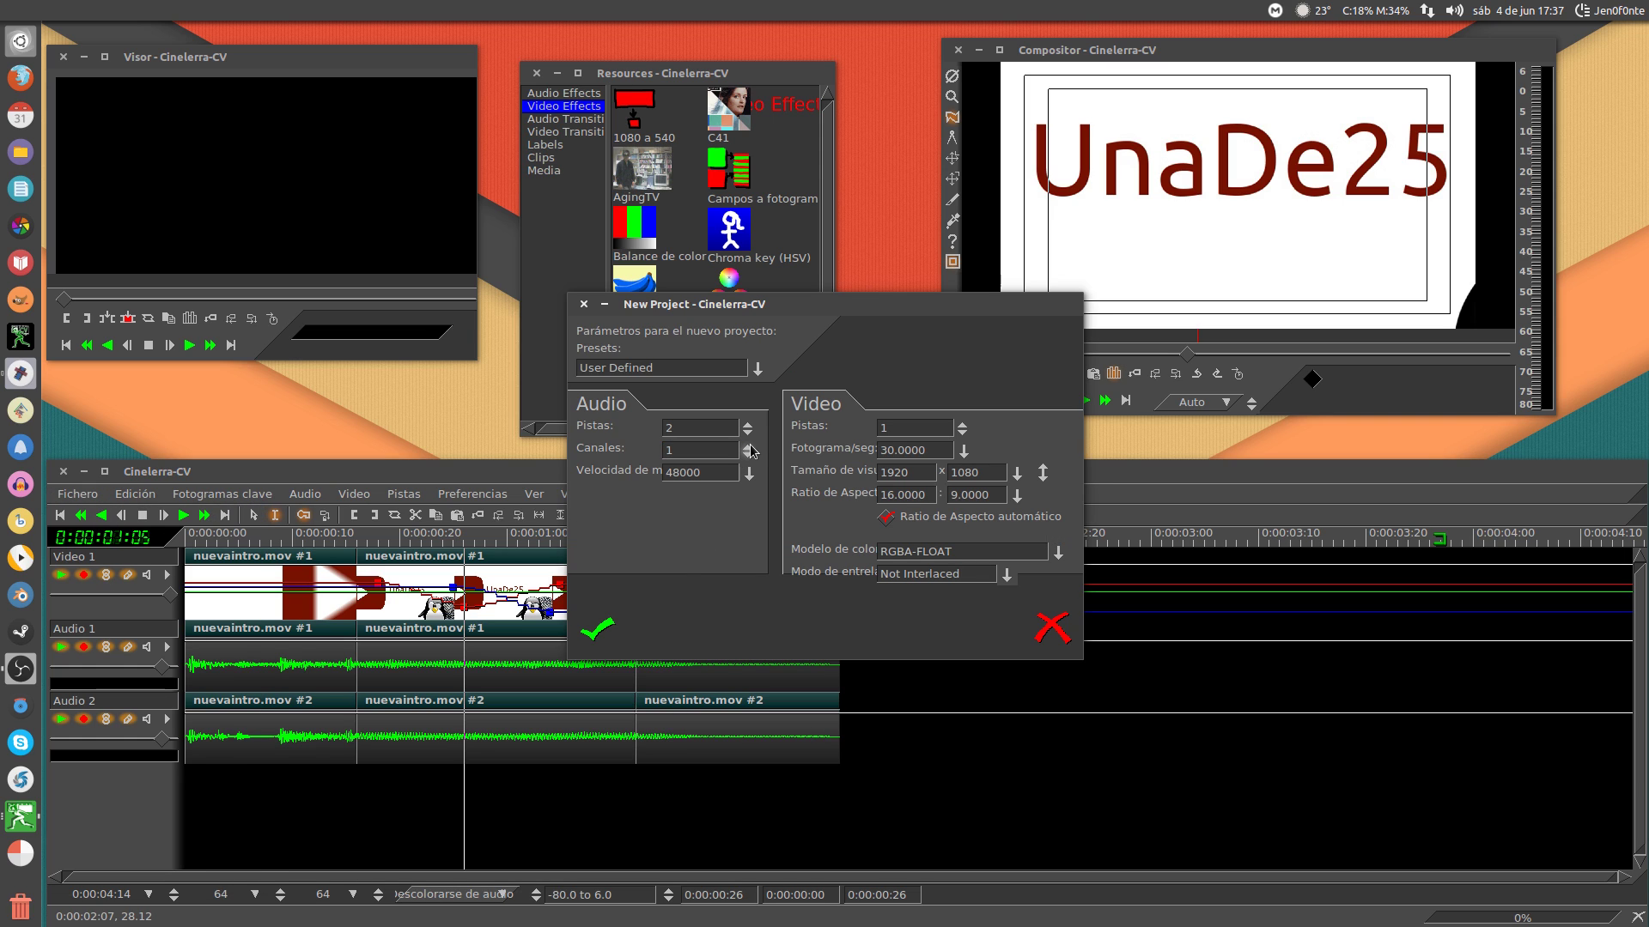
{"action": "left_click", "coordinate": [747, 446]}
{"action": "left_click", "coordinate": [599, 629]}
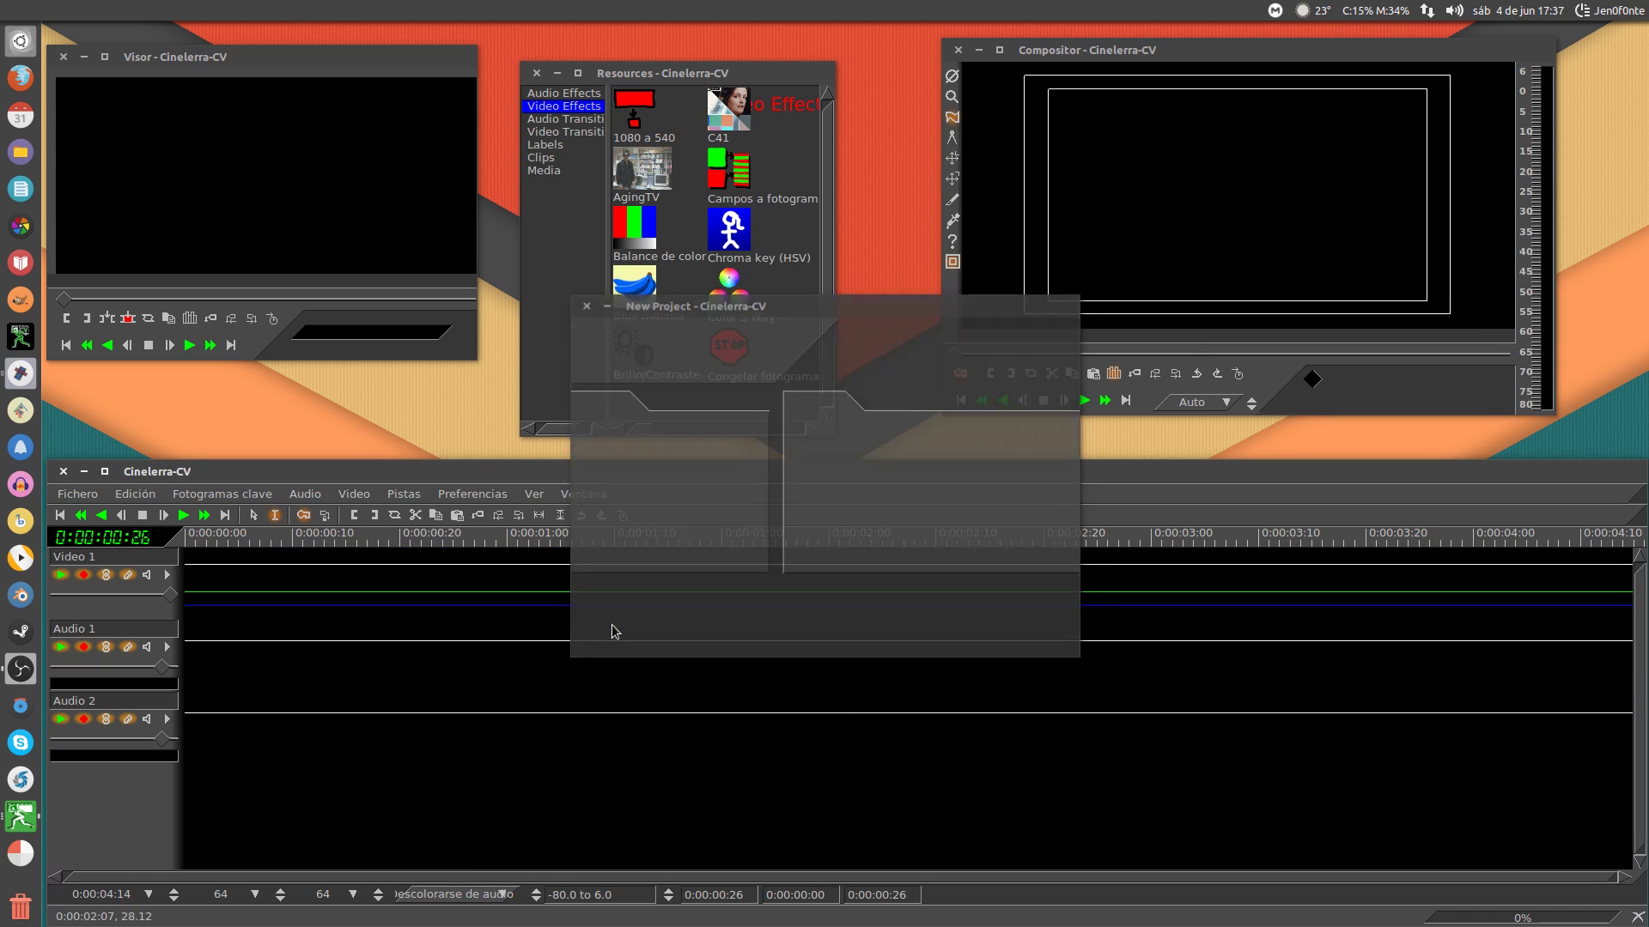
{"action": "left_click", "coordinate": [167, 647]}
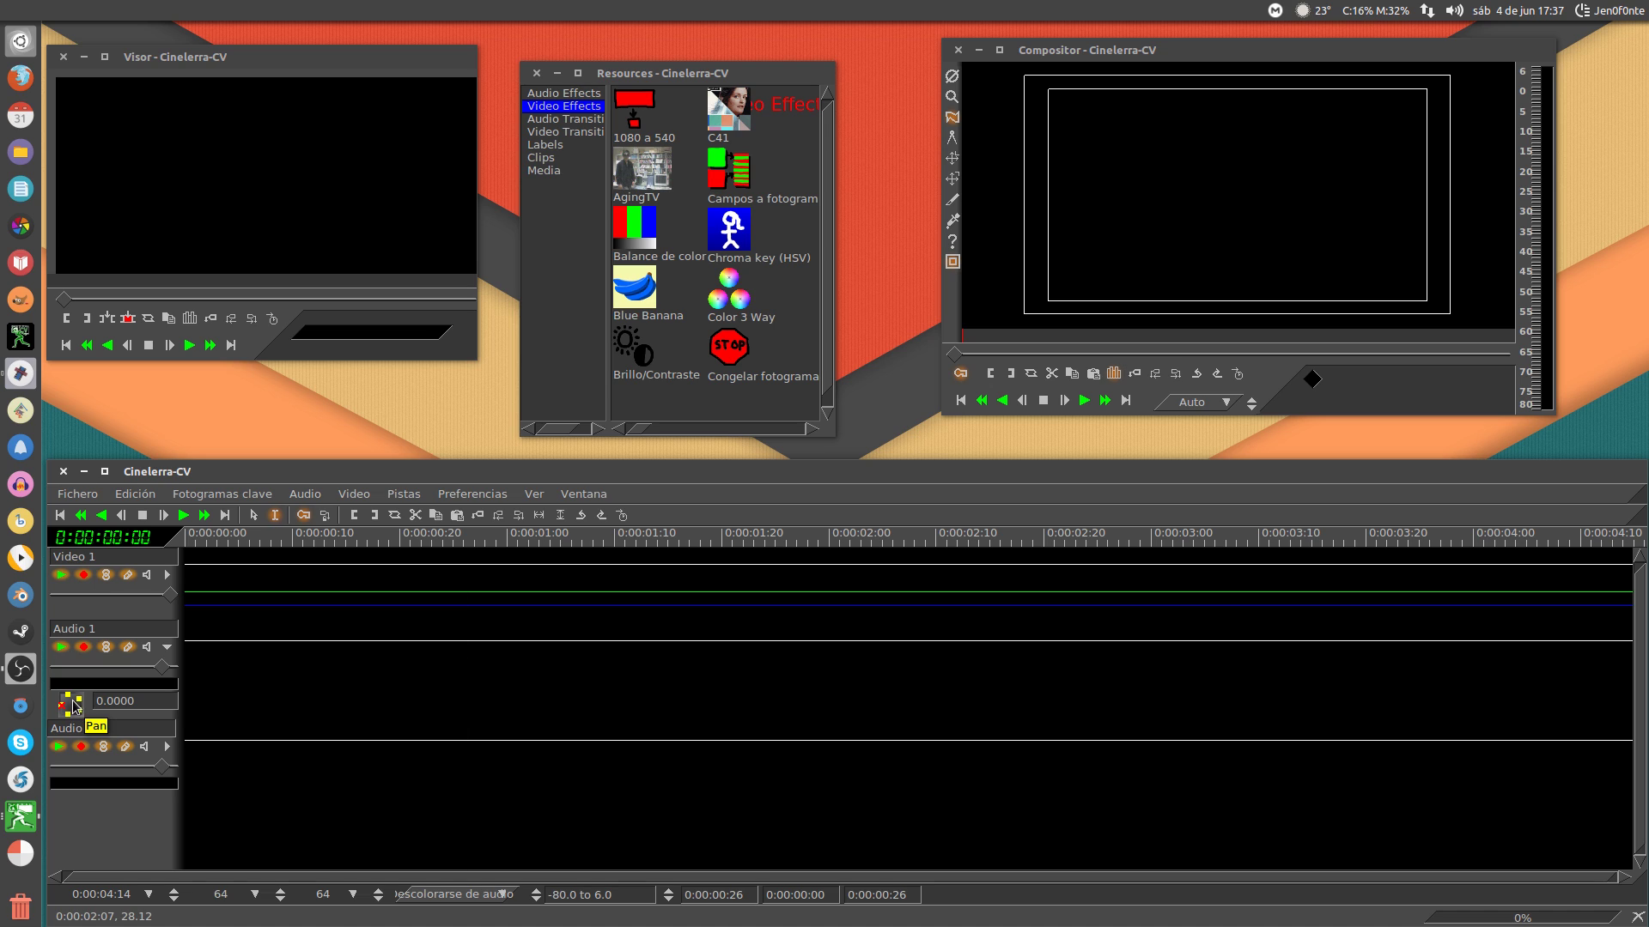
{"action": "left_click", "coordinate": [103, 704]}
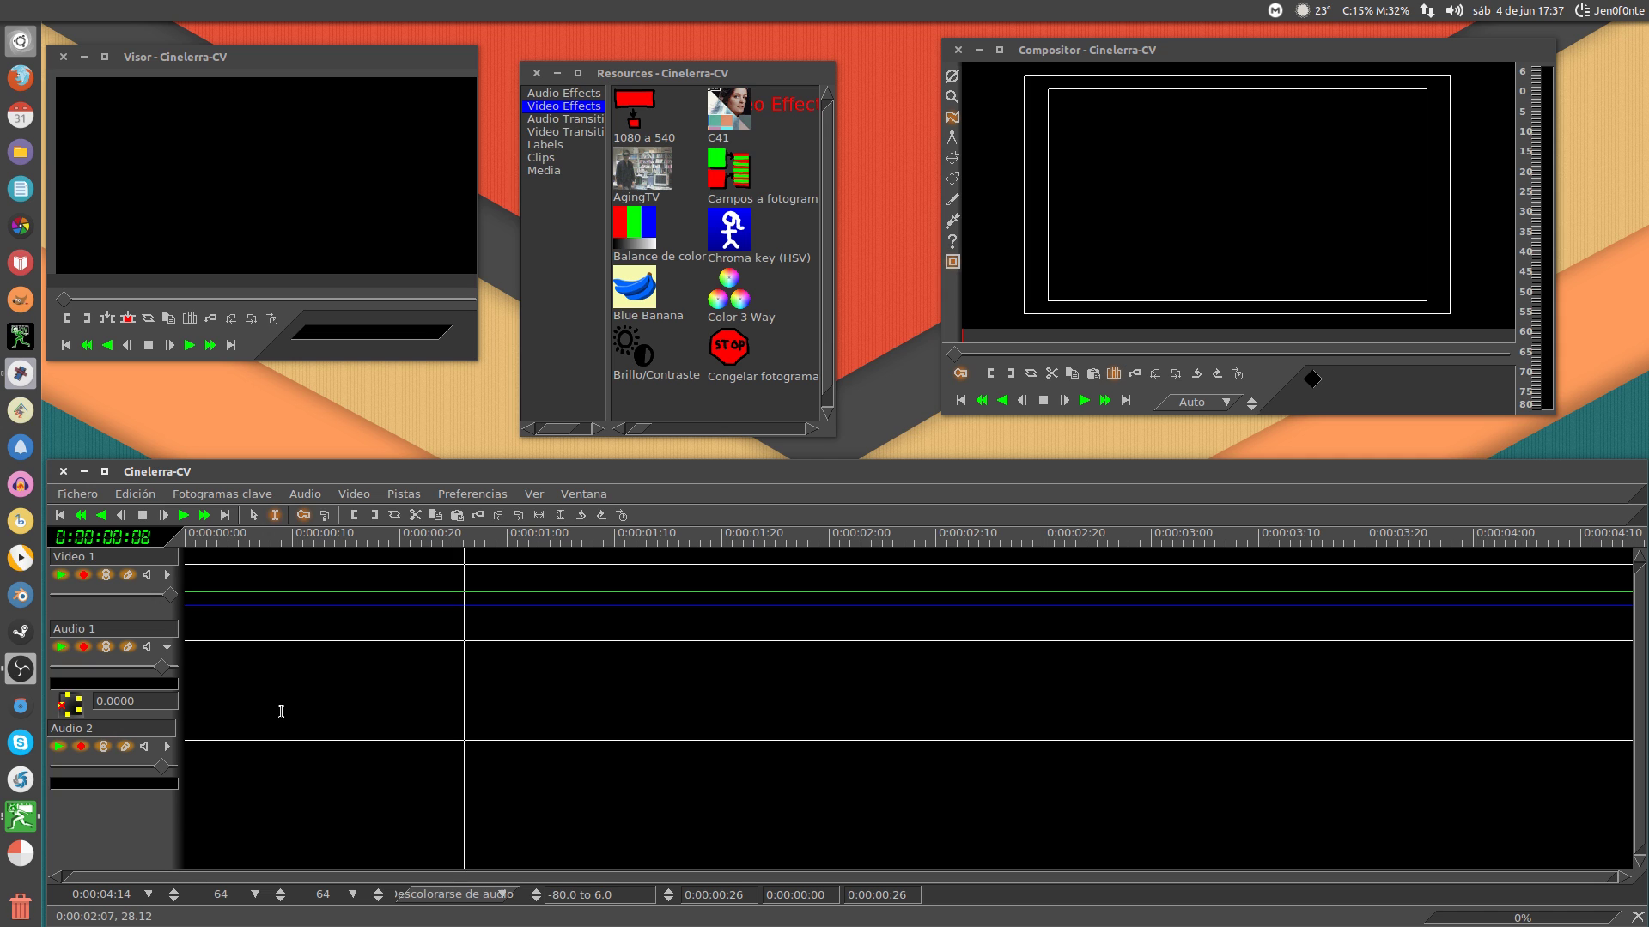
{"action": "key", "text": "alt+Tab"}
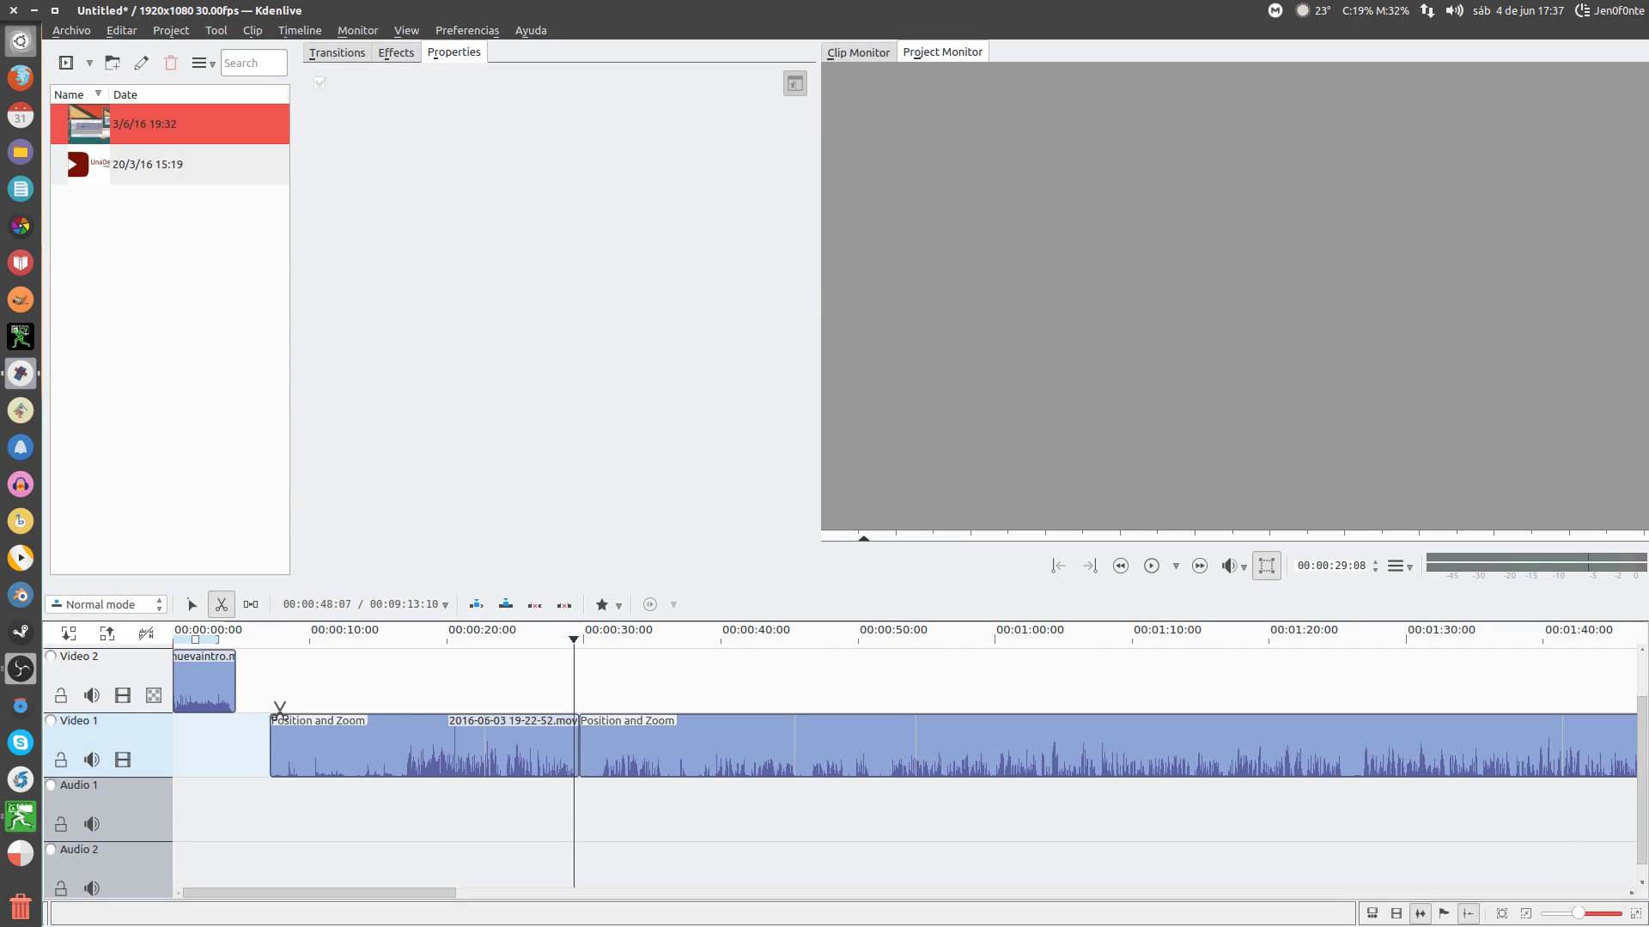
{"action": "left_click", "coordinate": [273, 651]}
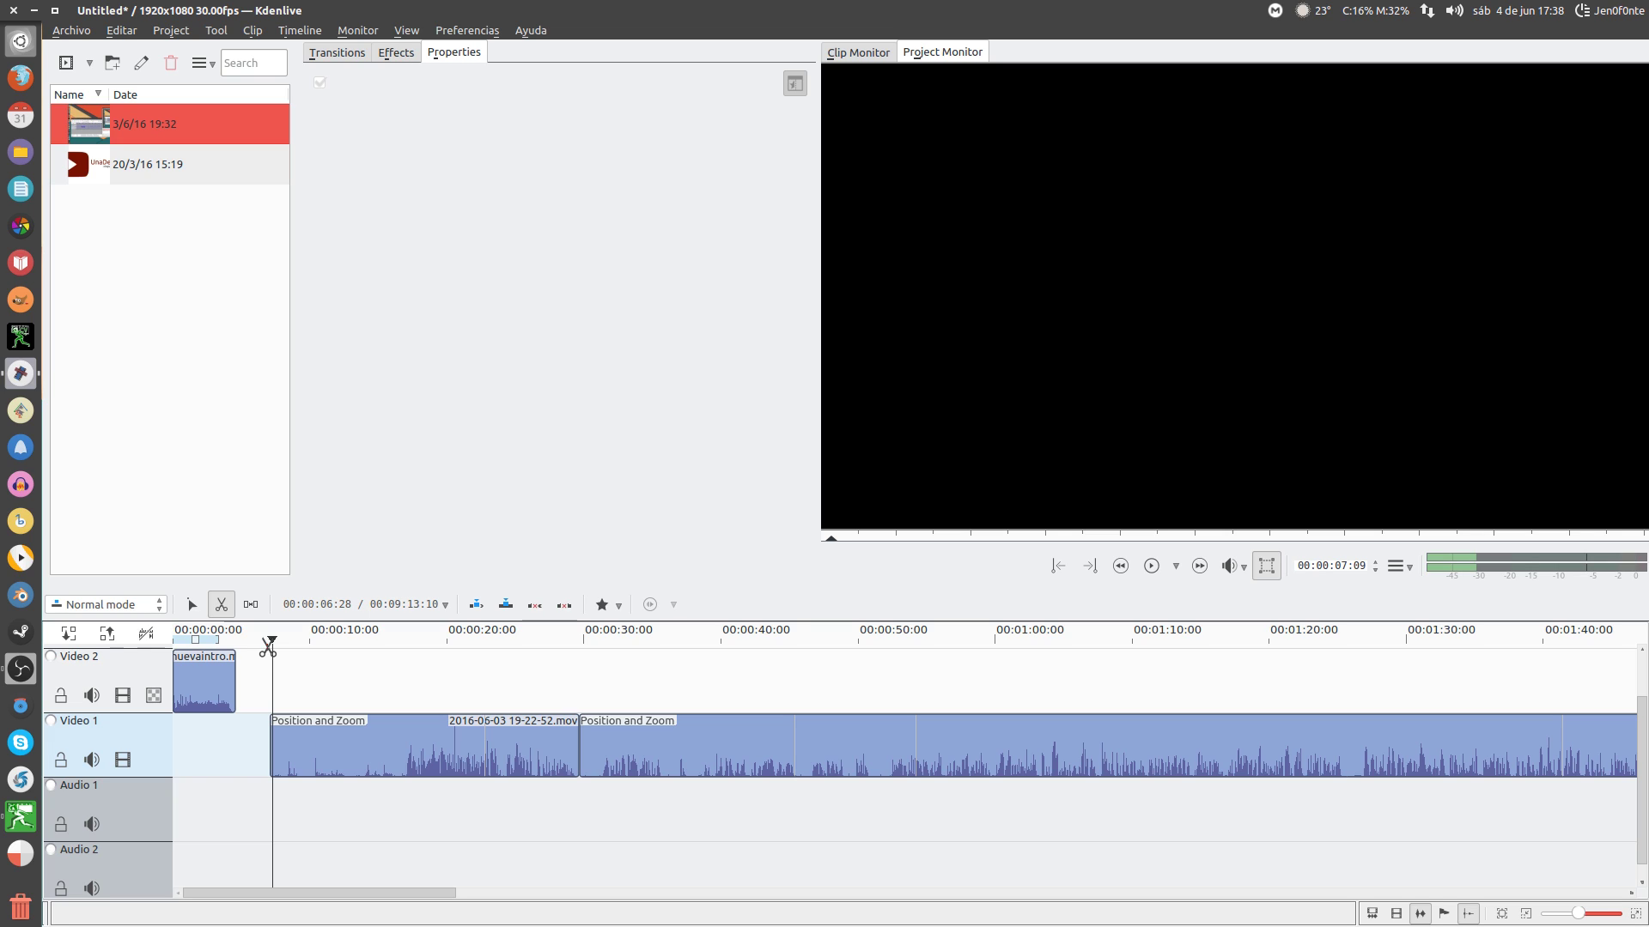
{"action": "key", "text": "s"}
{"action": "left_click", "coordinate": [375, 741]}
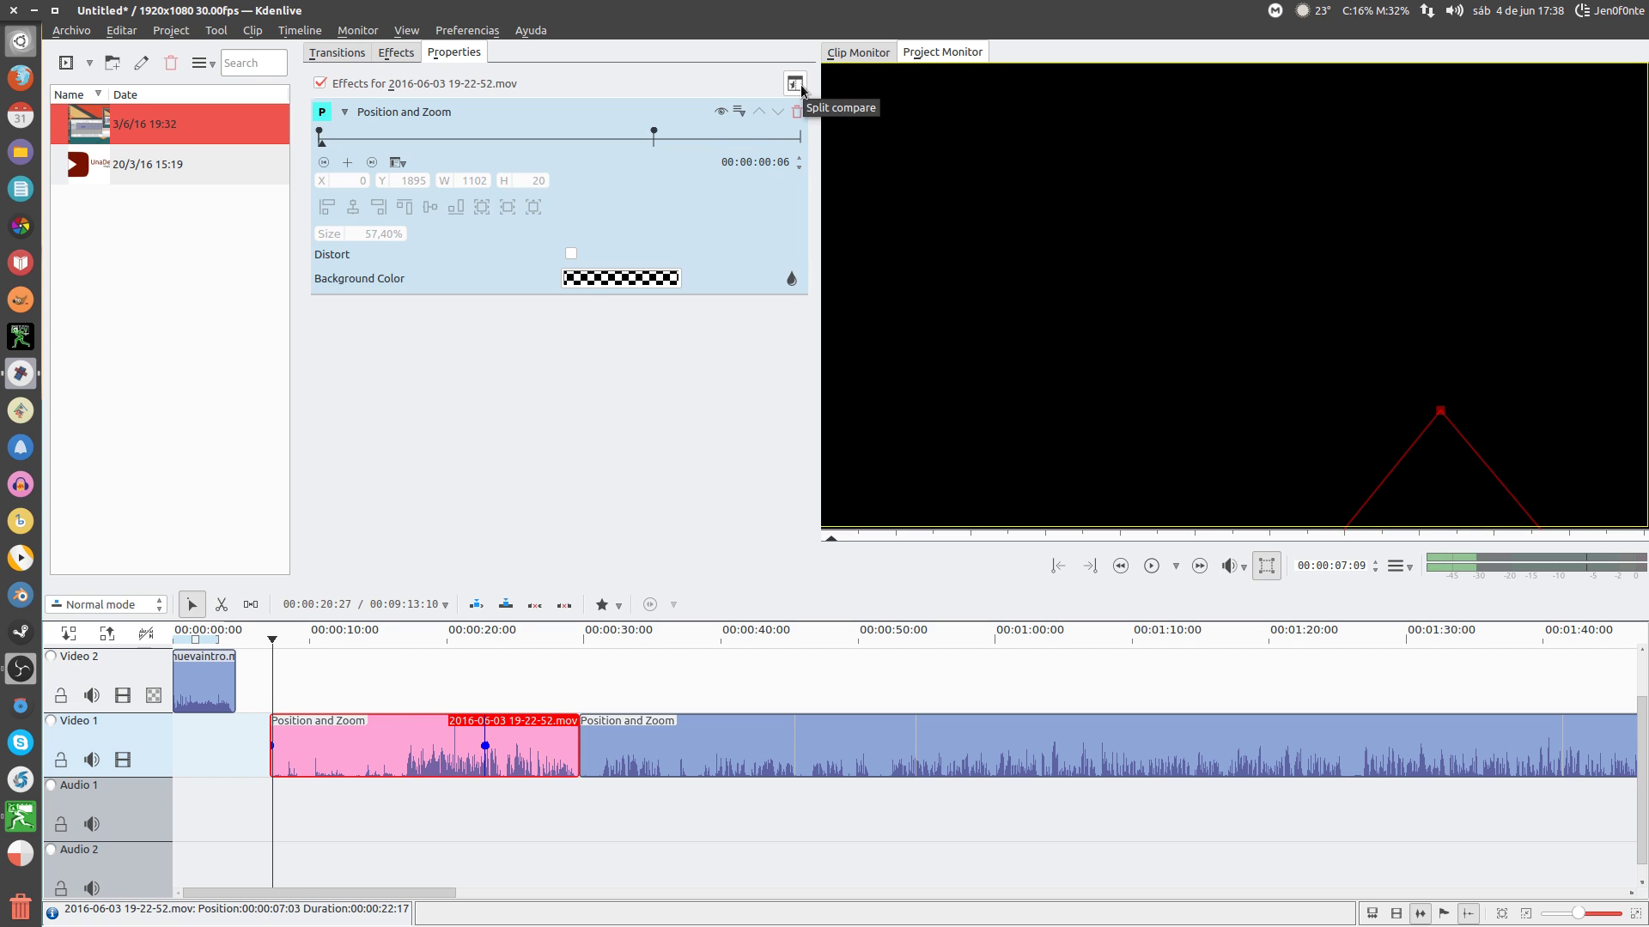
Review the Position and Zoom effect's options and shift the clip's second keyframe slightly forward in time.
{"action": "left_click", "coordinate": [739, 112]}
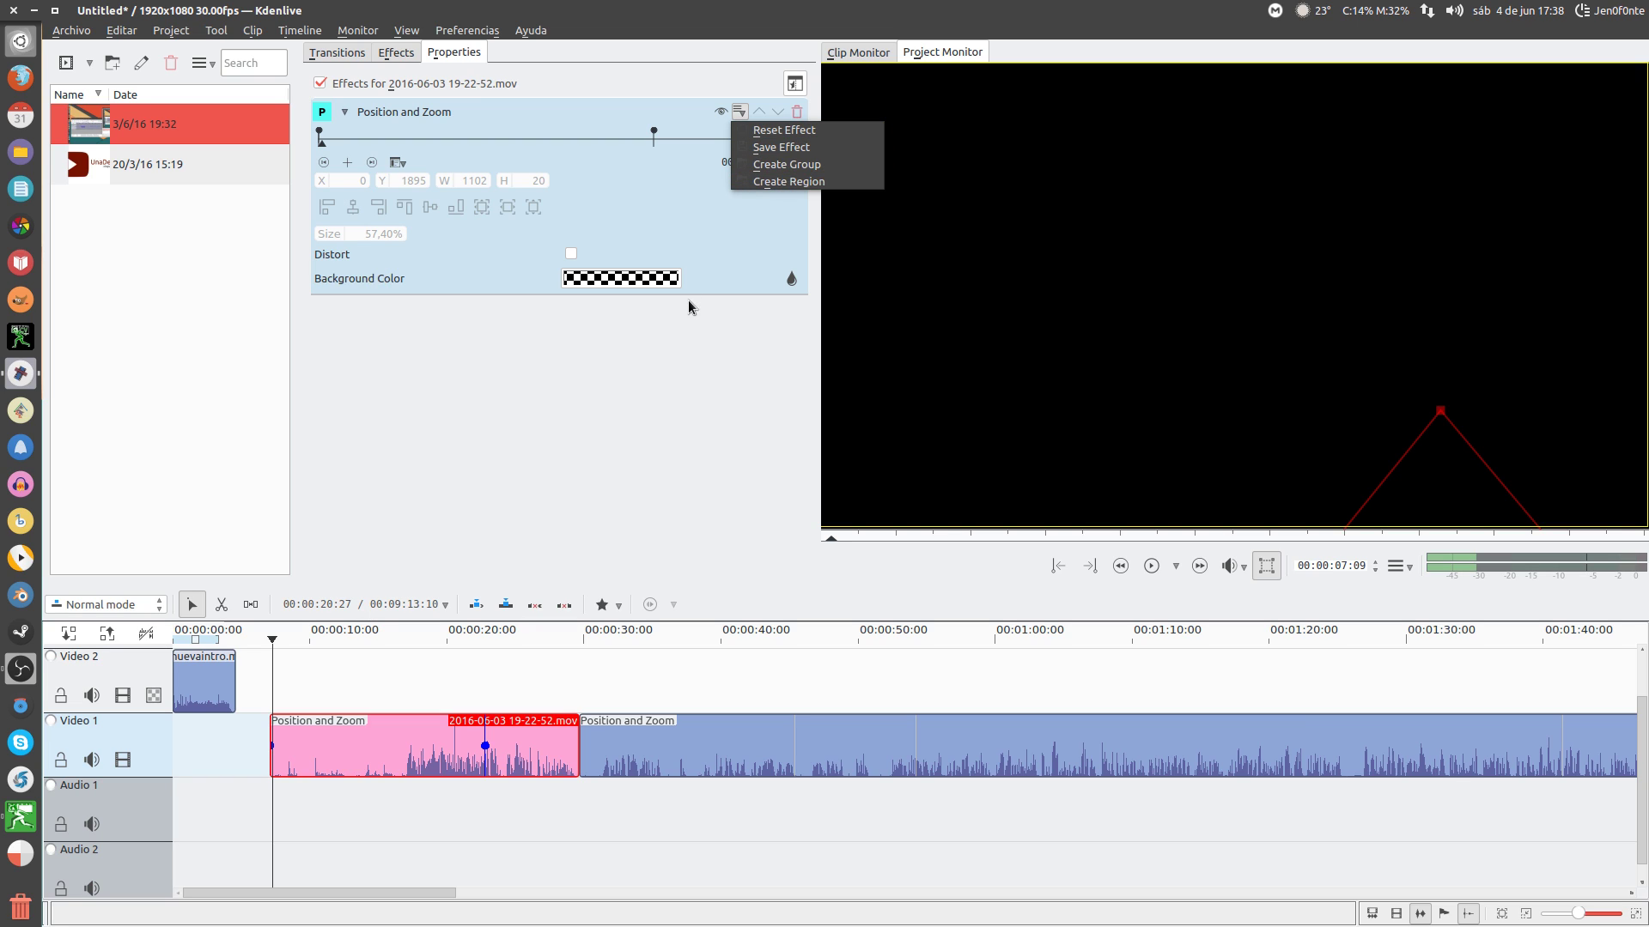
{"action": "left_click", "coordinate": [692, 344]}
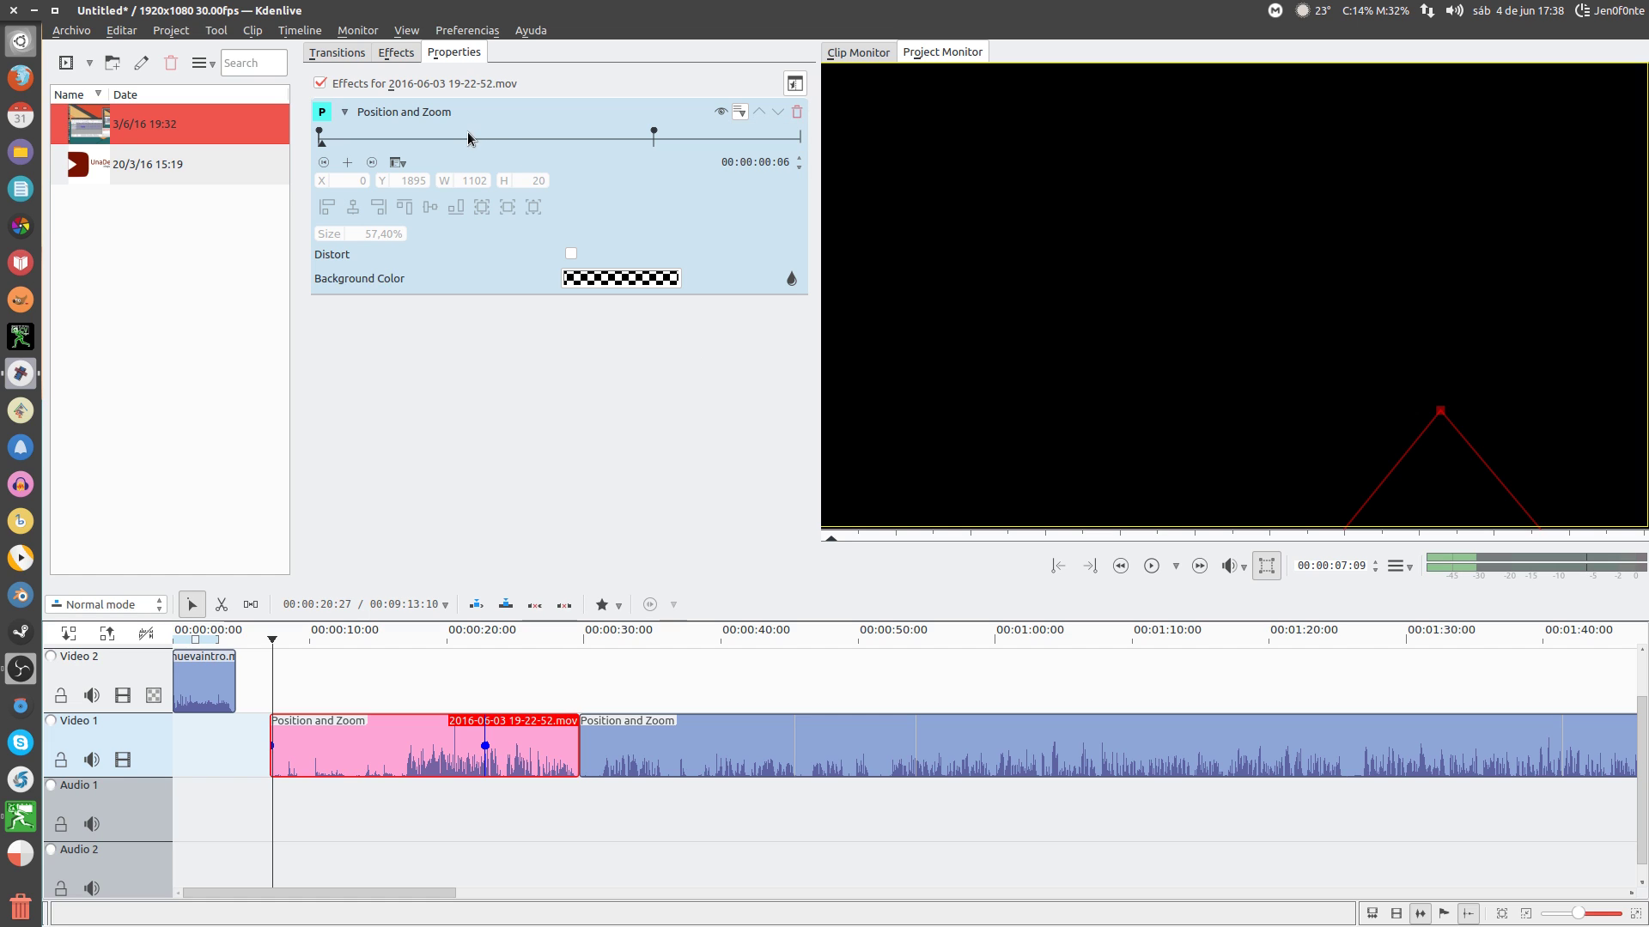
{"action": "left_click", "coordinate": [739, 111]}
{"action": "left_click", "coordinate": [739, 112]}
{"action": "left_click_drag", "start_coordinate": [486, 746], "coordinate": [503, 746]}
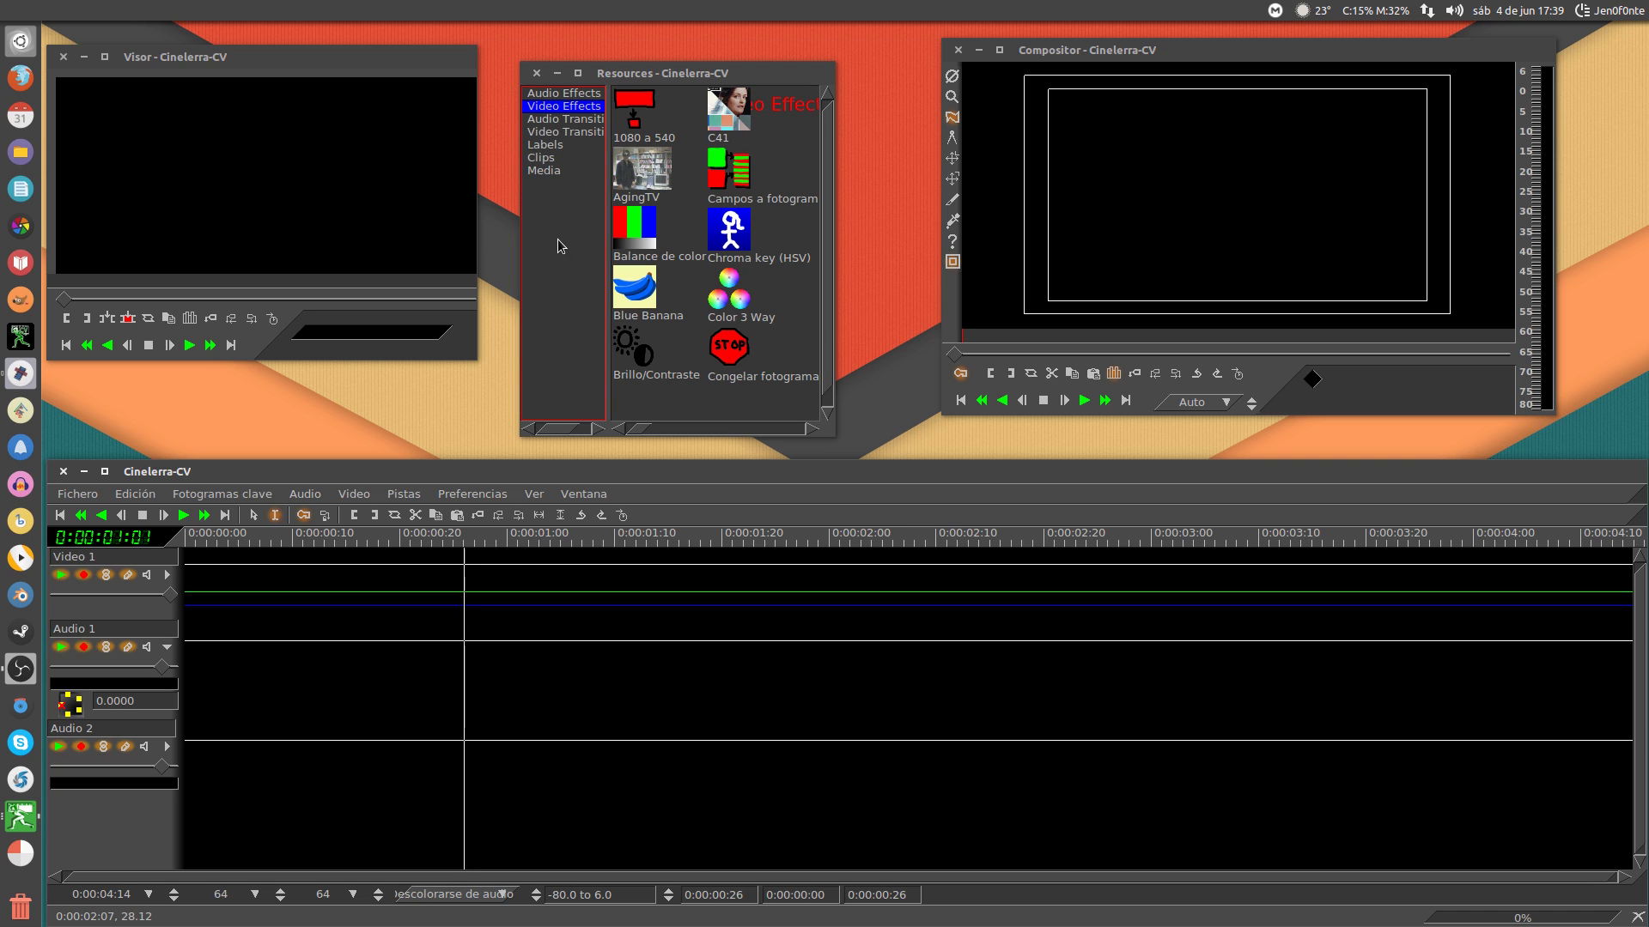
Switch to Cinelerra-CV and browse the video transitions and video effects among its resources.
{"action": "left_click", "coordinate": [563, 131]}
{"action": "left_click", "coordinate": [564, 106]}
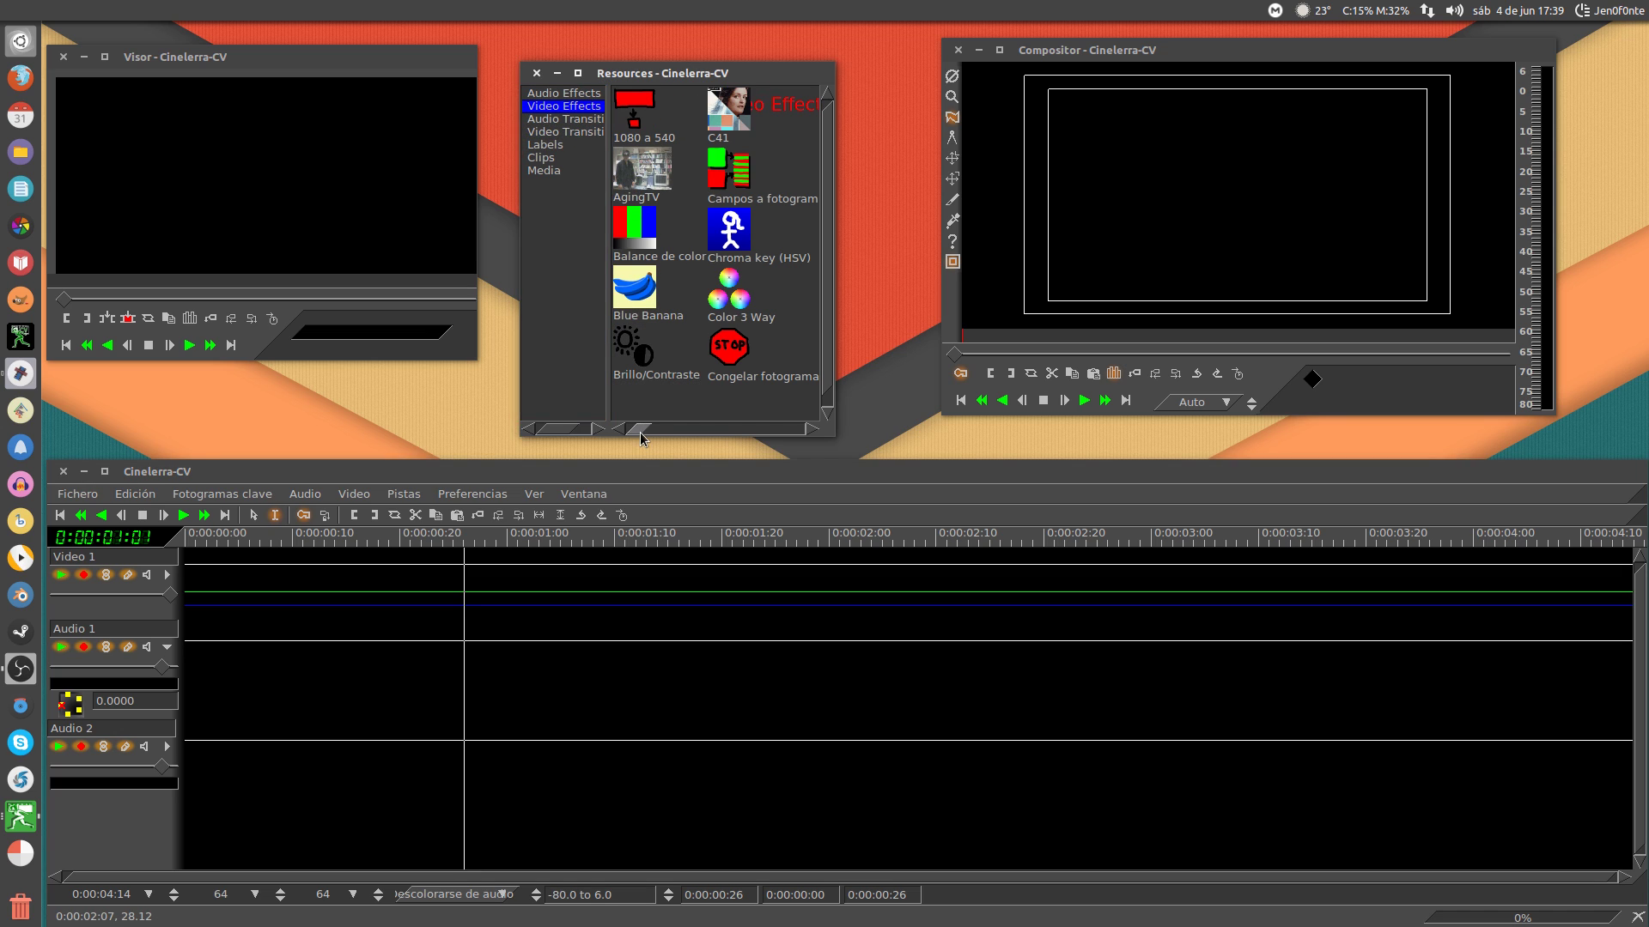
{"action": "mouse_move", "coordinate": [641, 431]}
{"action": "left_mouse_down"}
{"action": "mouse_move", "coordinate": [791, 433]}
{"action": "mouse_move", "coordinate": [636, 431]}
{"action": "left_mouse_up"}
Switch to Kdenlive and examine the video effects under Colour correction, Colour, Artistic, Analysis and data, and Alpha manipulation.
{"action": "key", "text": "alt+Tab"}
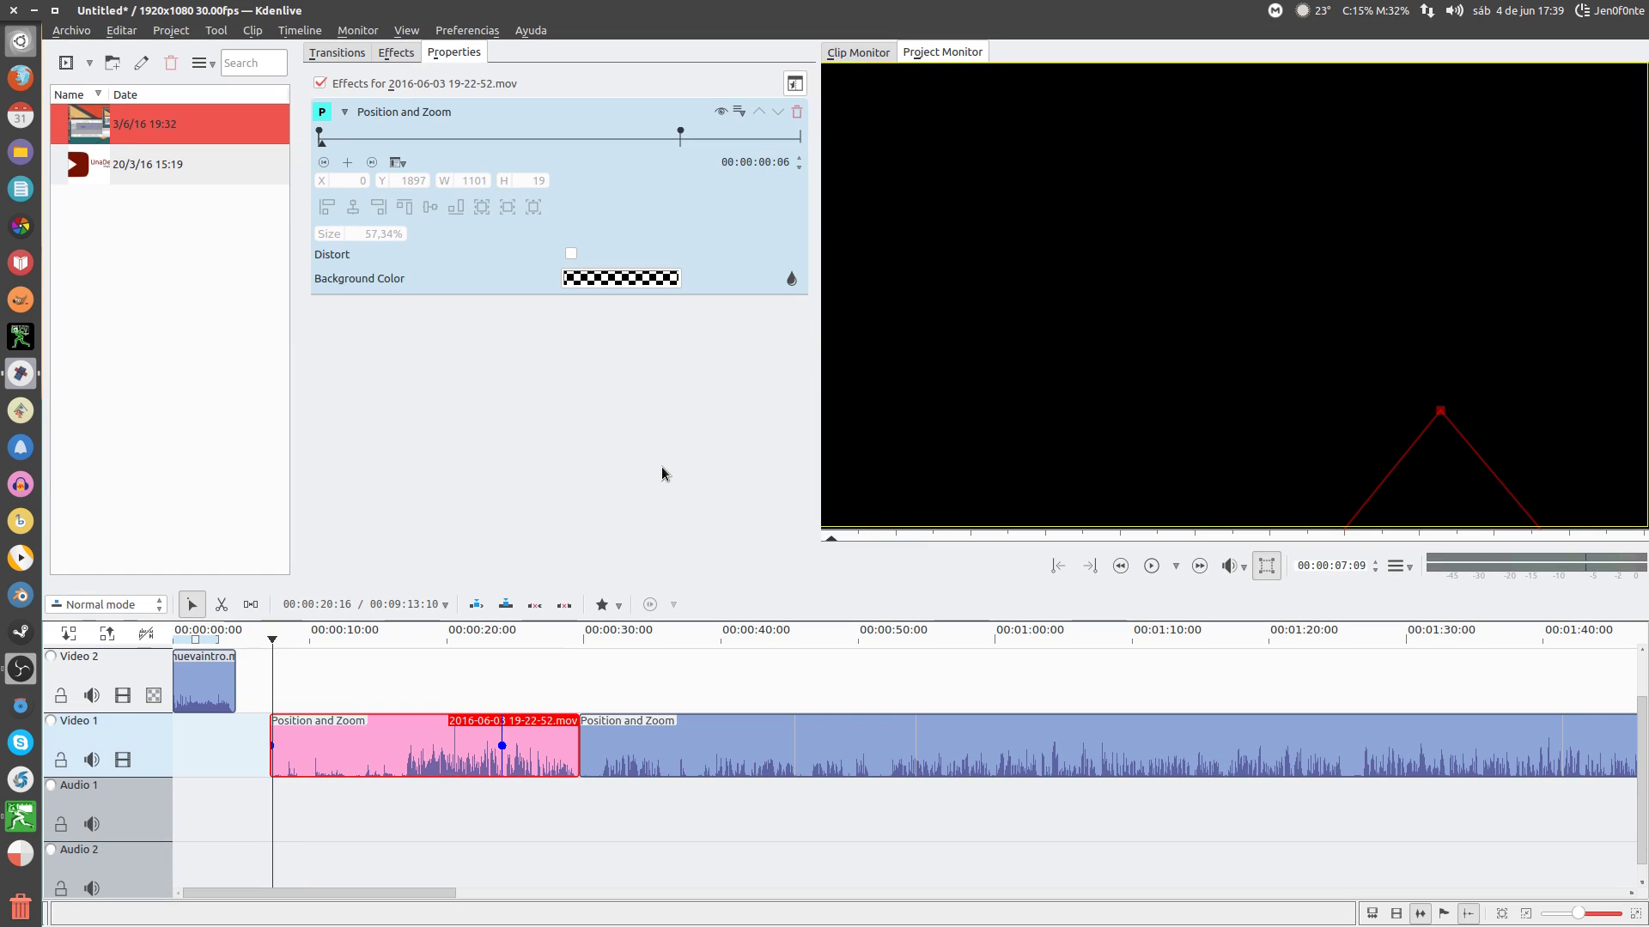
{"action": "left_click", "coordinate": [404, 56]}
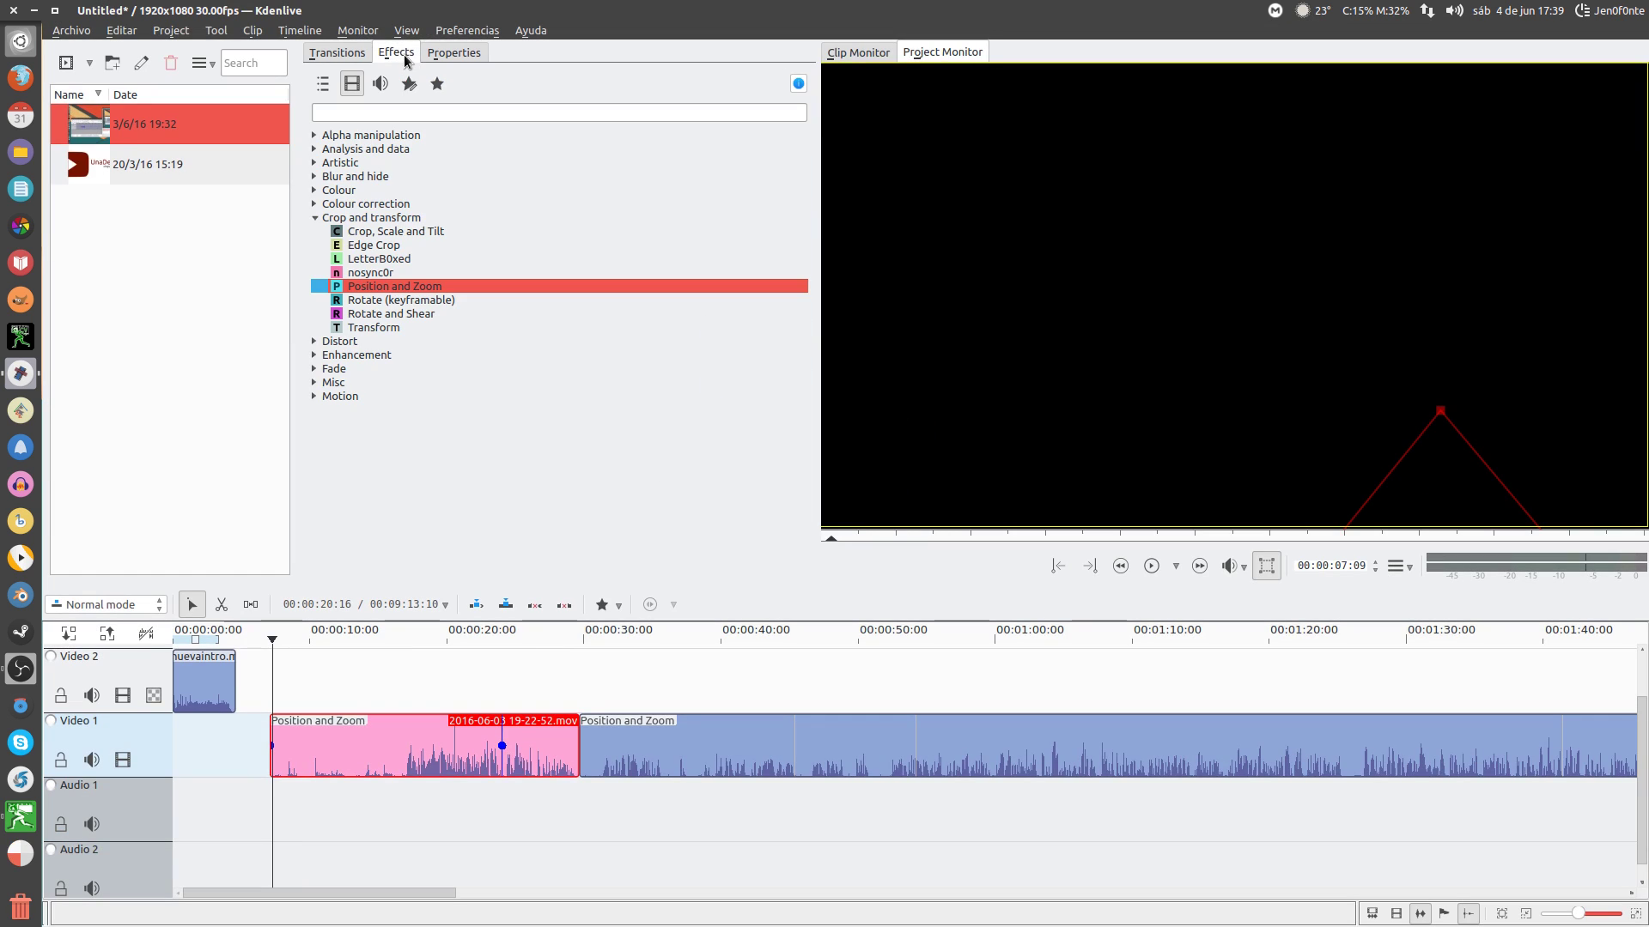
{"action": "left_click", "coordinate": [314, 203]}
{"action": "left_click", "coordinate": [315, 189]}
{"action": "left_click", "coordinate": [313, 164]}
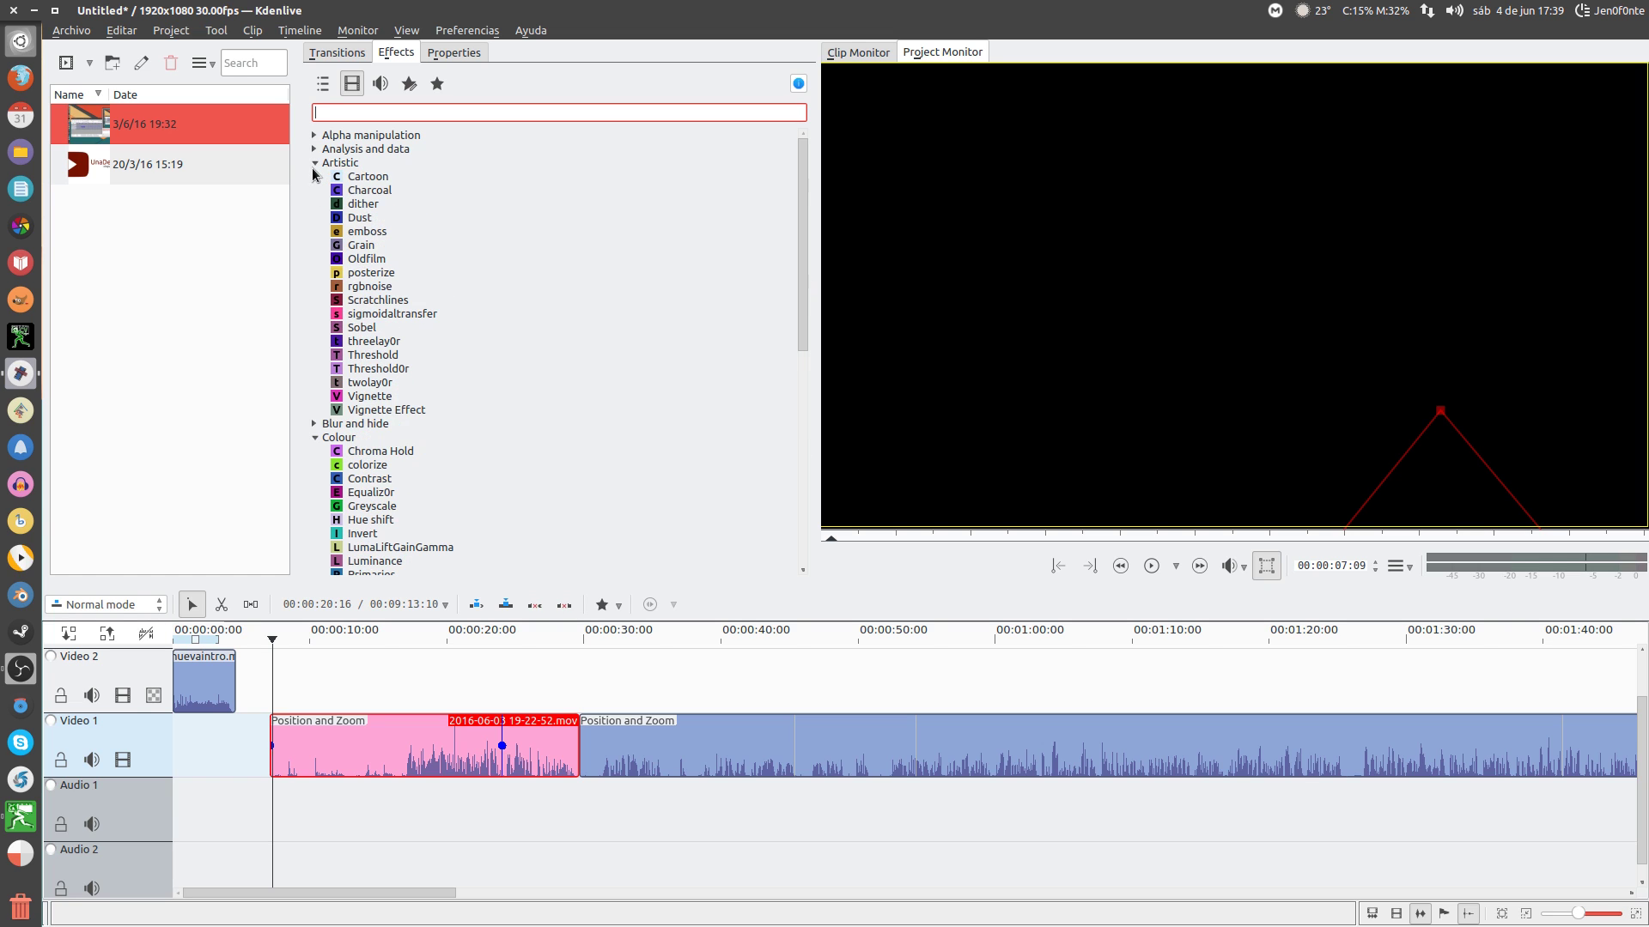
{"action": "left_click", "coordinate": [314, 149]}
{"action": "left_click", "coordinate": [315, 136]}
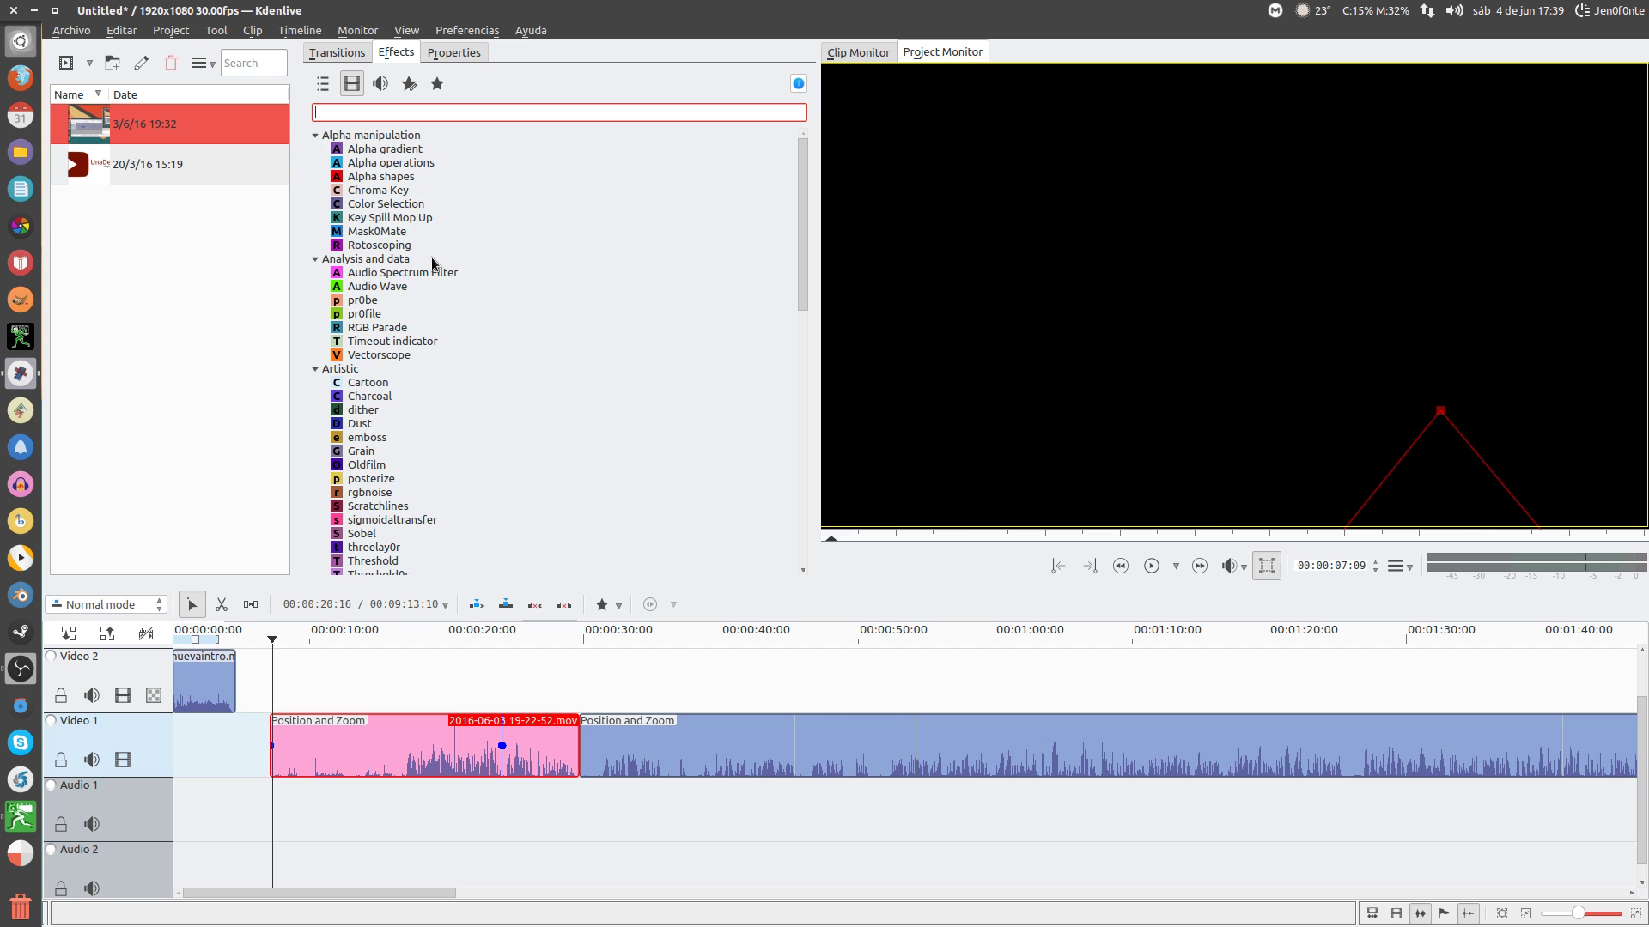
Examine the remaining video effects under Distort, Enhancement, Fade, Misc and Motion.
{"action": "scroll", "coordinate": [431, 256], "scroll_direction": "down", "scroll_amount": 20}
{"action": "left_click", "coordinate": [348, 462]}
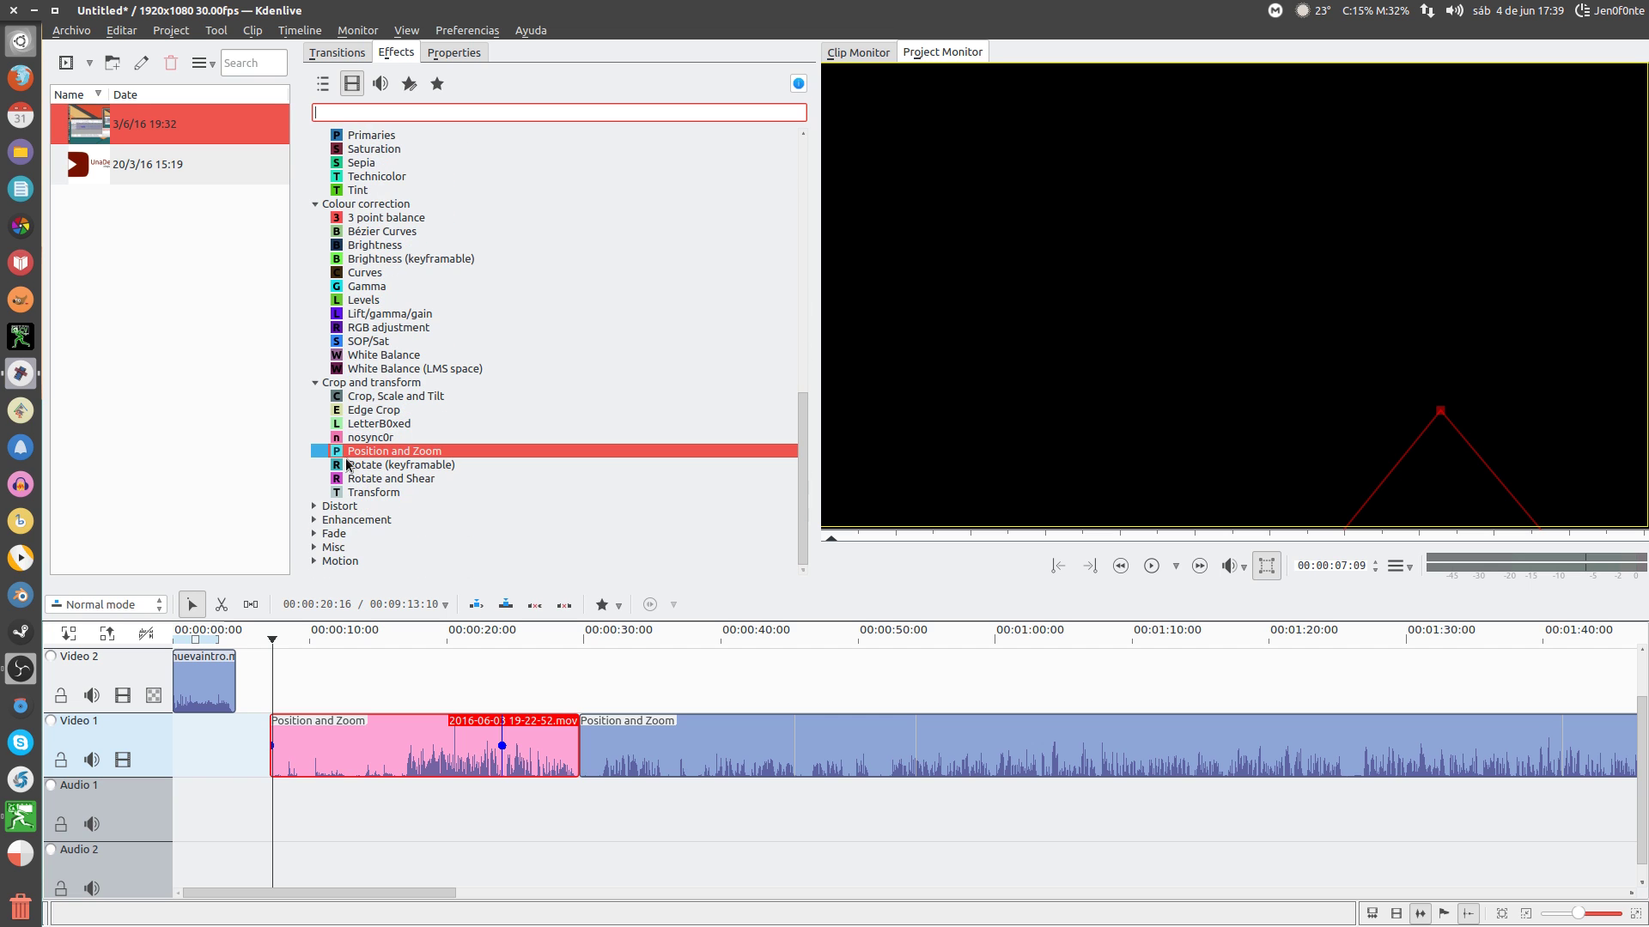
{"action": "left_click", "coordinate": [314, 506]}
{"action": "scroll", "coordinate": [391, 488], "scroll_direction": "down", "scroll_amount": 3}
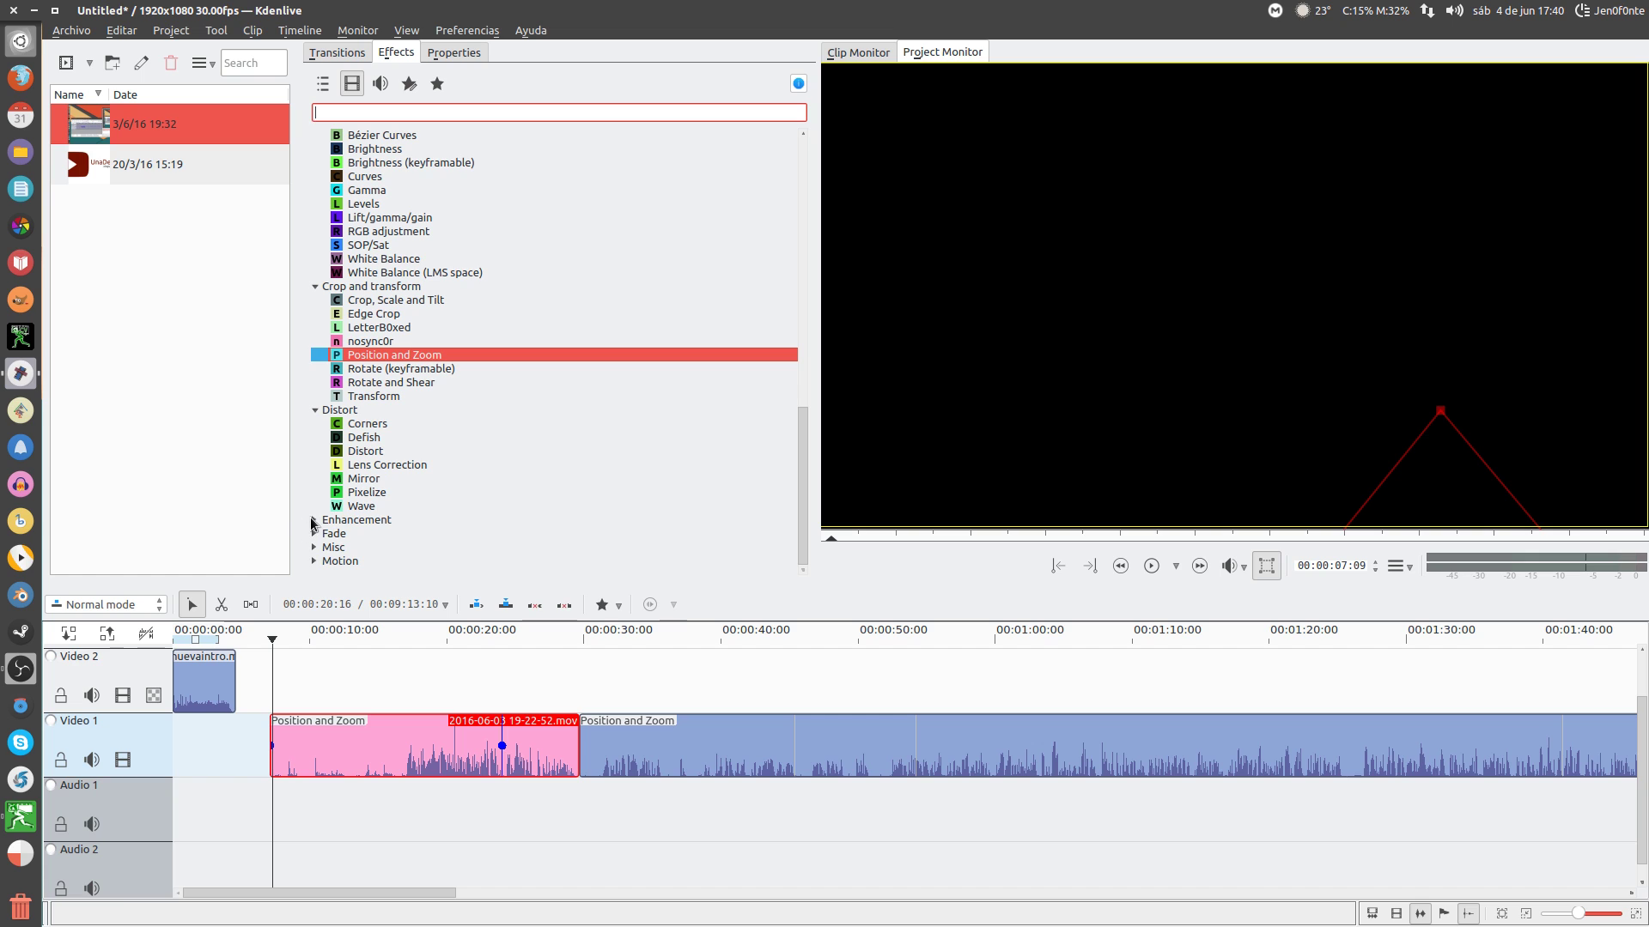
{"action": "left_click", "coordinate": [314, 519]}
{"action": "scroll", "coordinate": [347, 534], "scroll_direction": "down", "scroll_amount": 2}
{"action": "left_click", "coordinate": [347, 534]}
{"action": "scroll", "coordinate": [383, 531], "scroll_direction": "down", "scroll_amount": 1}
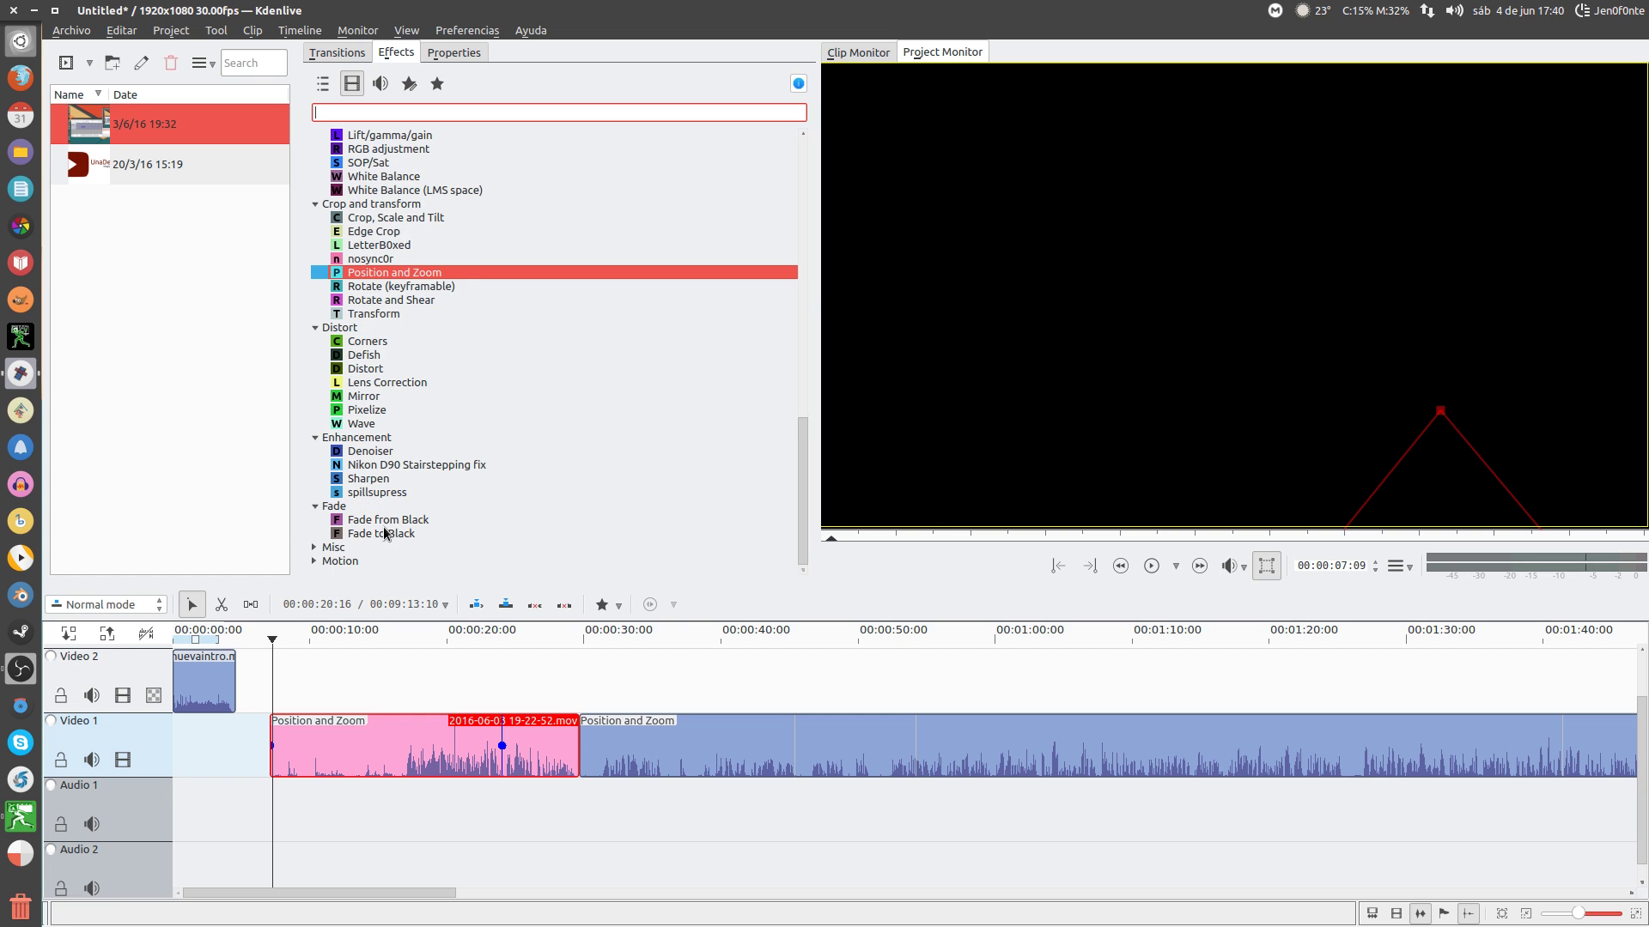
{"action": "left_click", "coordinate": [315, 547]}
{"action": "scroll", "coordinate": [383, 528], "scroll_direction": "down", "scroll_amount": 14}
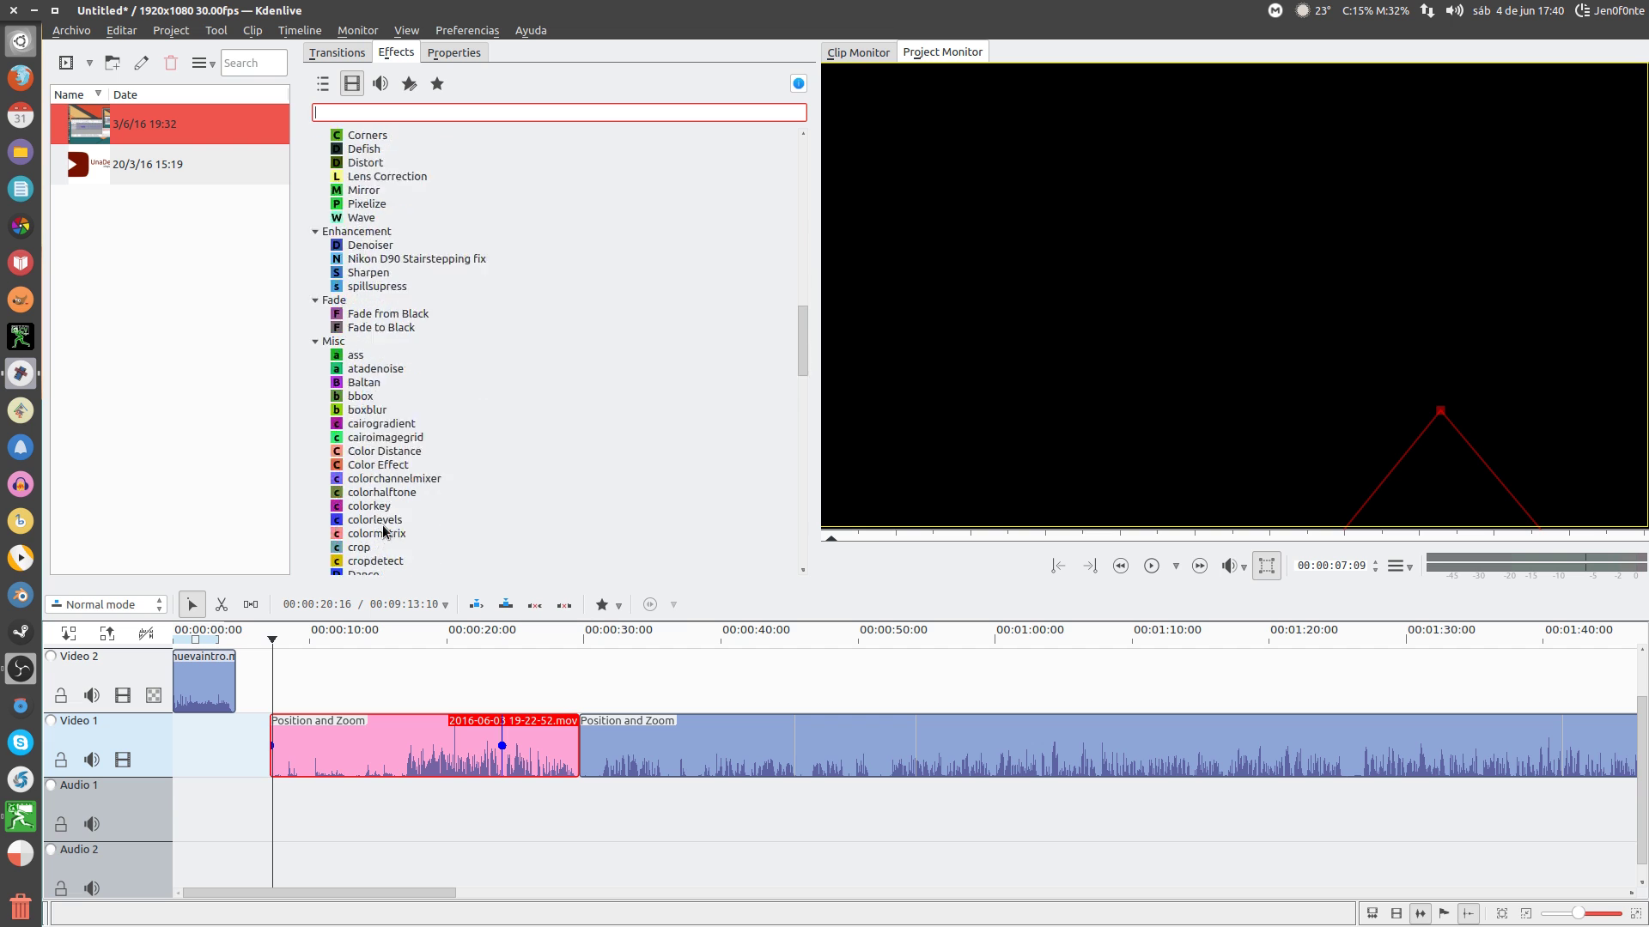
{"action": "scroll", "coordinate": [383, 523], "scroll_direction": "down", "scroll_amount": 20}
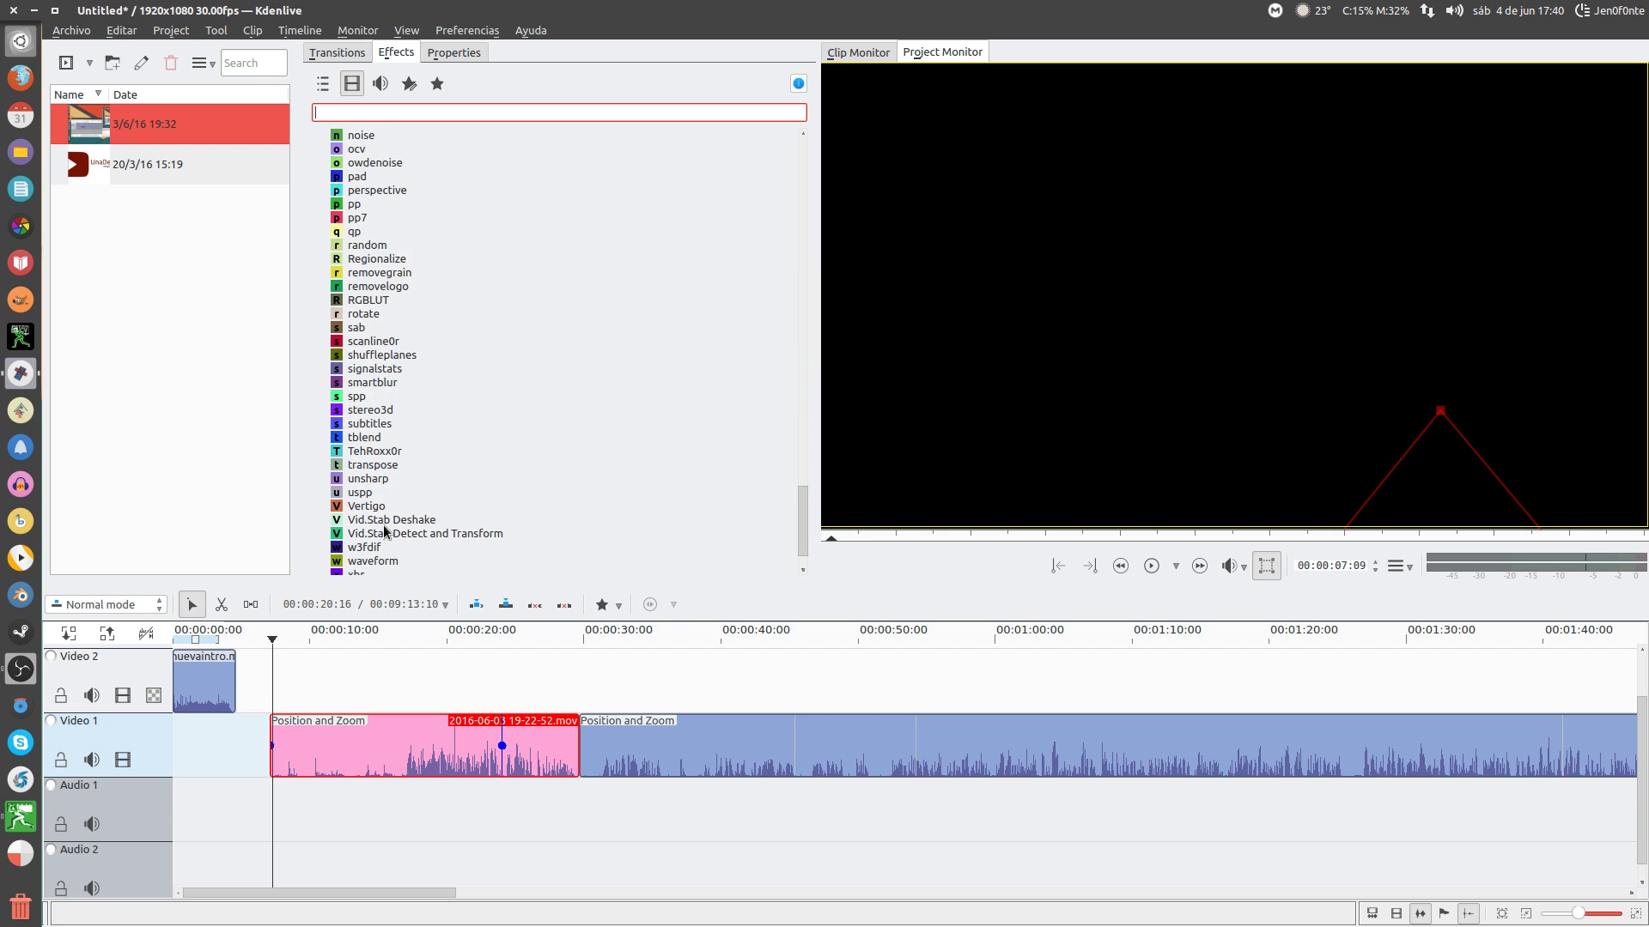
{"action": "left_click", "coordinate": [314, 561]}
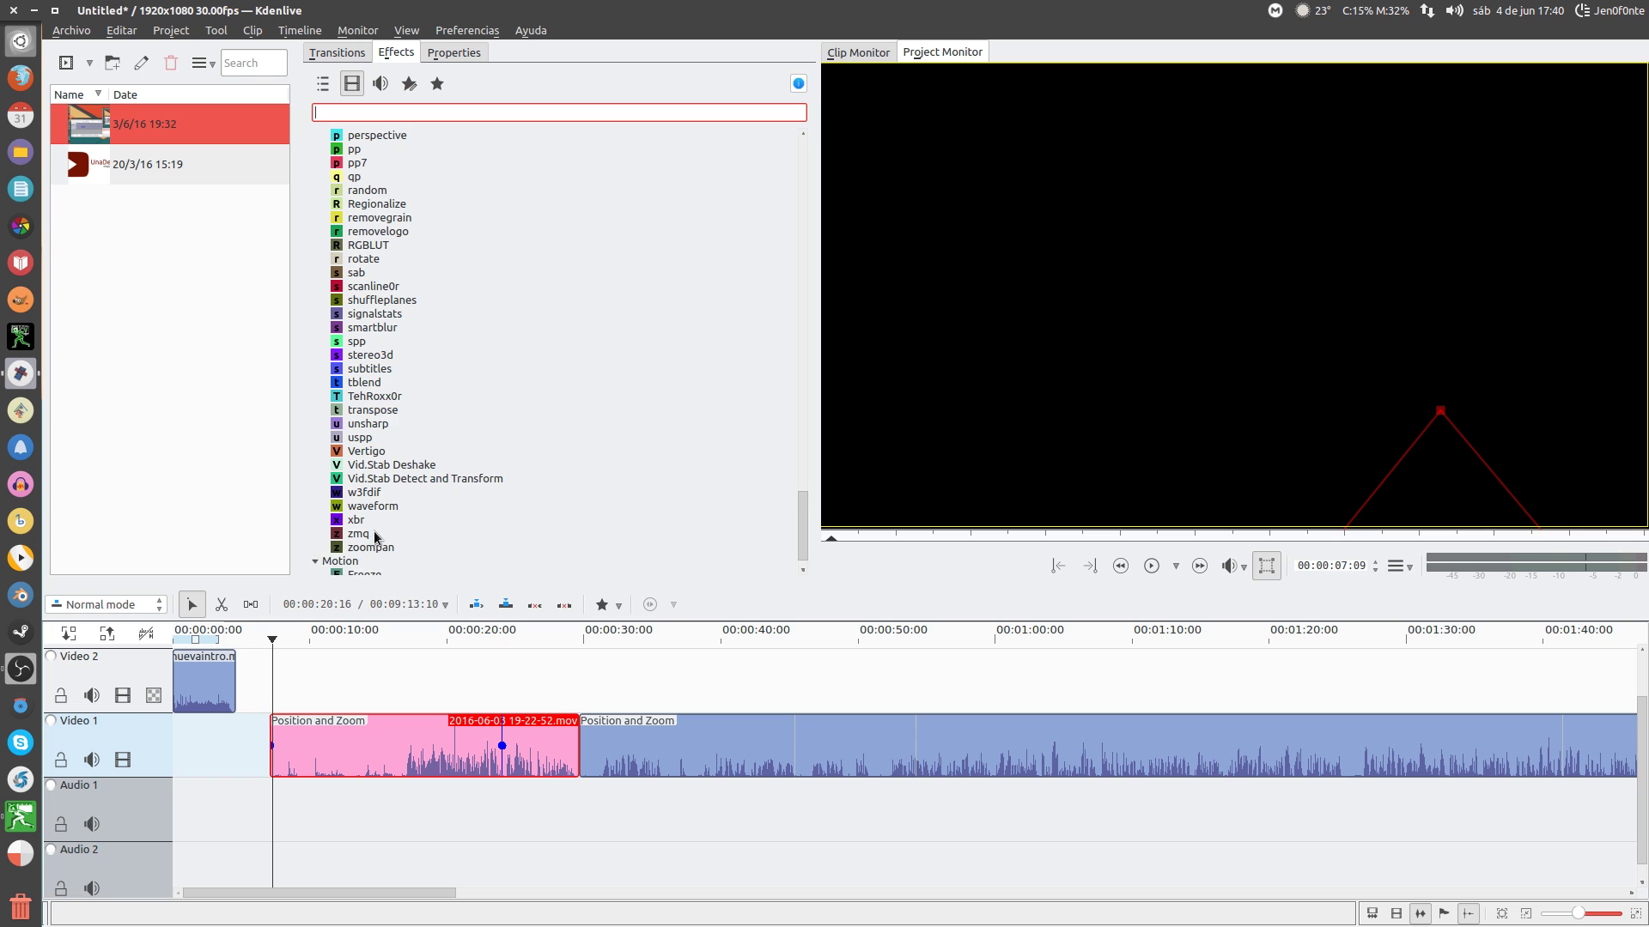
{"action": "scroll", "coordinate": [386, 532], "scroll_direction": "down", "scroll_amount": 1}
List all effects instead of only the video ones and review the available transitions.
{"action": "left_click", "coordinate": [324, 86]}
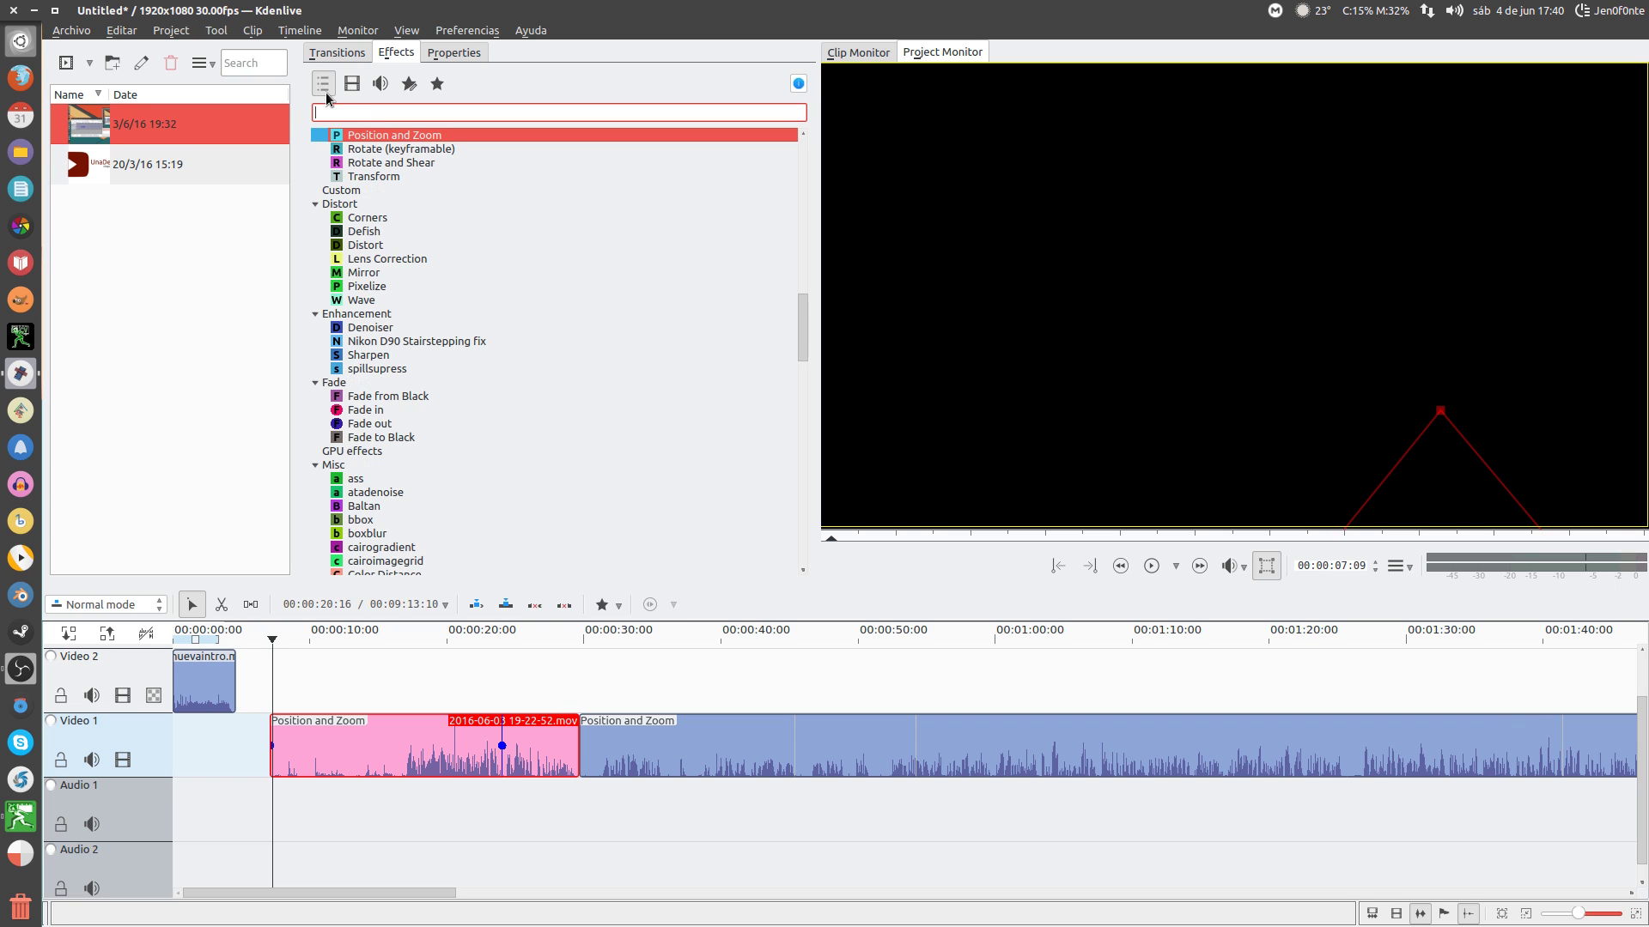
{"action": "left_click", "coordinate": [344, 52]}
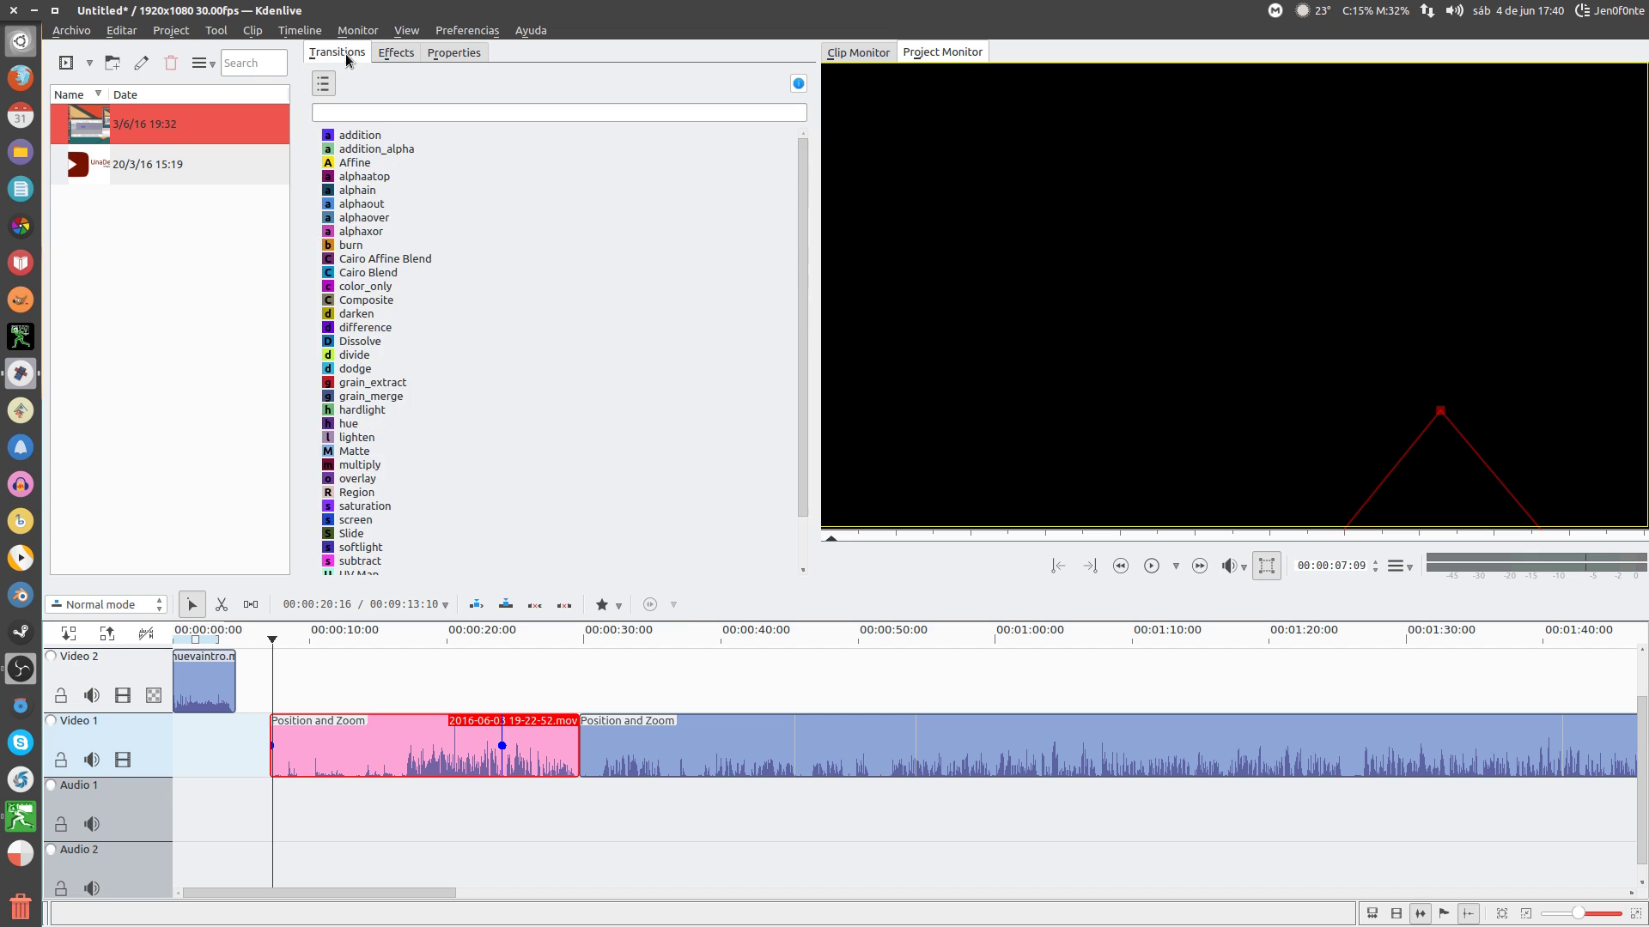
{"action": "scroll", "coordinate": [421, 217], "scroll_direction": "down", "scroll_amount": 1}
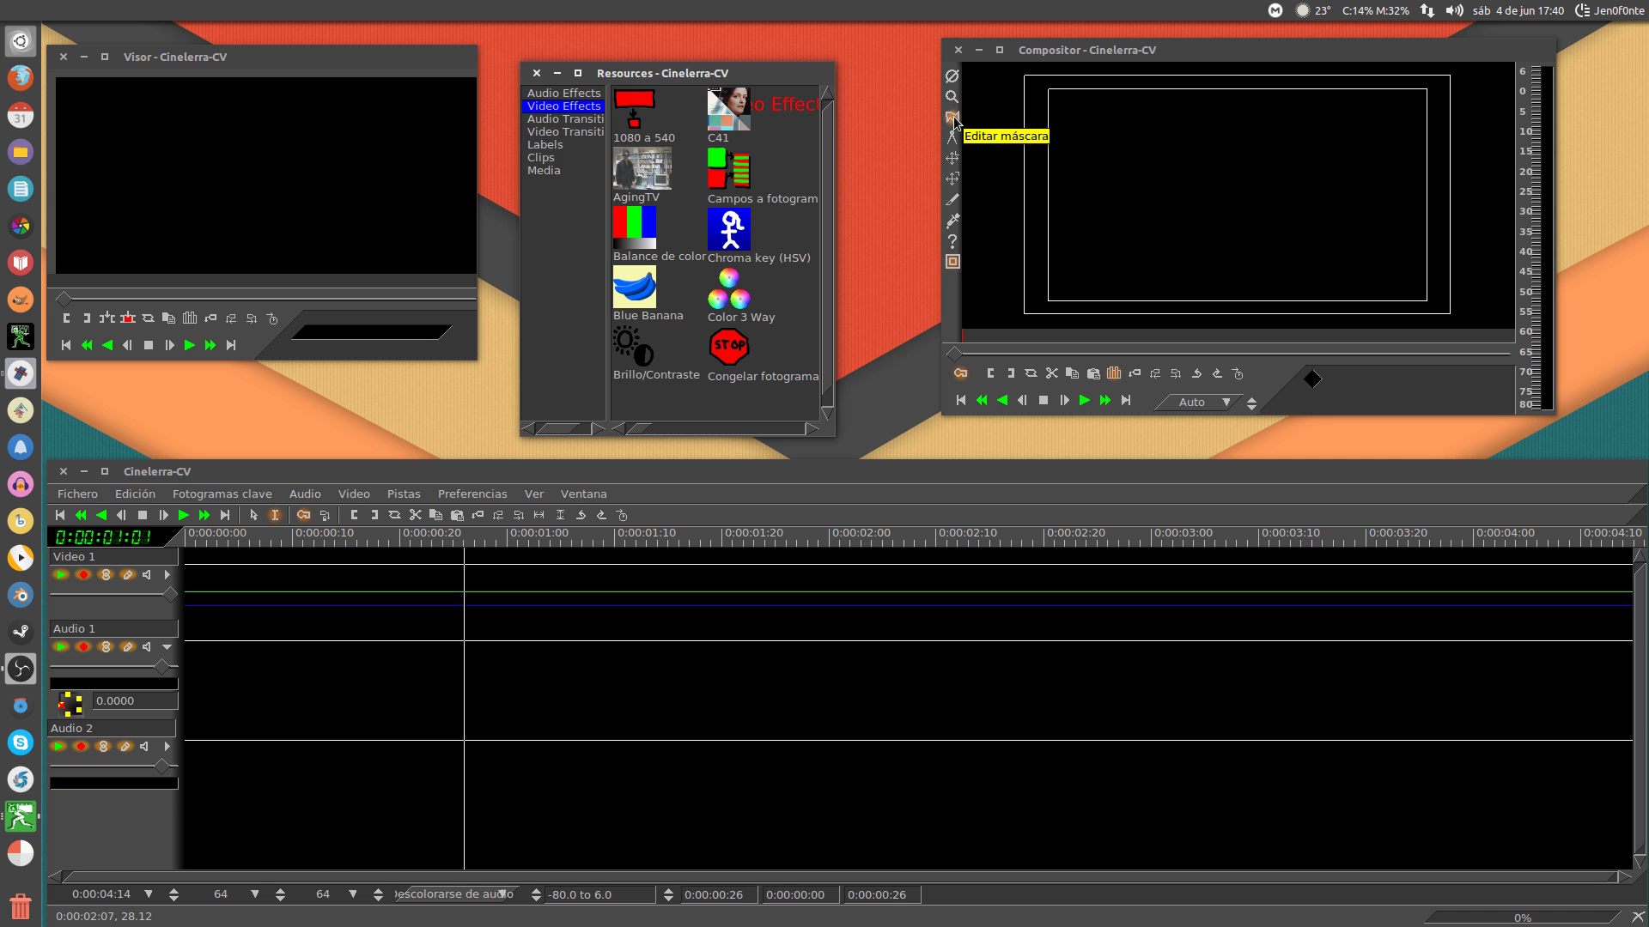
{"action": "key", "text": "alt+Tab"}
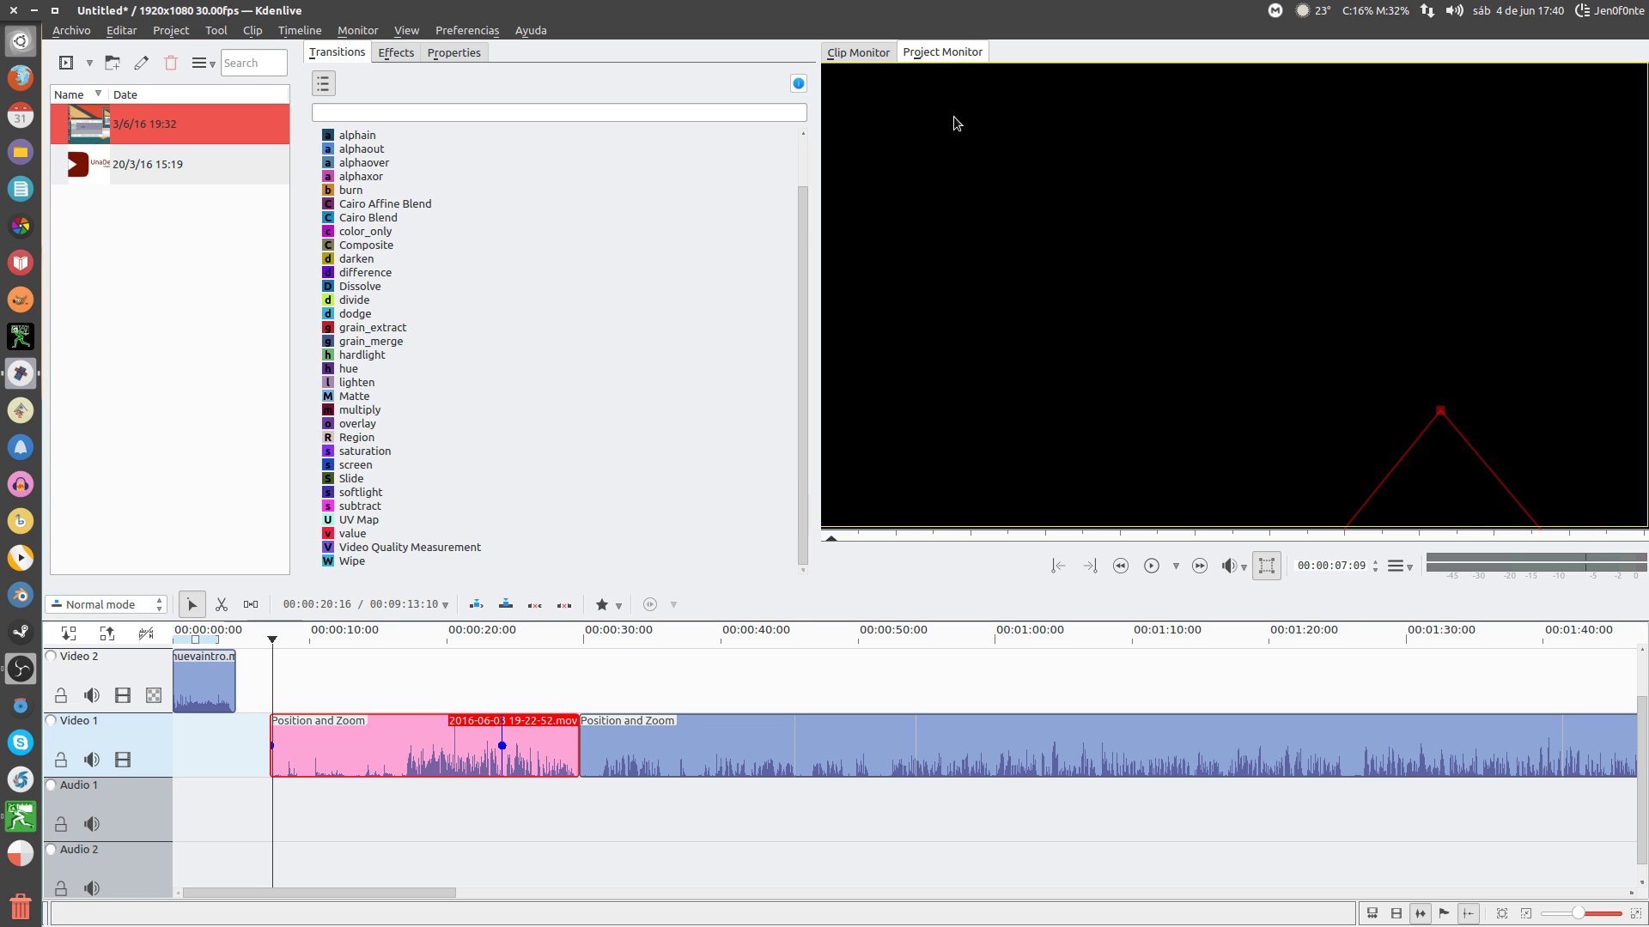
{"action": "key", "text": "alt+Tab"}
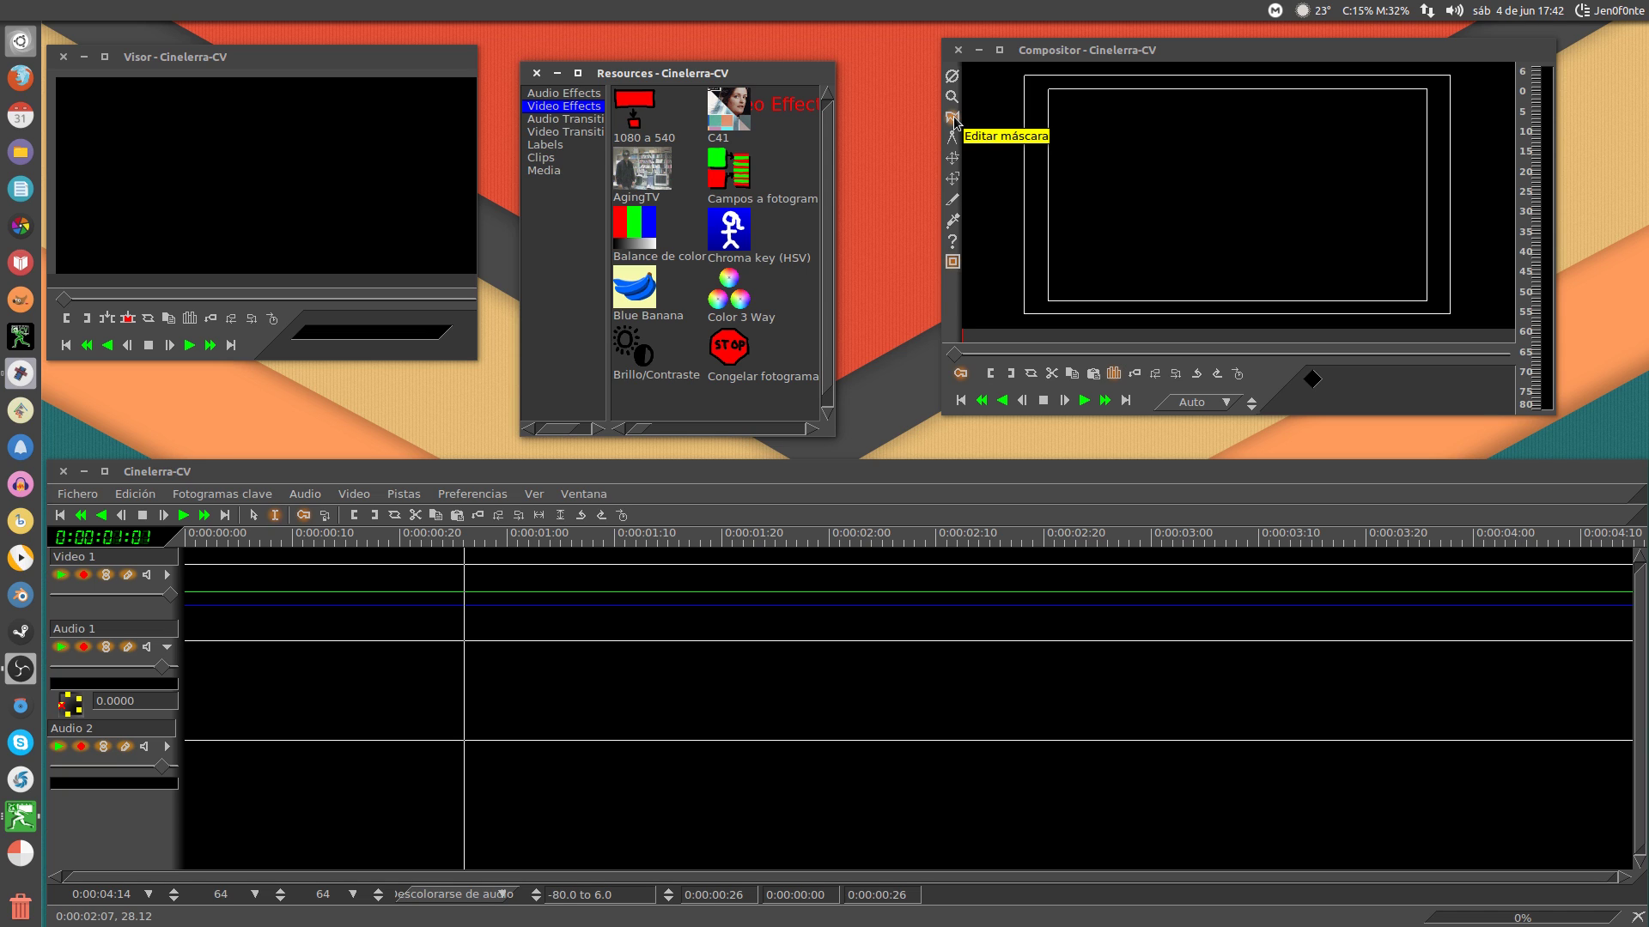
{"action": "key", "text": "ctrl+alt+Down"}
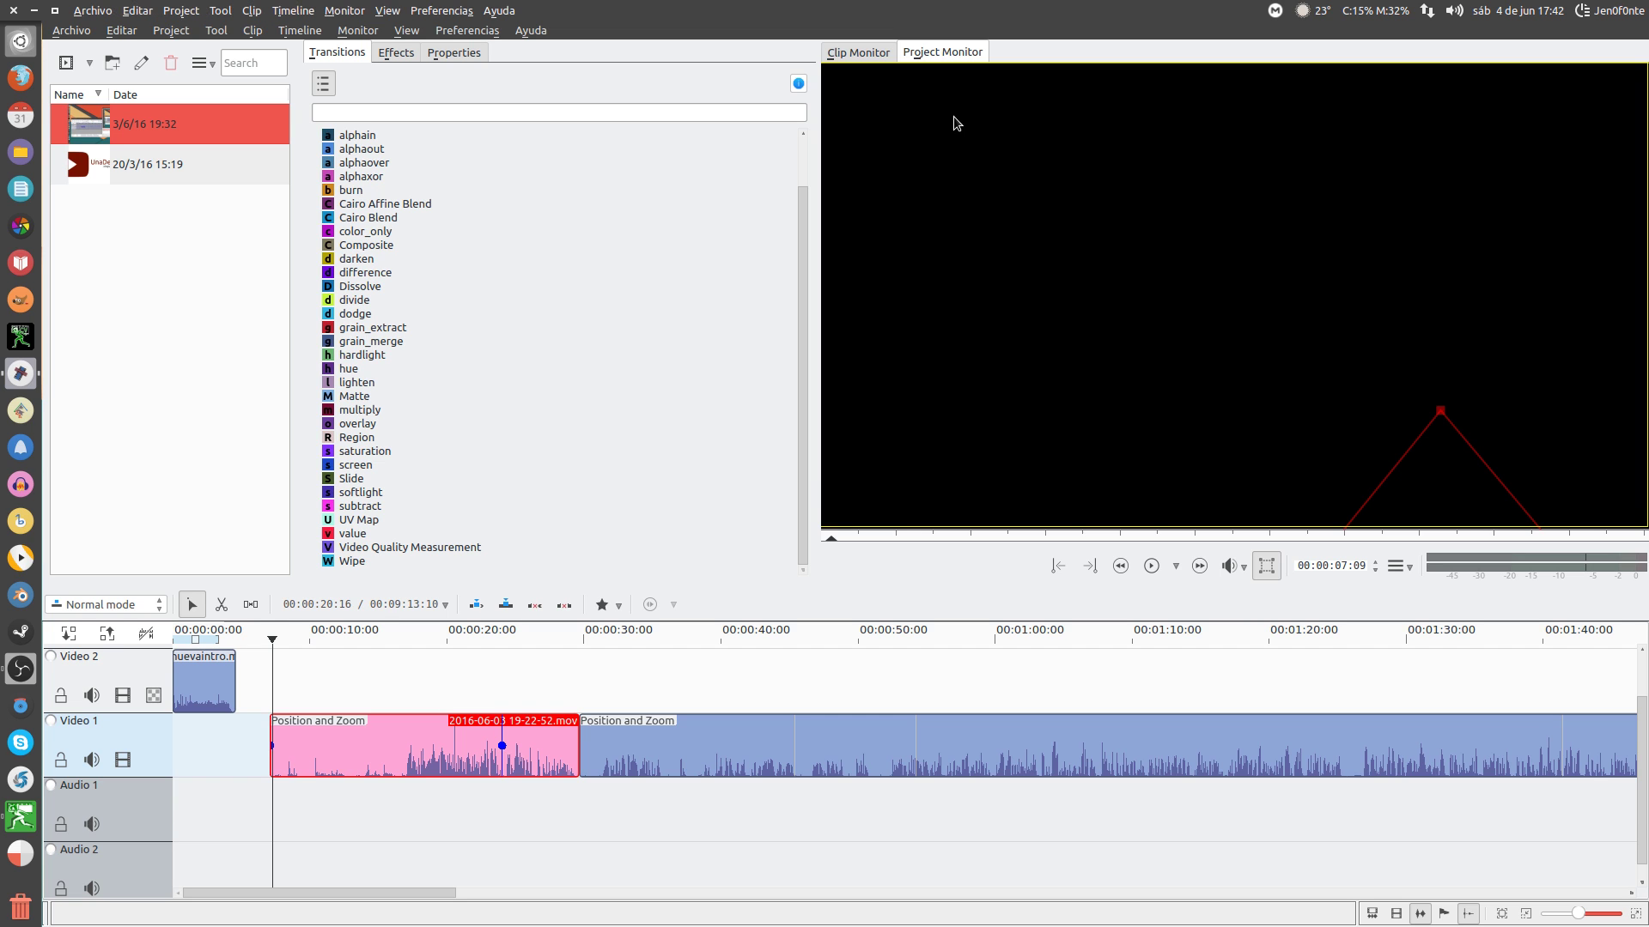
{"action": "key", "text": "ctrl+alt+Up"}
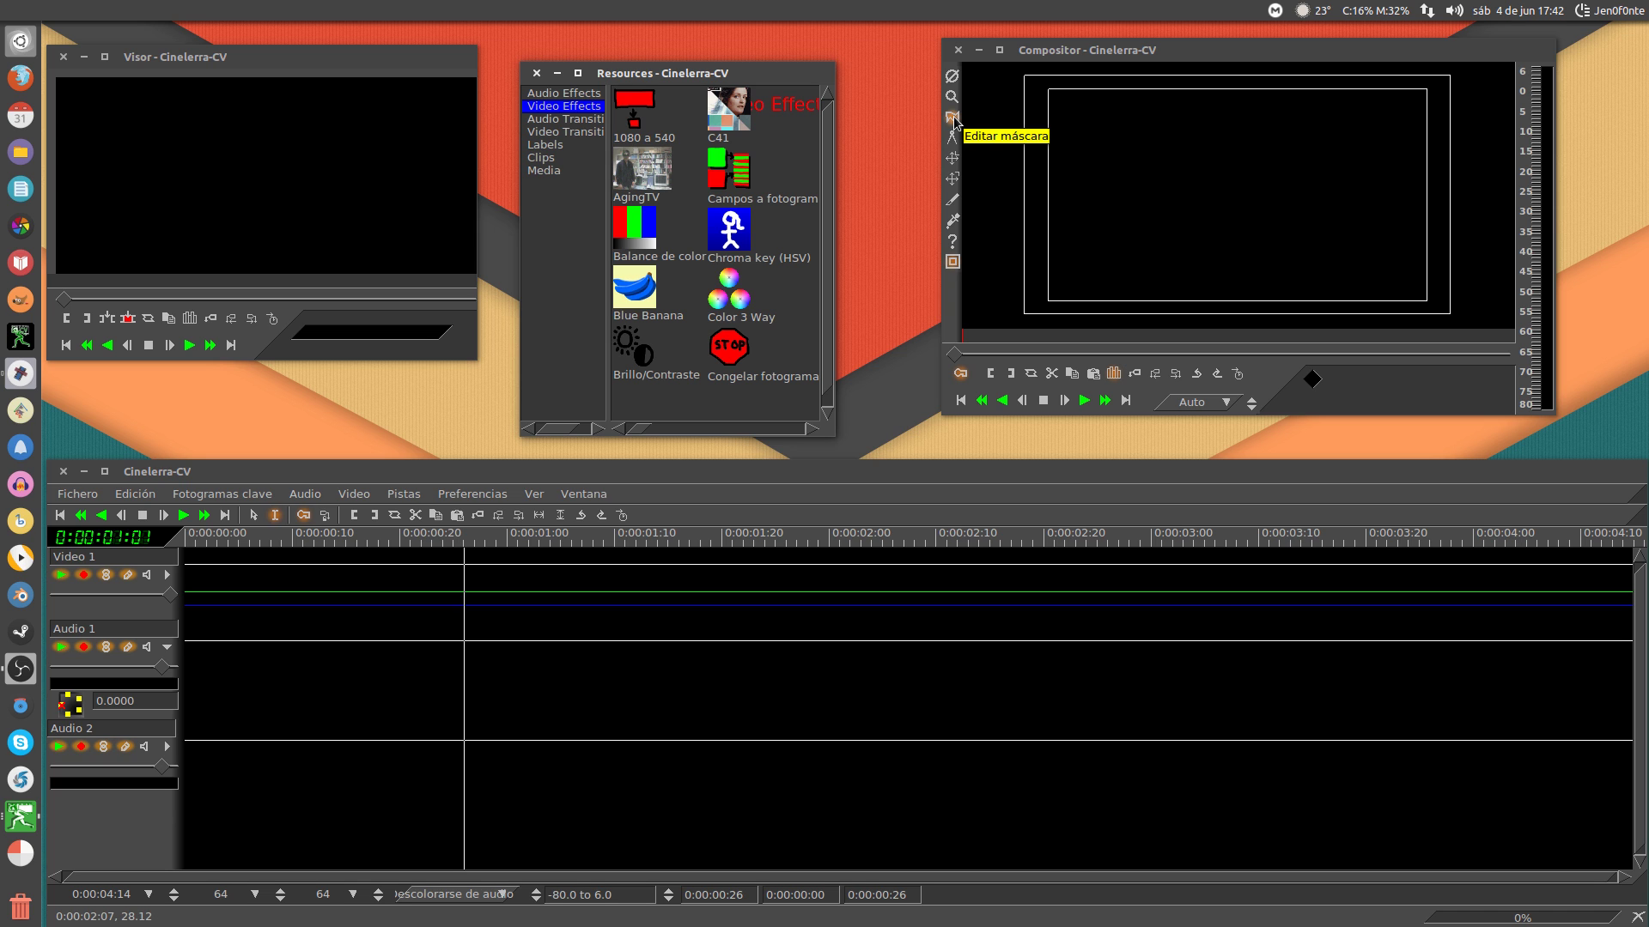
Switch to Kdenlive, start a new title clip with its background shown and place a text item in the frame's upper-left area.
{"action": "key", "text": "ctrl+alt+Down"}
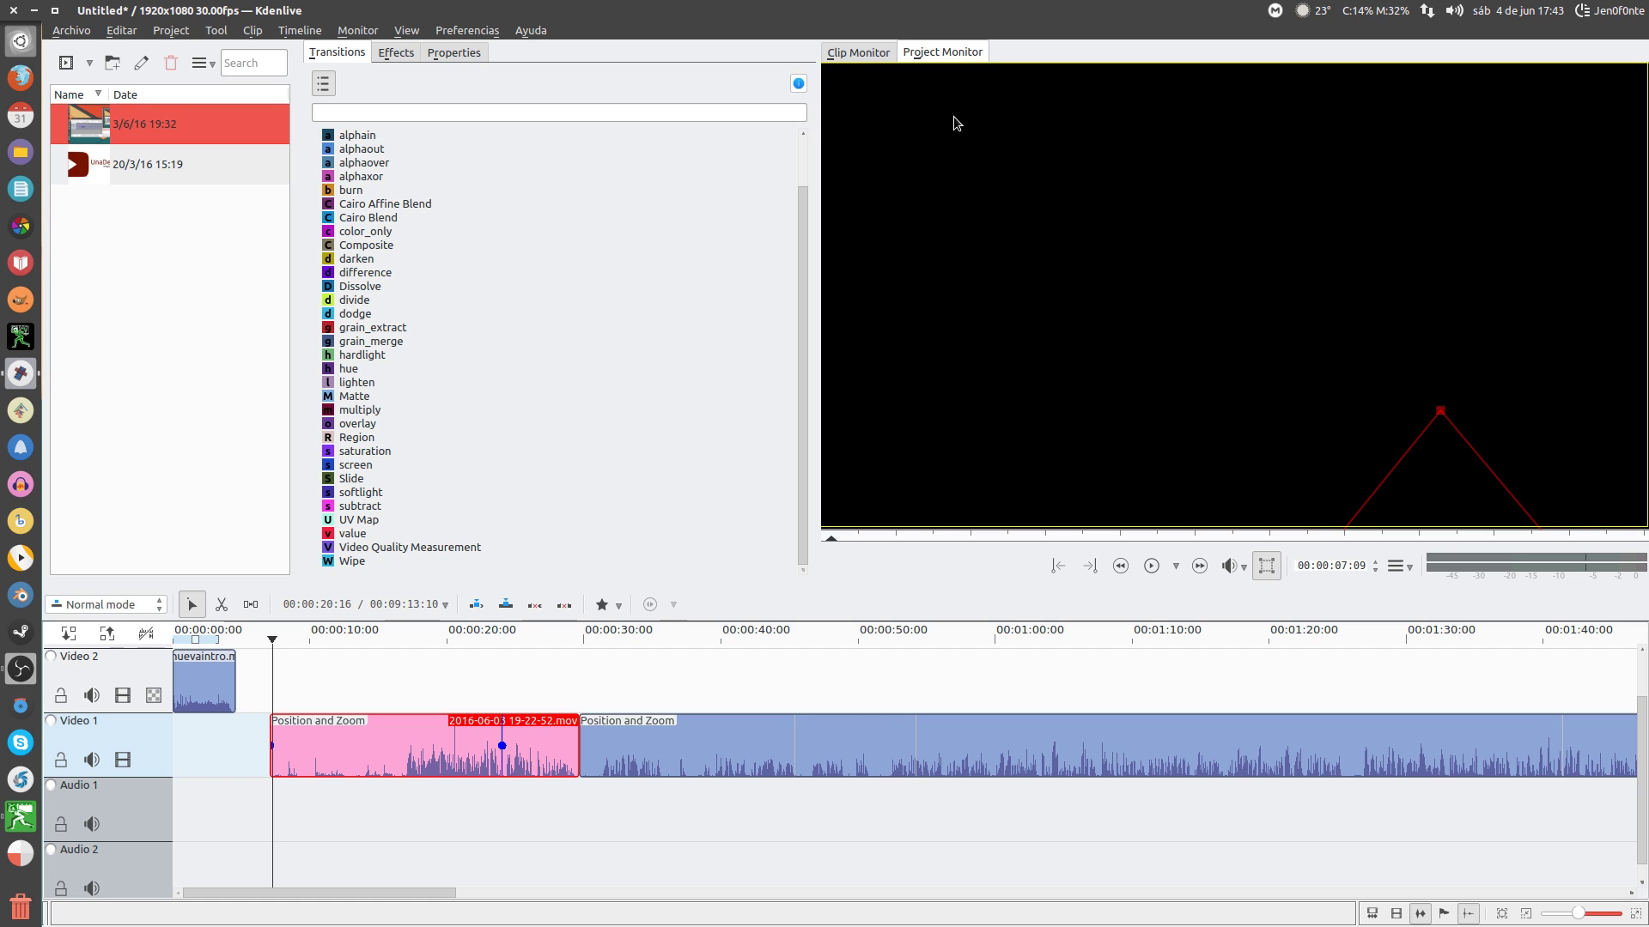
{"action": "left_click", "coordinate": [90, 62]}
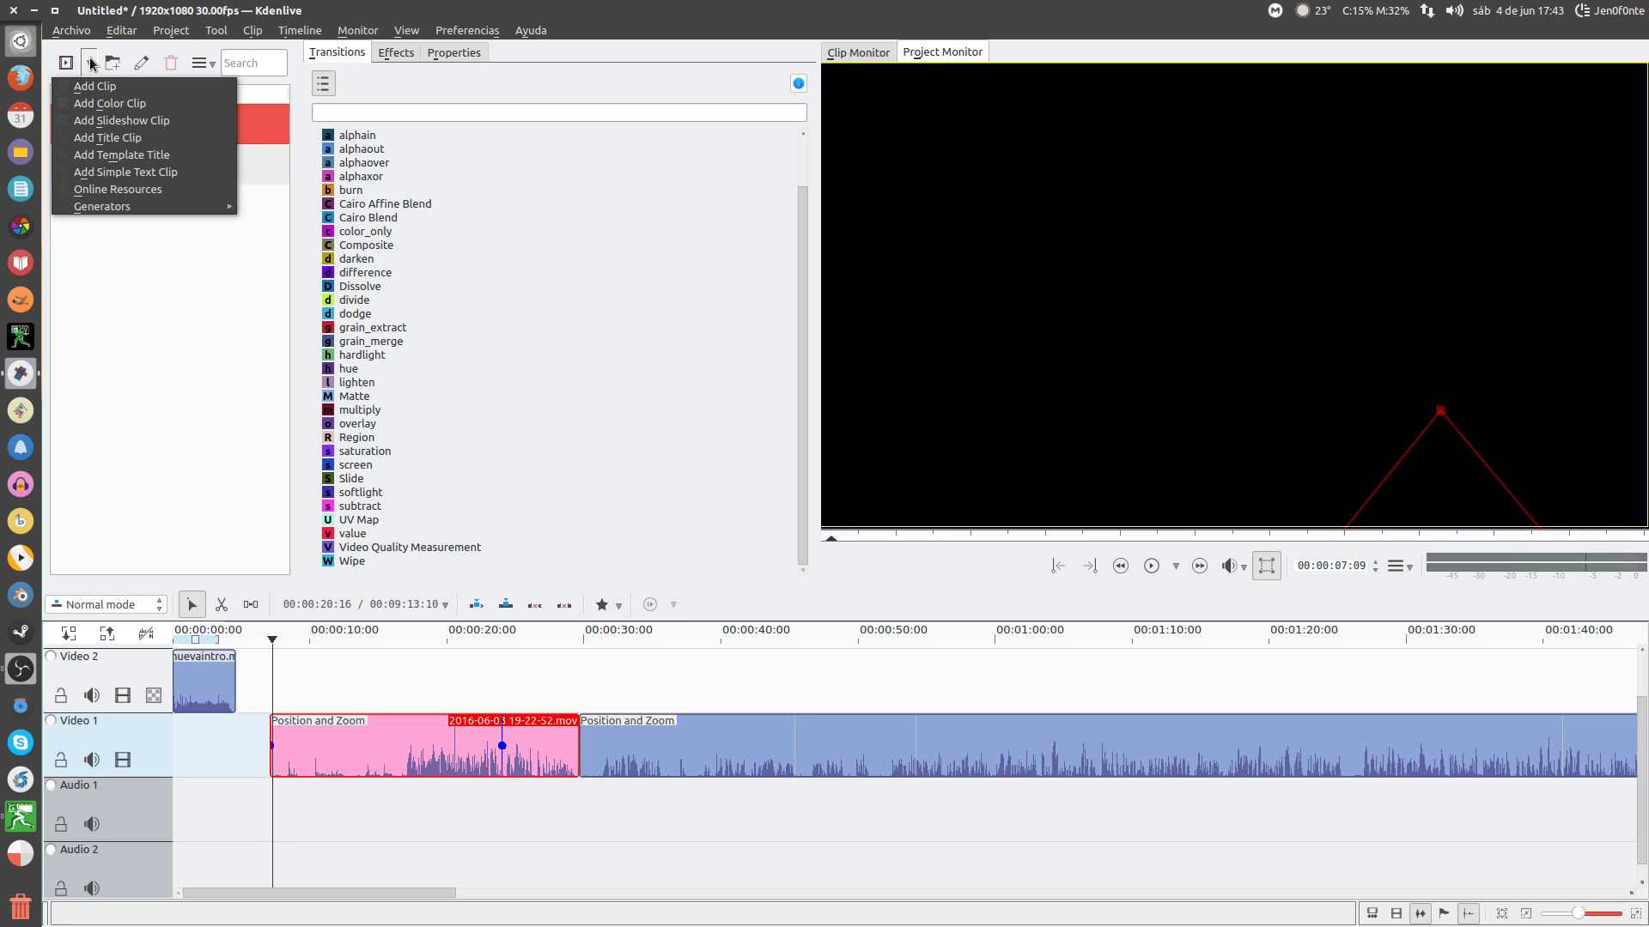
{"action": "left_click", "coordinate": [121, 137]}
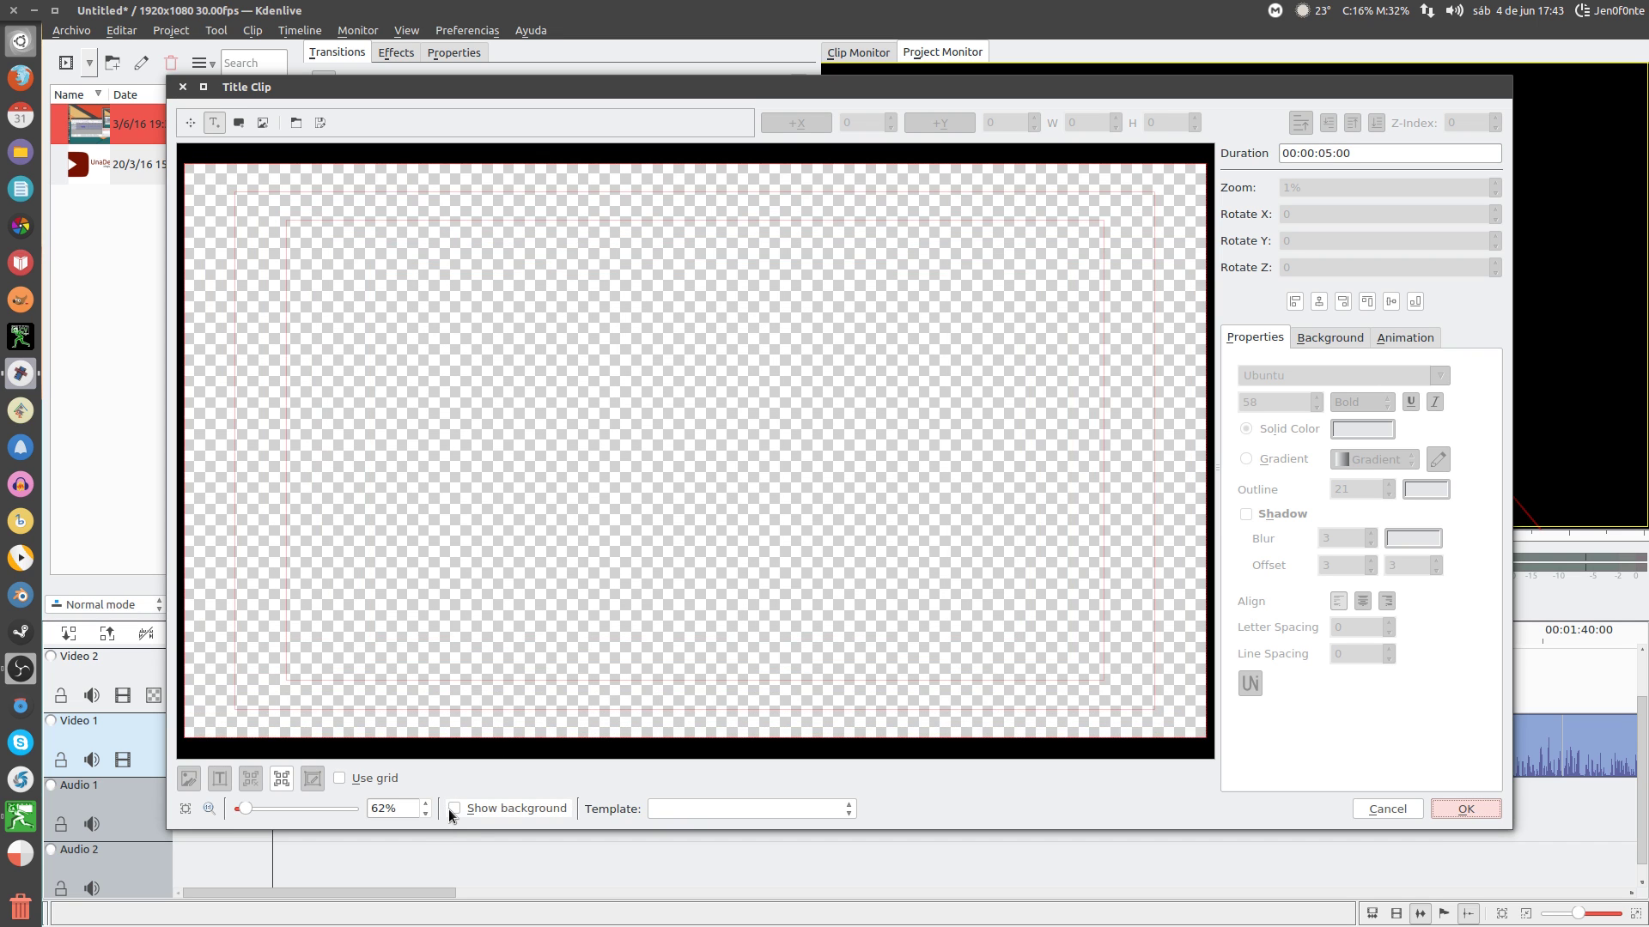
{"action": "left_click", "coordinate": [453, 808]}
{"action": "left_click", "coordinate": [367, 316]}
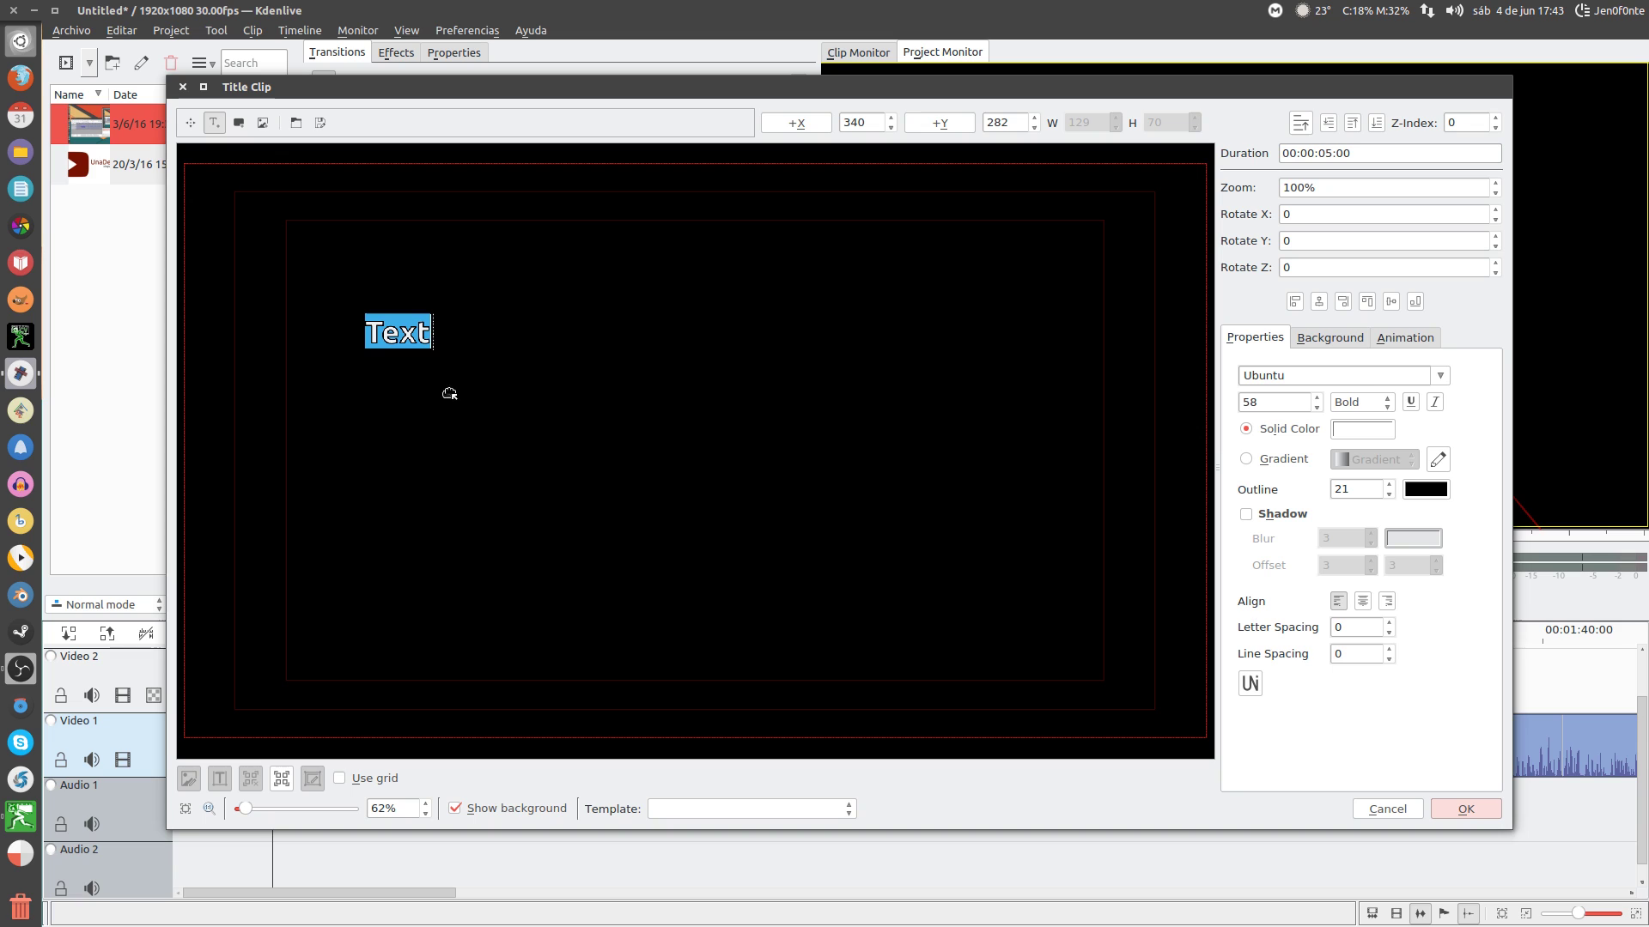